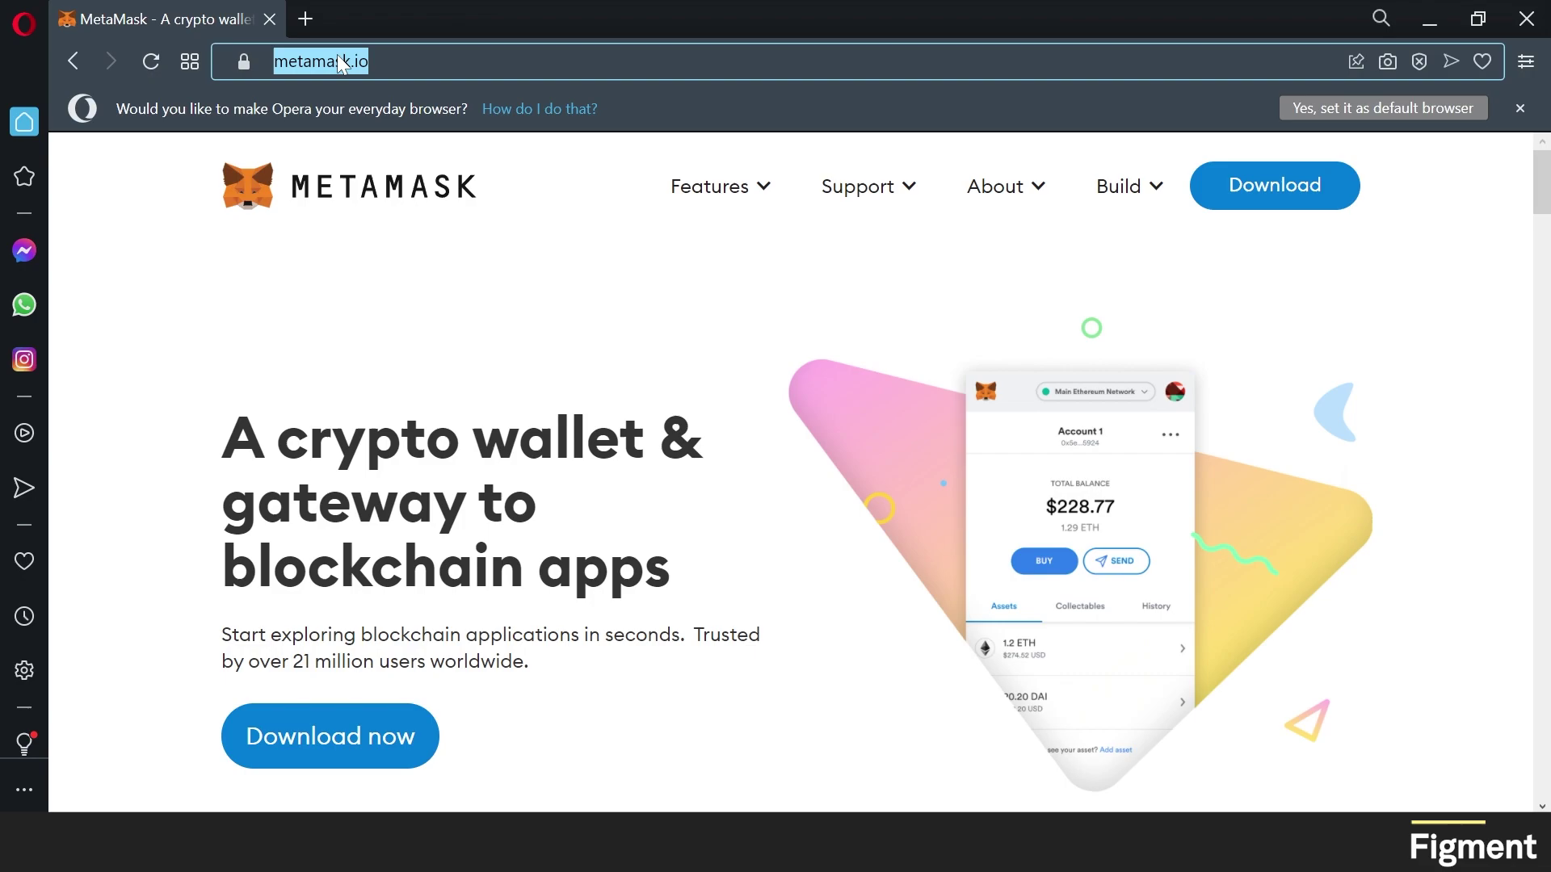
Install MetaMask into Opera from the Chrome Web Store and launch it from the toolbar
{"action": "left_click", "coordinate": [1239, 197]}
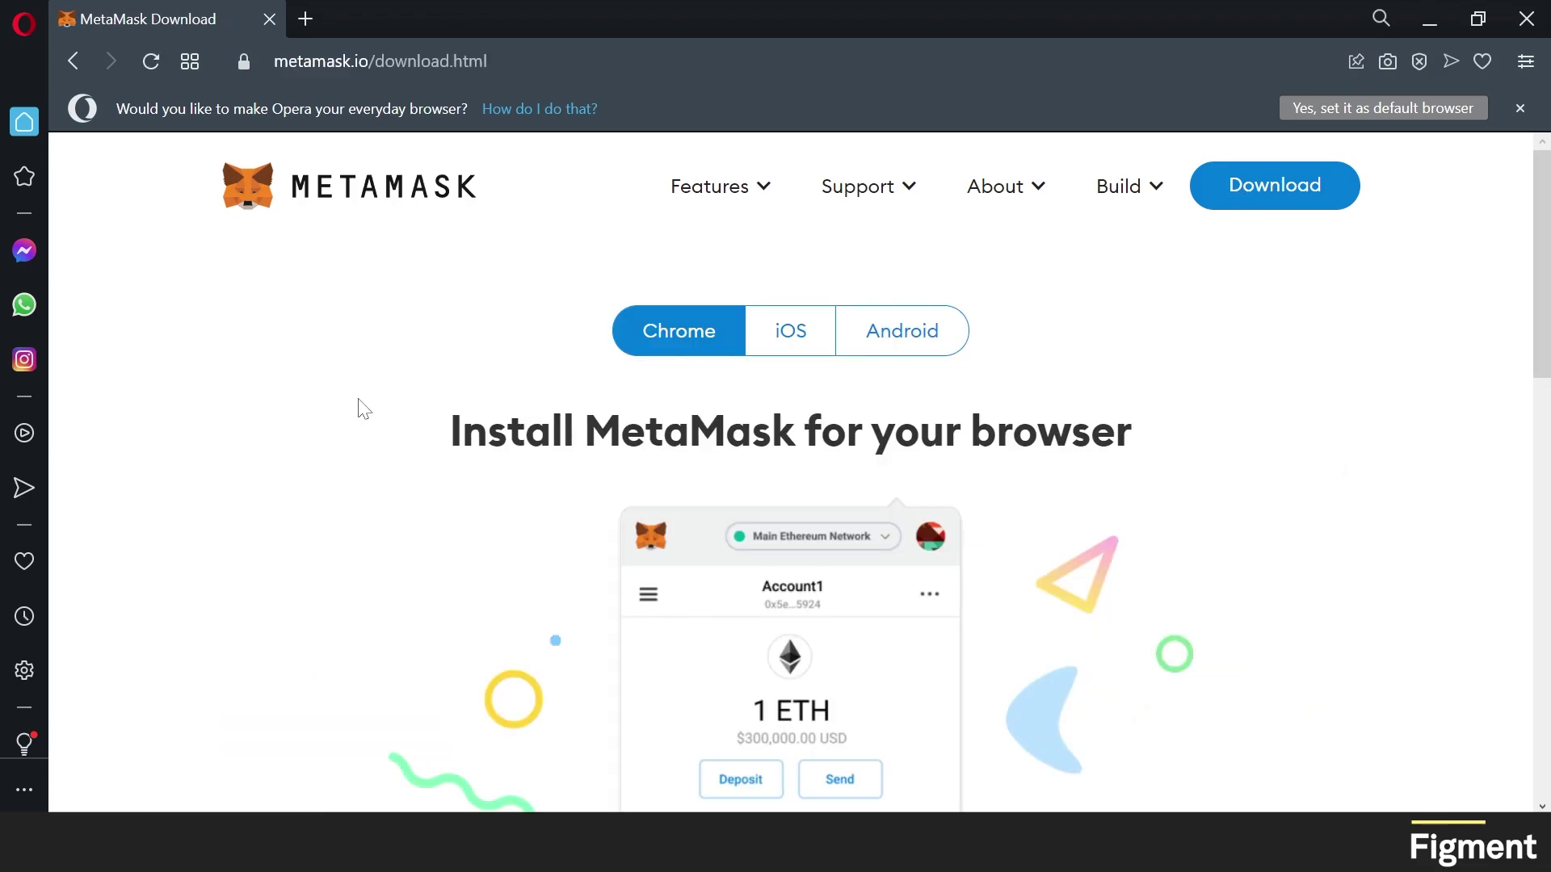
{"action": "scroll", "coordinate": [373, 484], "scroll_direction": "down", "scroll_amount": 5}
{"action": "scroll", "coordinate": [373, 485], "scroll_direction": "up", "scroll_amount": 5}
{"action": "scroll", "coordinate": [677, 349], "scroll_direction": "down", "scroll_amount": 5}
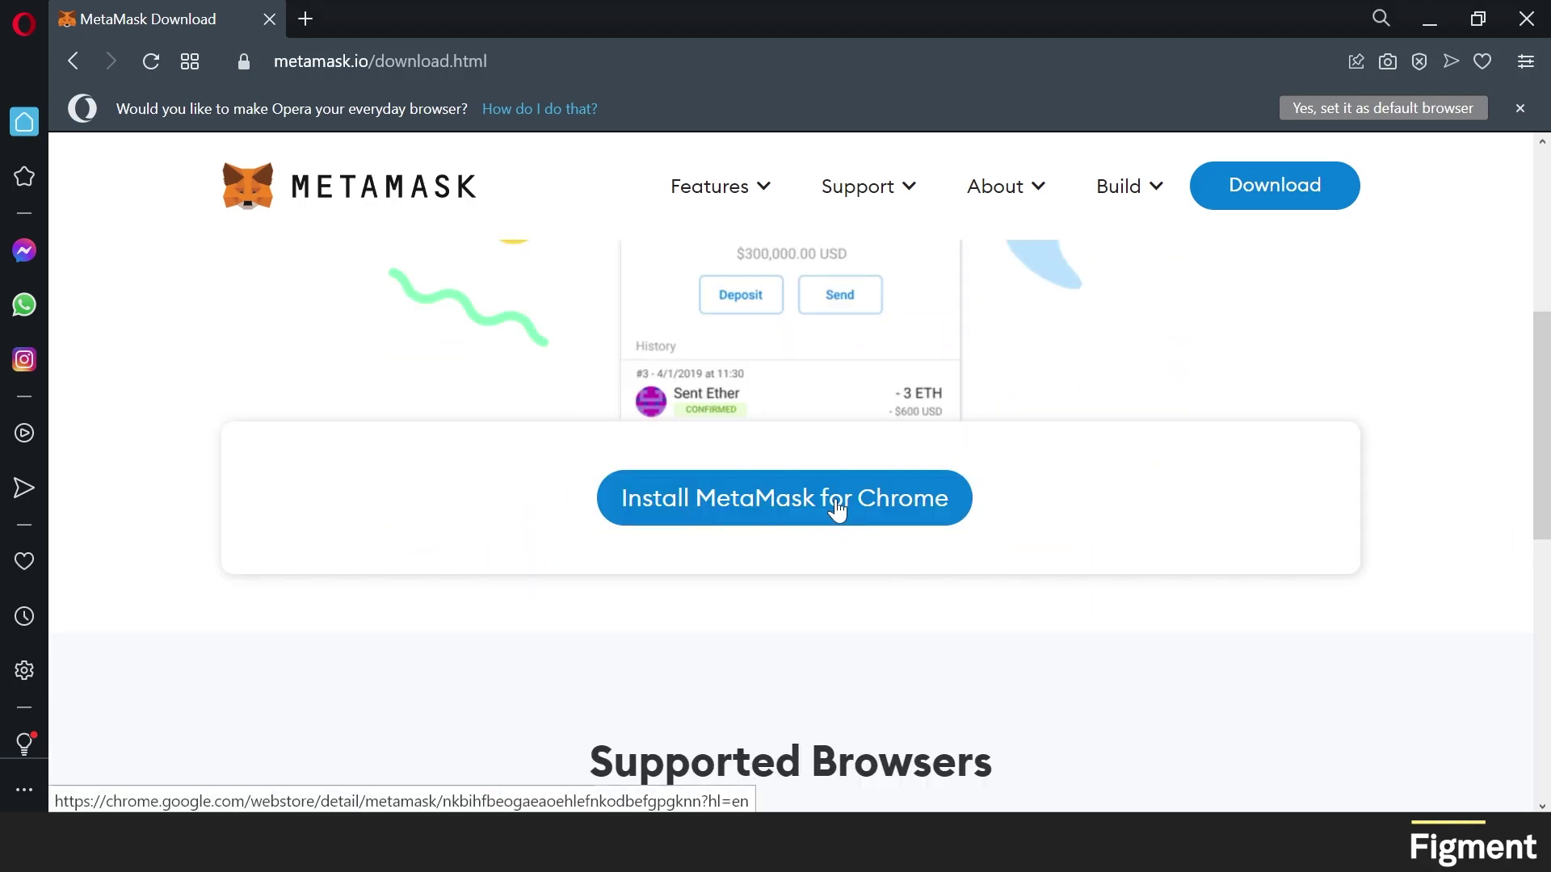
{"action": "left_click", "coordinate": [831, 509]}
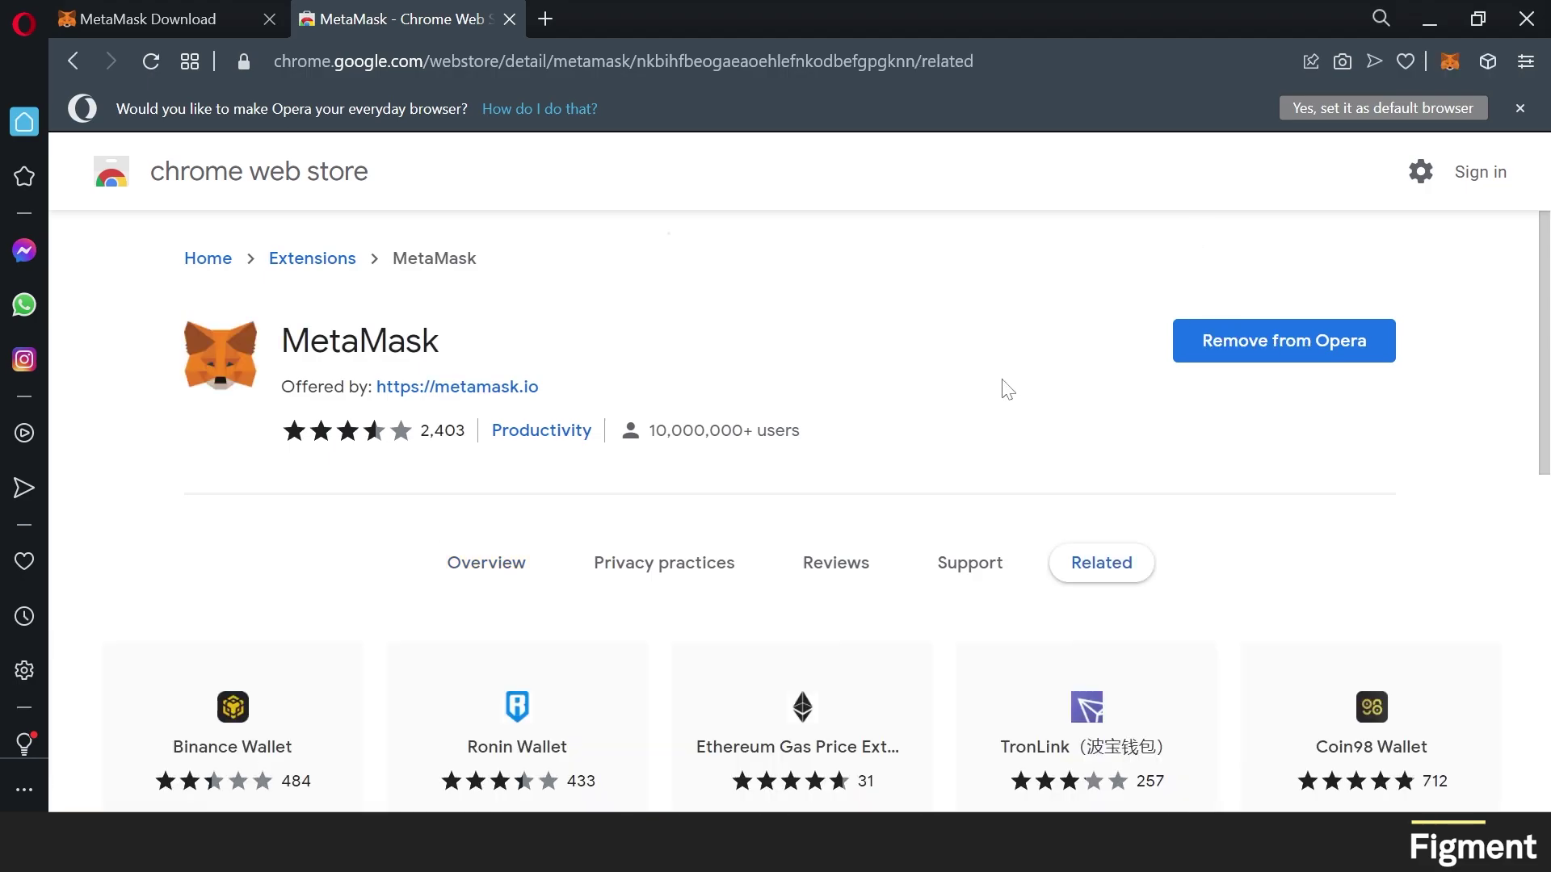
{"action": "left_click", "coordinate": [1449, 60]}
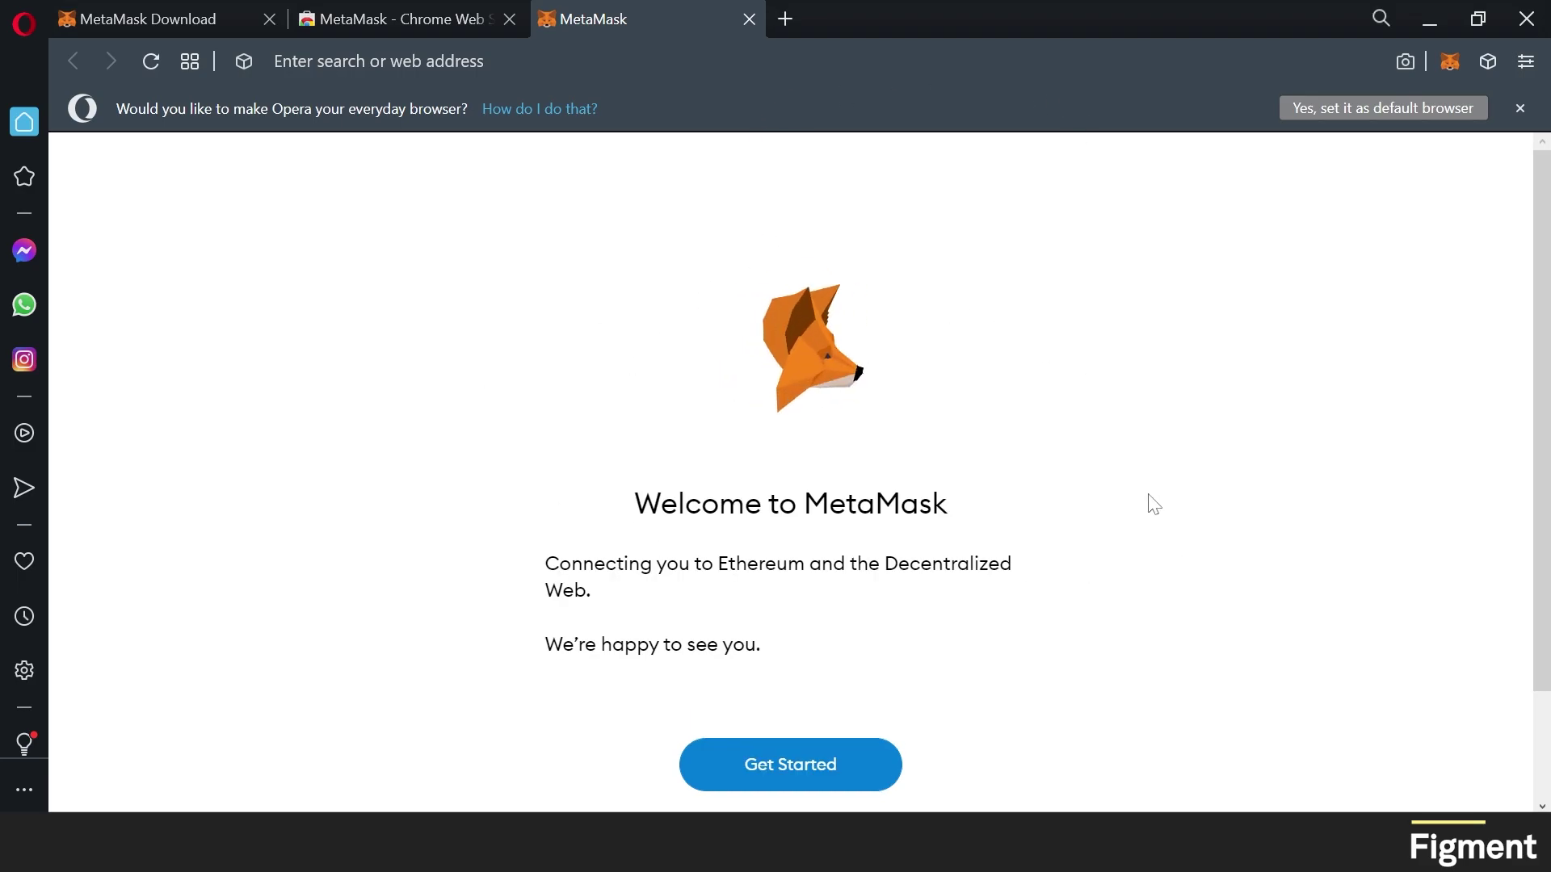
Choose Get Started, then Create a Wallet, and answer the usage-data prompt
{"action": "scroll", "coordinate": [1153, 504], "scroll_direction": "down", "scroll_amount": 2}
{"action": "left_click", "coordinate": [790, 642]}
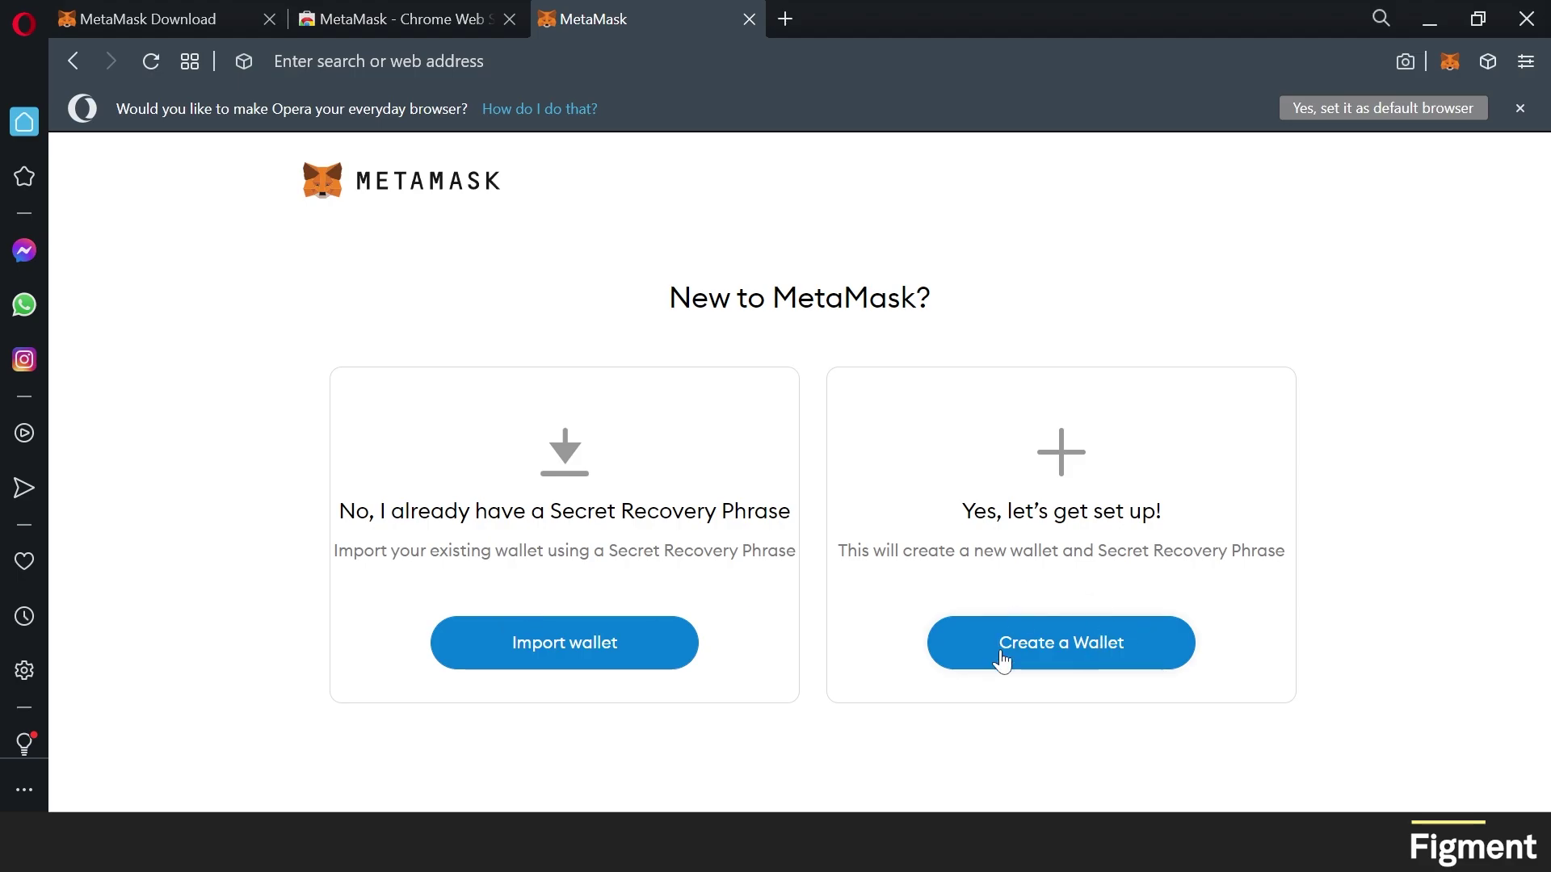
{"action": "left_click", "coordinate": [1038, 655]}
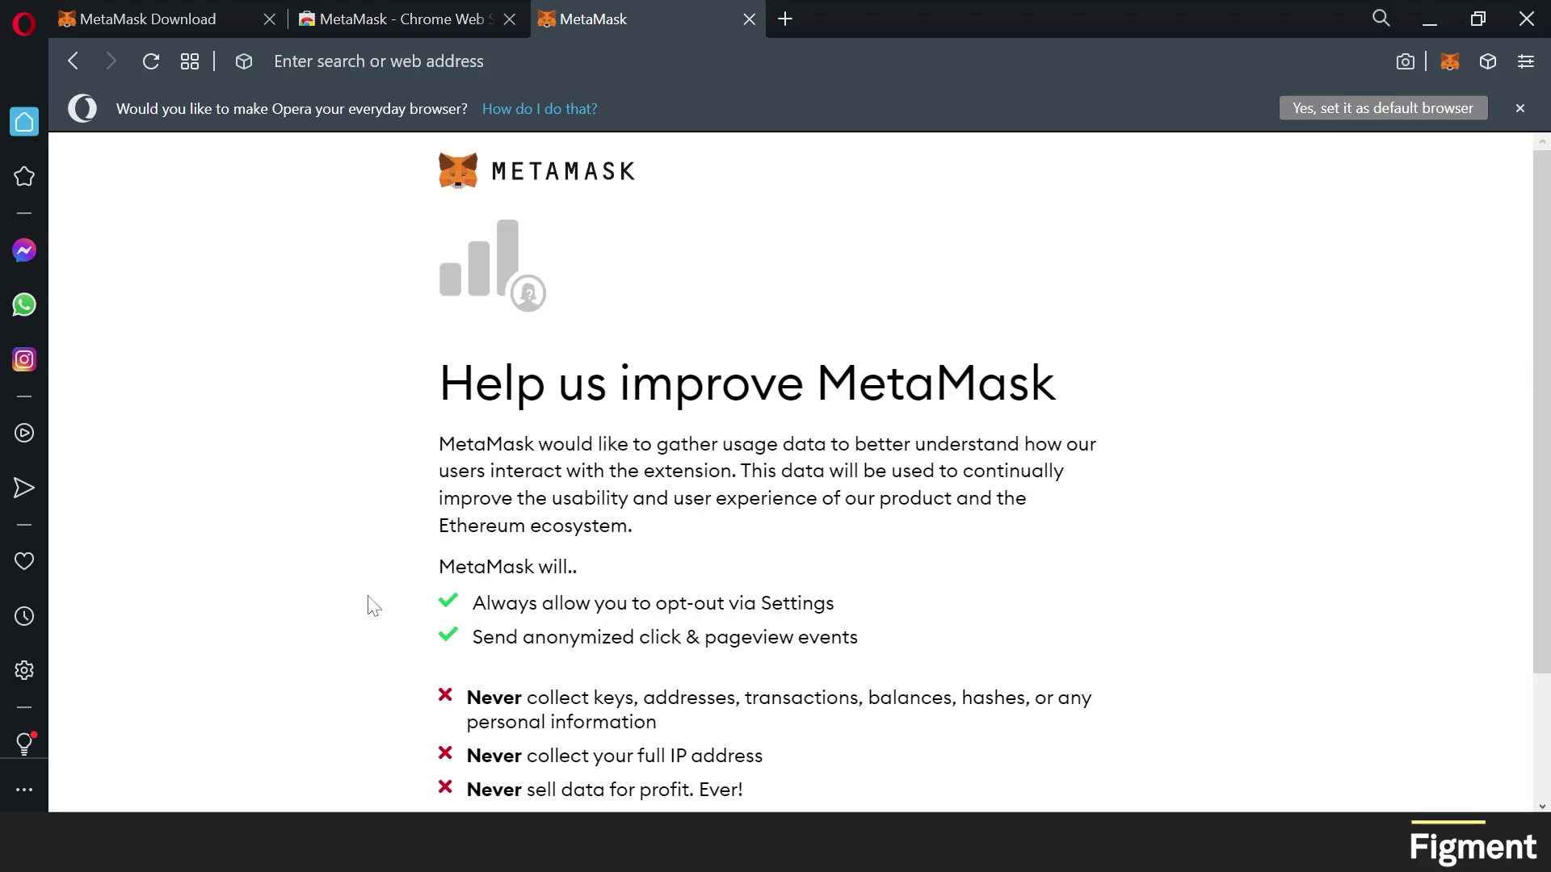
{"action": "scroll", "coordinate": [376, 602], "scroll_direction": "down", "scroll_amount": 2}
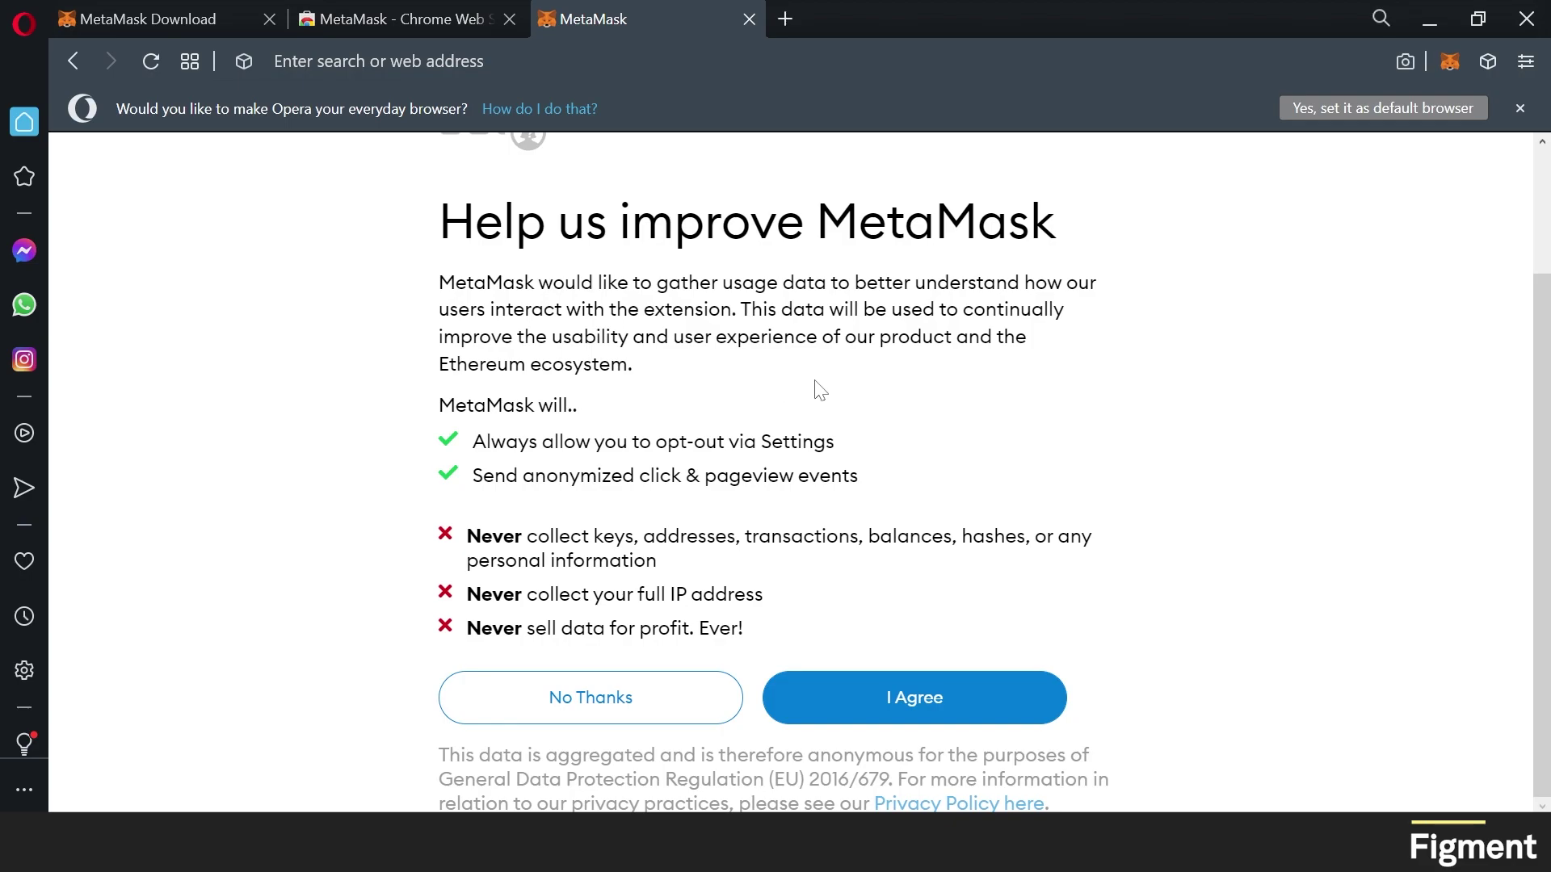
{"action": "left_click", "coordinate": [517, 700]}
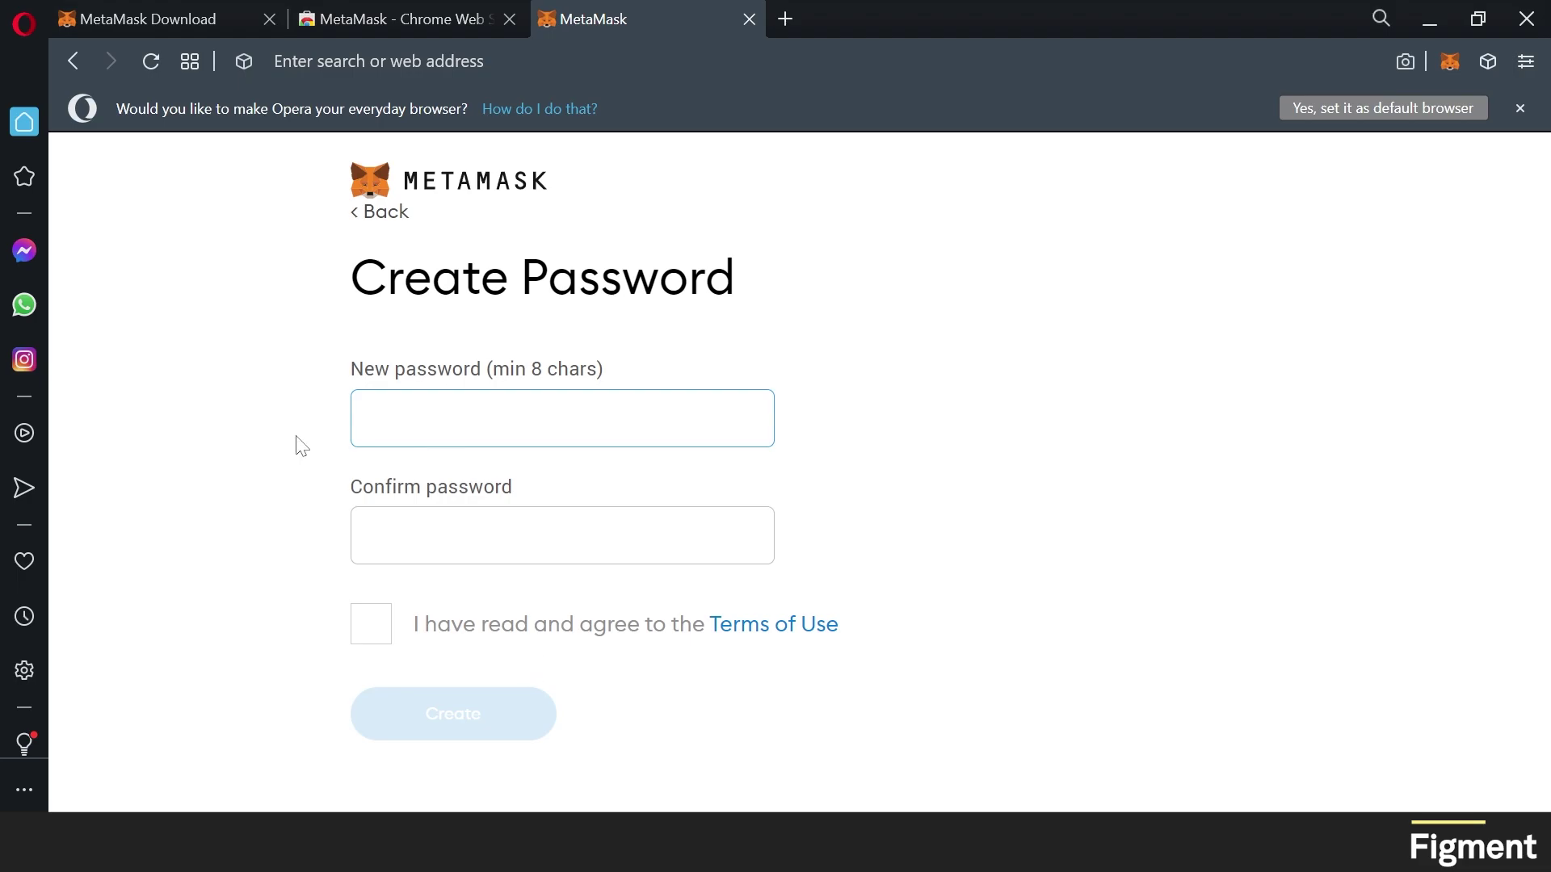
Enter and confirm the new wallet password and accept the Terms of Use
{"action": "type", "text": "•"}
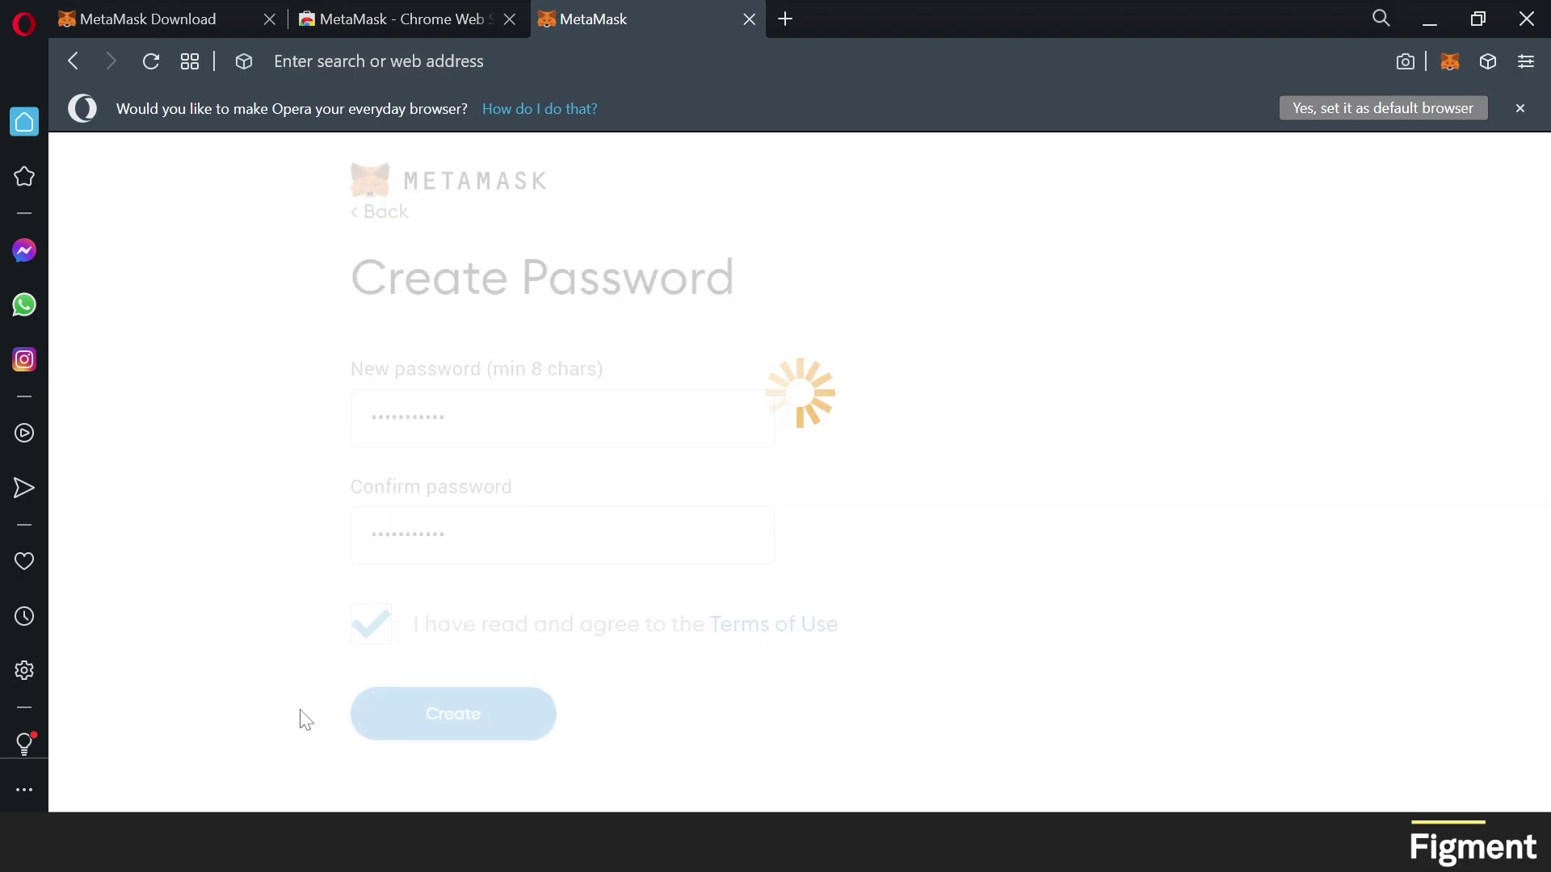
{"action": "scroll", "coordinate": [148, 439], "scroll_direction": "down", "scroll_amount": 2}
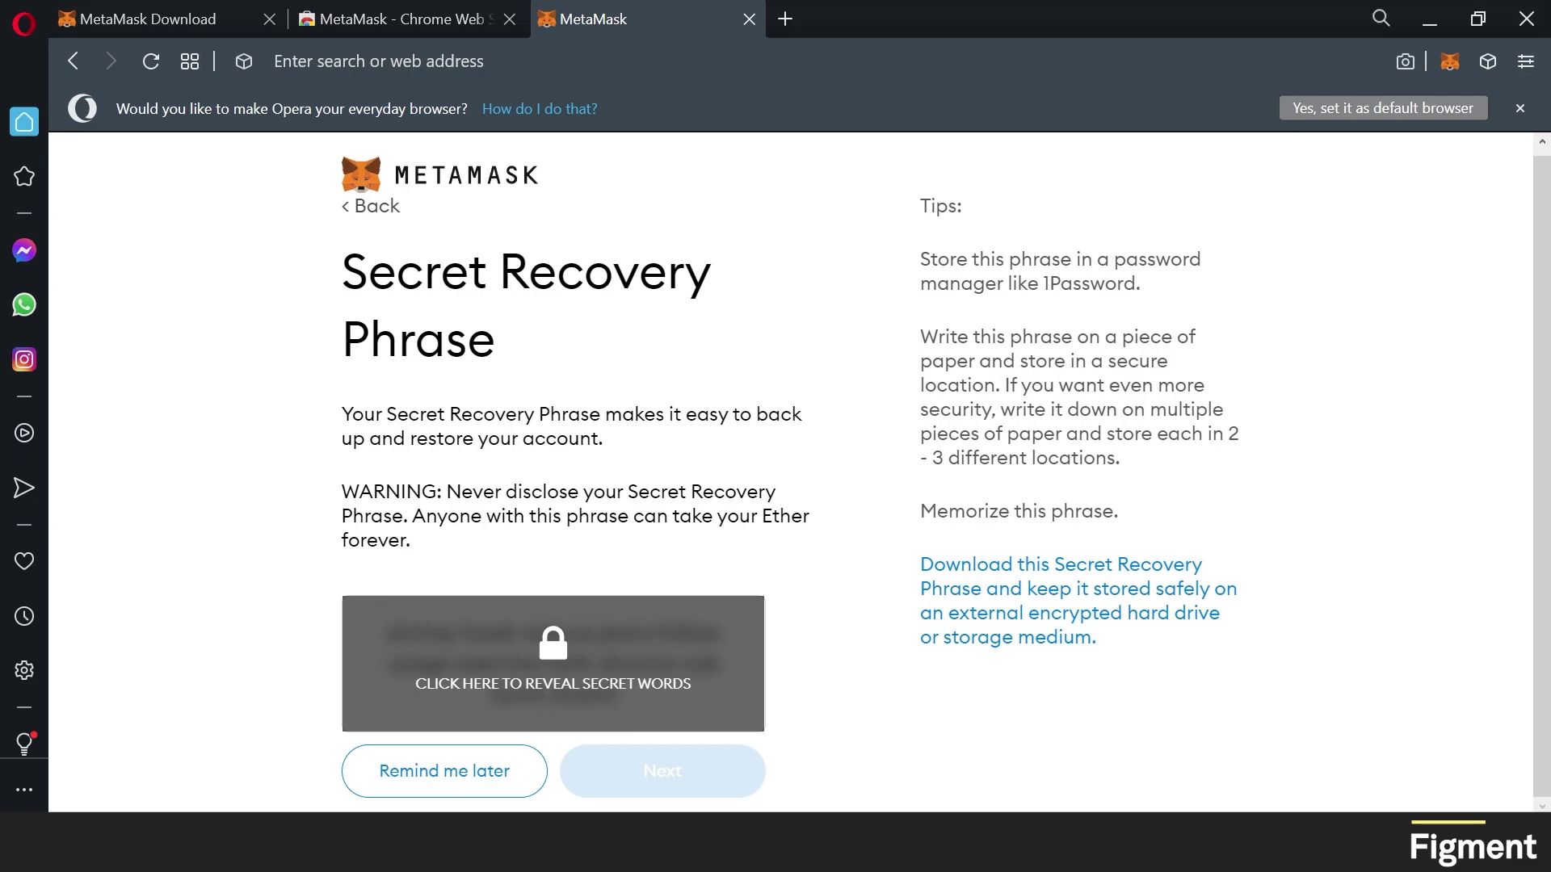
Reveal the hidden secret recovery words and paste a copy into a blank Notepad note
{"action": "left_click_drag", "start_coordinate": [1042, 282], "coordinate": [1074, 283]}
{"action": "left_click", "coordinate": [1292, 301]}
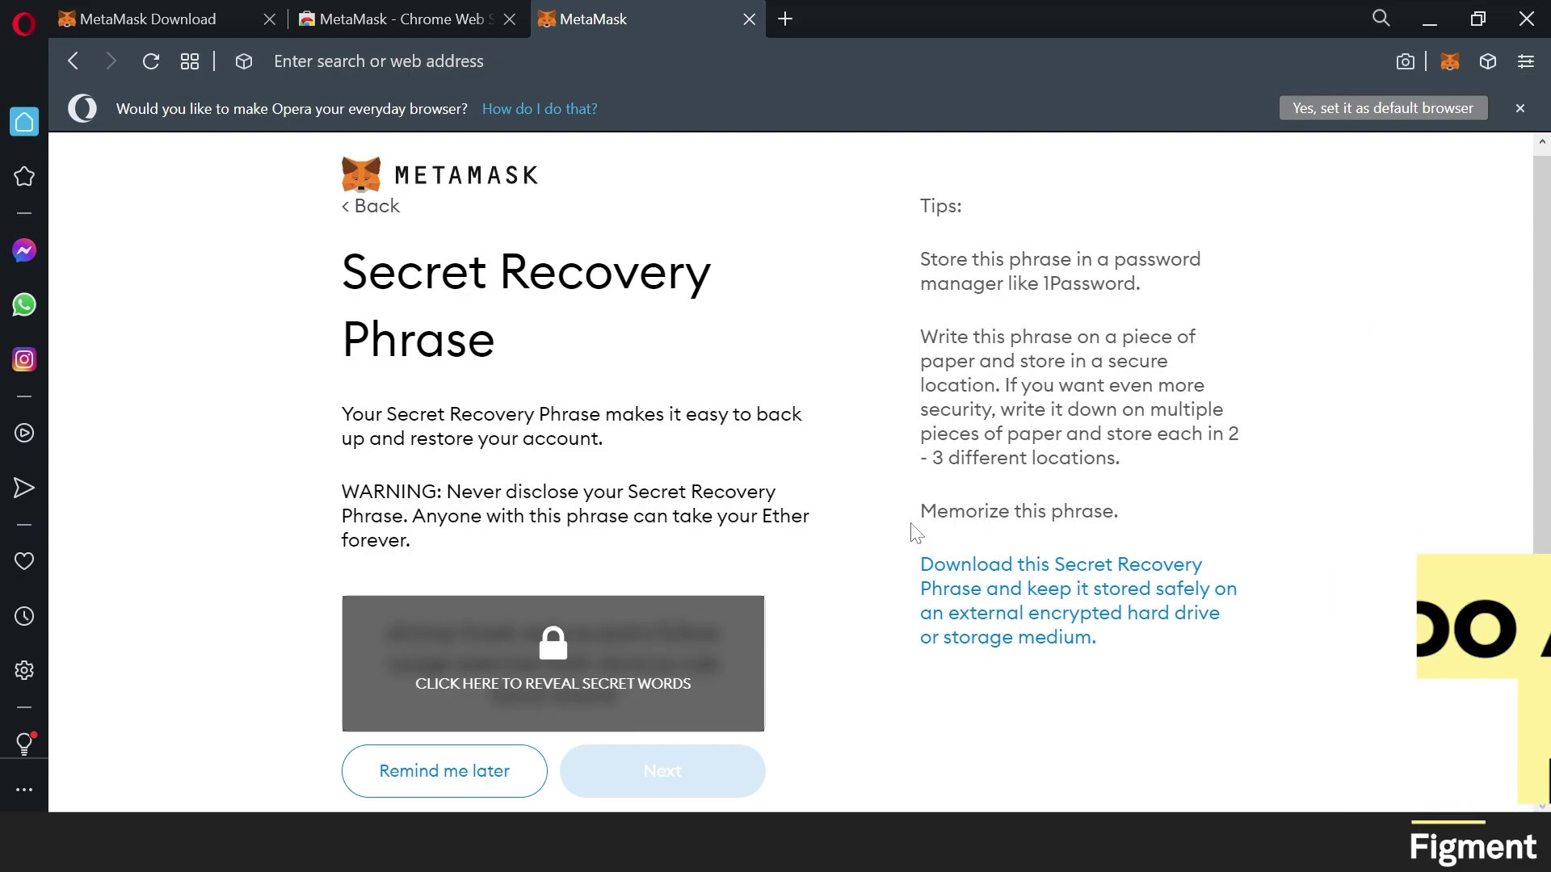
{"action": "left_click_drag", "start_coordinate": [919, 511], "coordinate": [1184, 521]}
{"action": "left_click", "coordinate": [1184, 521]}
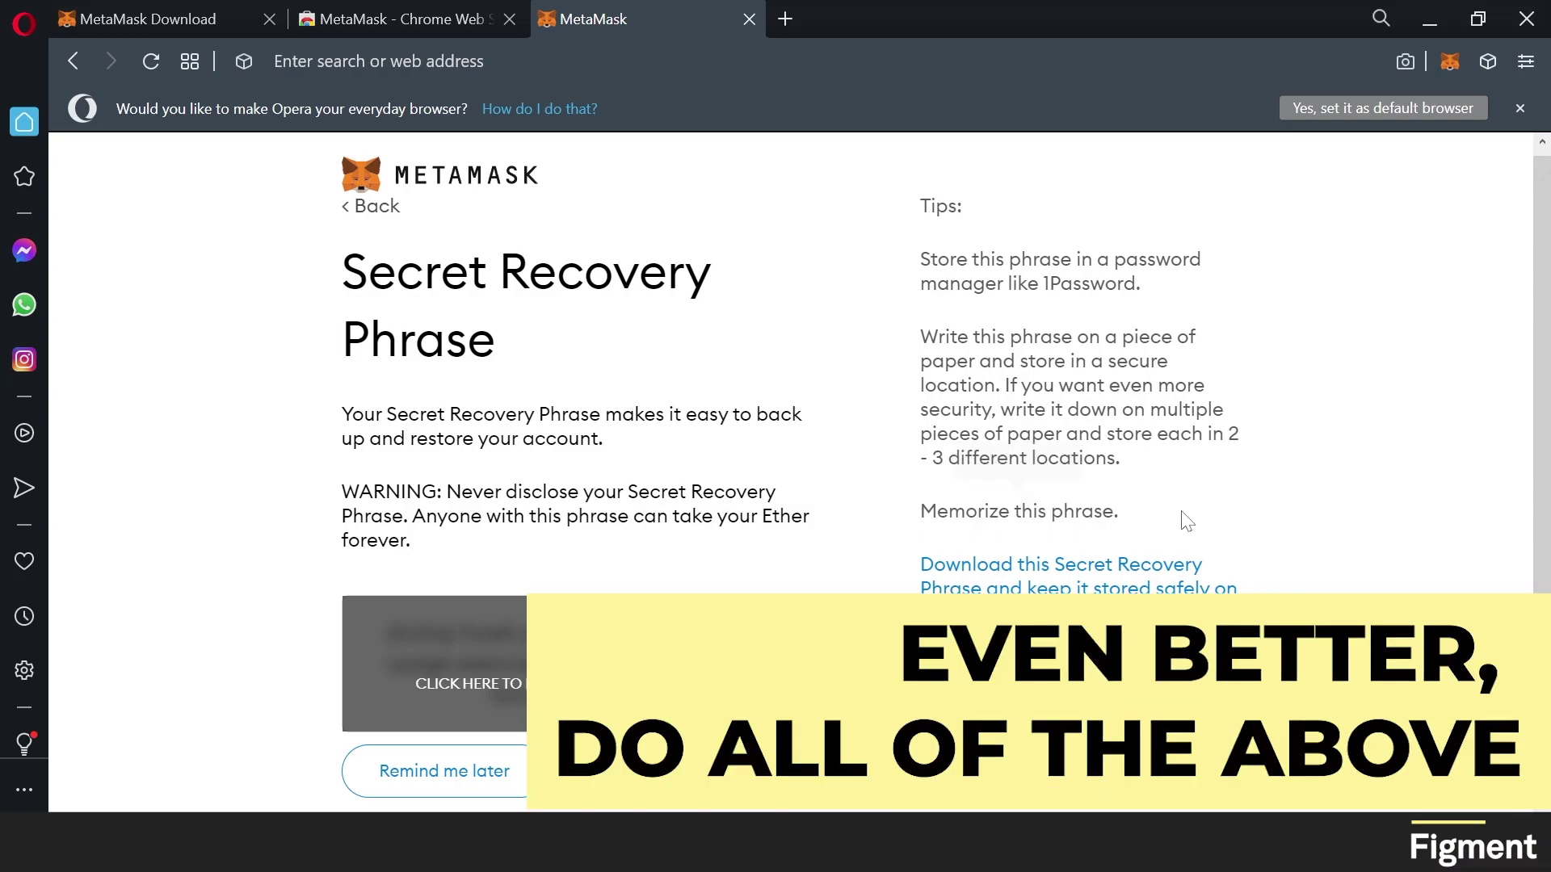
{"action": "left_click", "coordinate": [436, 683]}
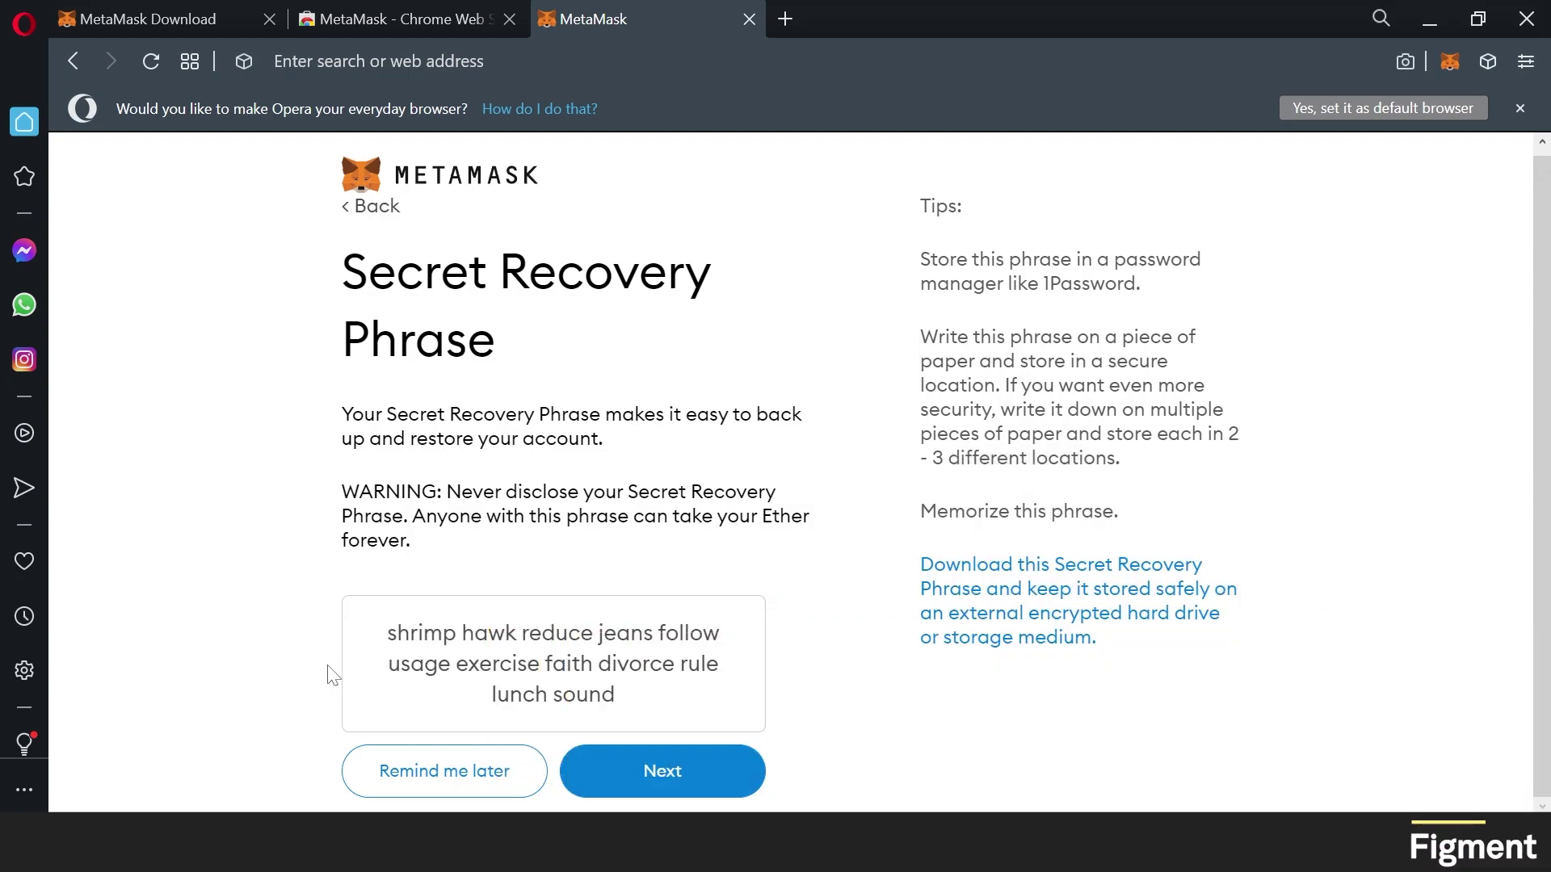
{"action": "left_click_drag", "start_coordinate": [380, 634], "coordinate": [696, 725]}
{"action": "key", "text": "ctrl+c"}
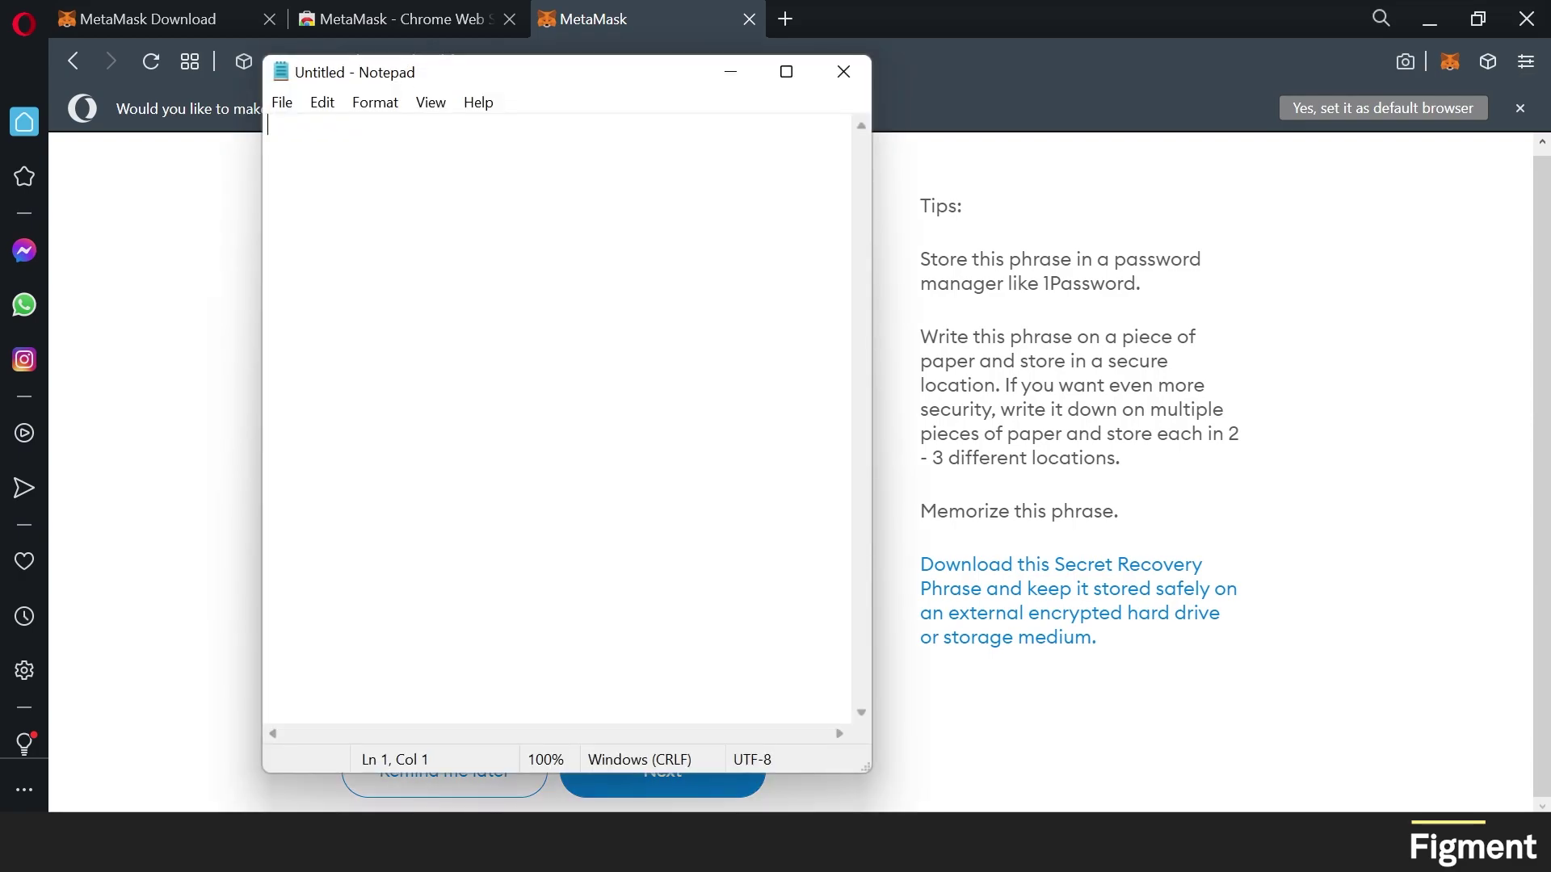
{"action": "right_click", "coordinate": [337, 187]}
{"action": "left_click", "coordinate": [386, 296]}
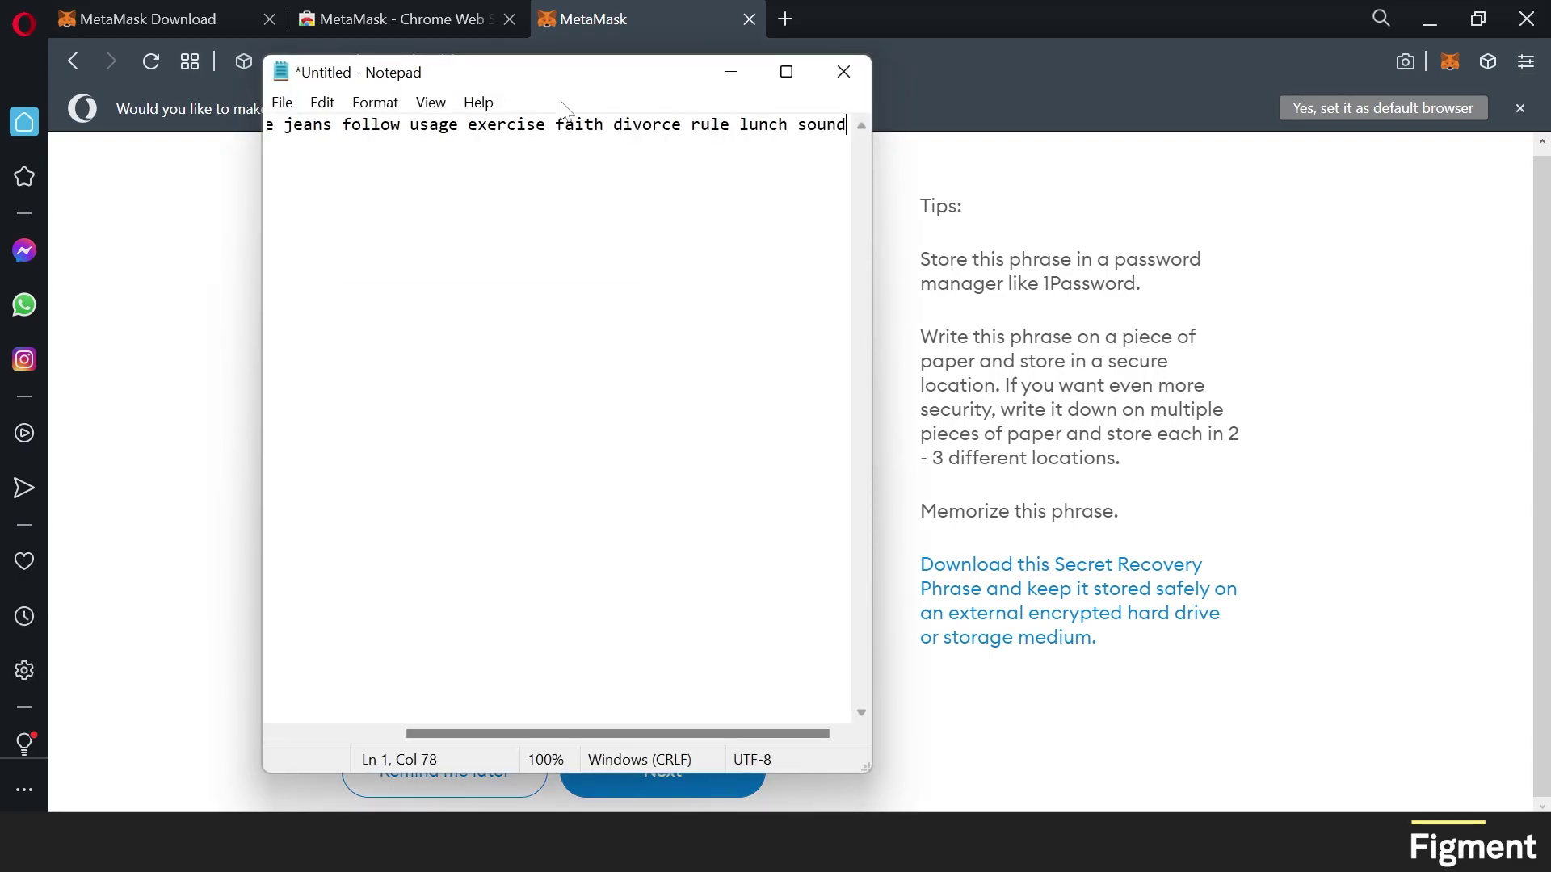
{"action": "left_click_drag", "start_coordinate": [565, 77], "coordinate": [1327, 89]}
Re-enter the twelve recovery words in their correct order and confirm the phrase
{"action": "left_click", "coordinate": [662, 772]}
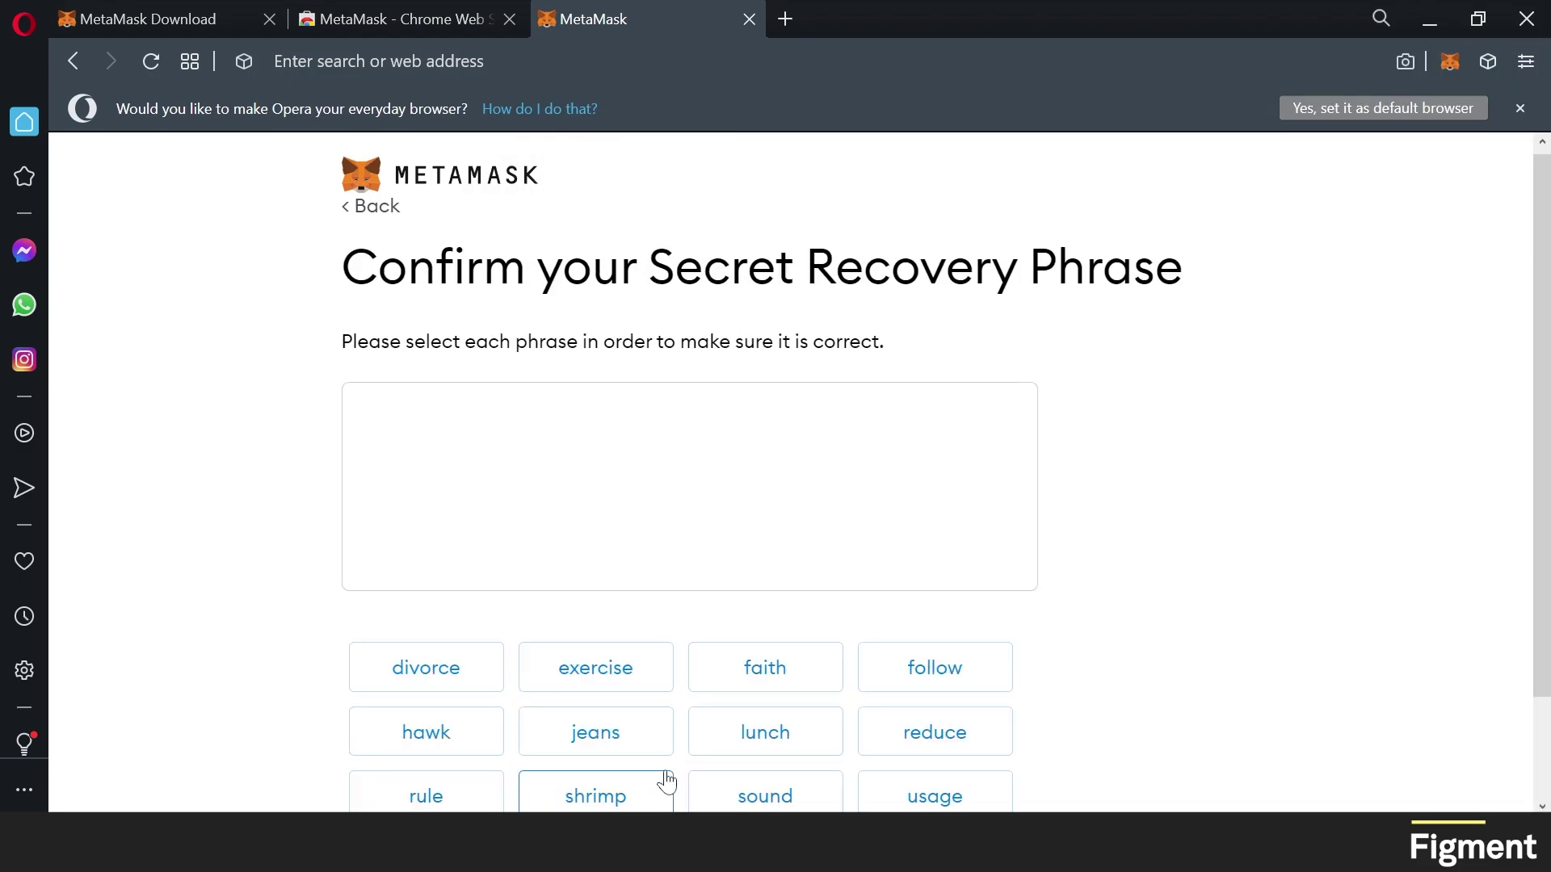
{"action": "scroll", "coordinate": [177, 516], "scroll_direction": "down", "scroll_amount": 2}
{"action": "scroll", "coordinate": [379, 654], "scroll_direction": "up", "scroll_amount": 1}
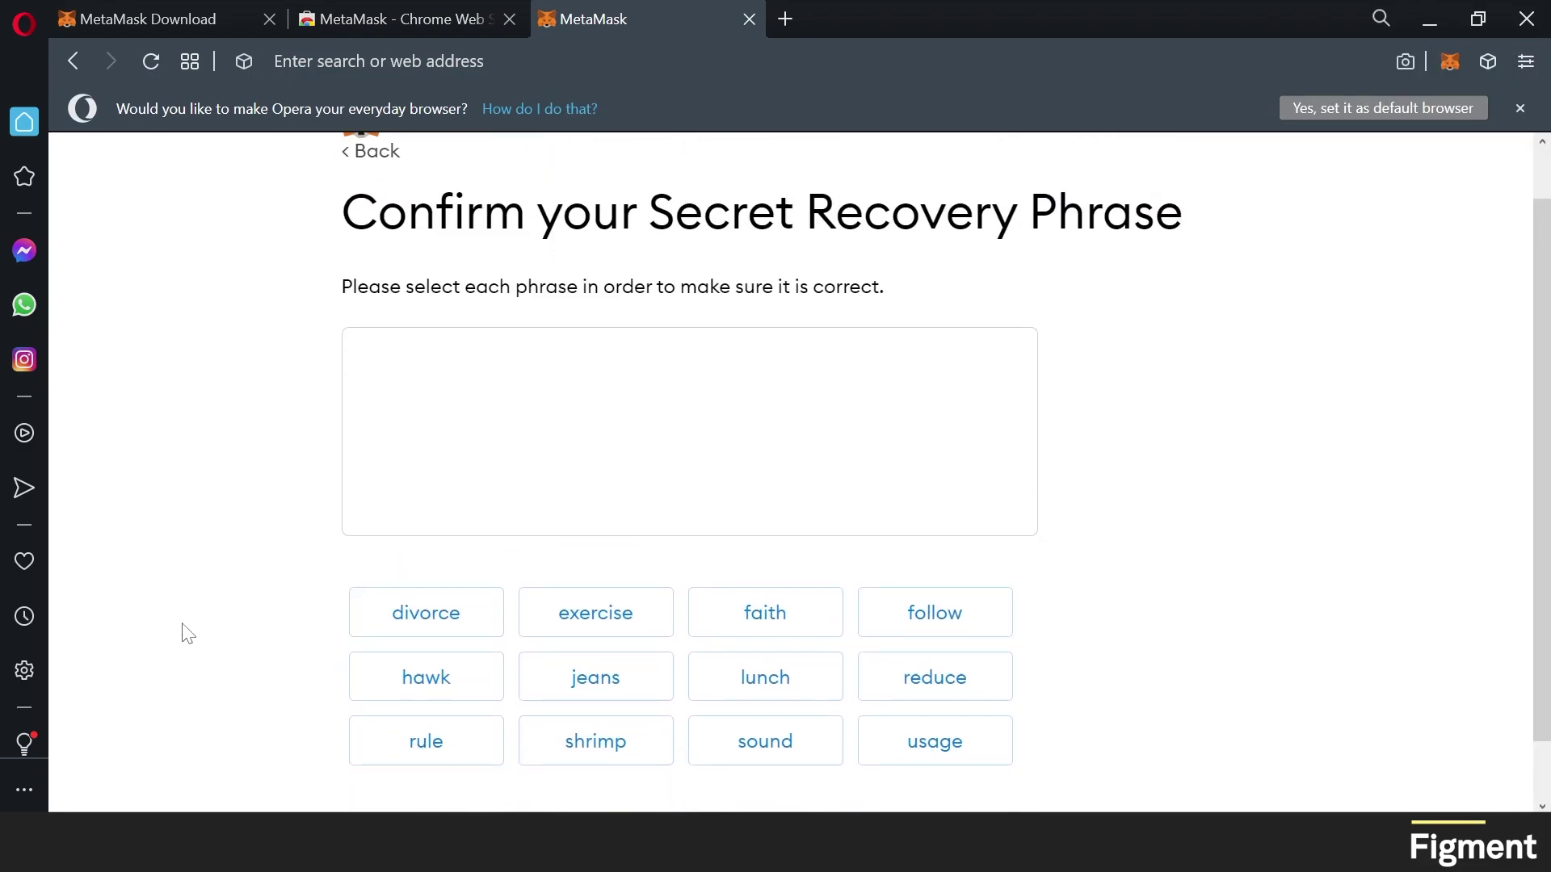
{"action": "scroll", "coordinate": [186, 633], "scroll_direction": "down", "scroll_amount": 1}
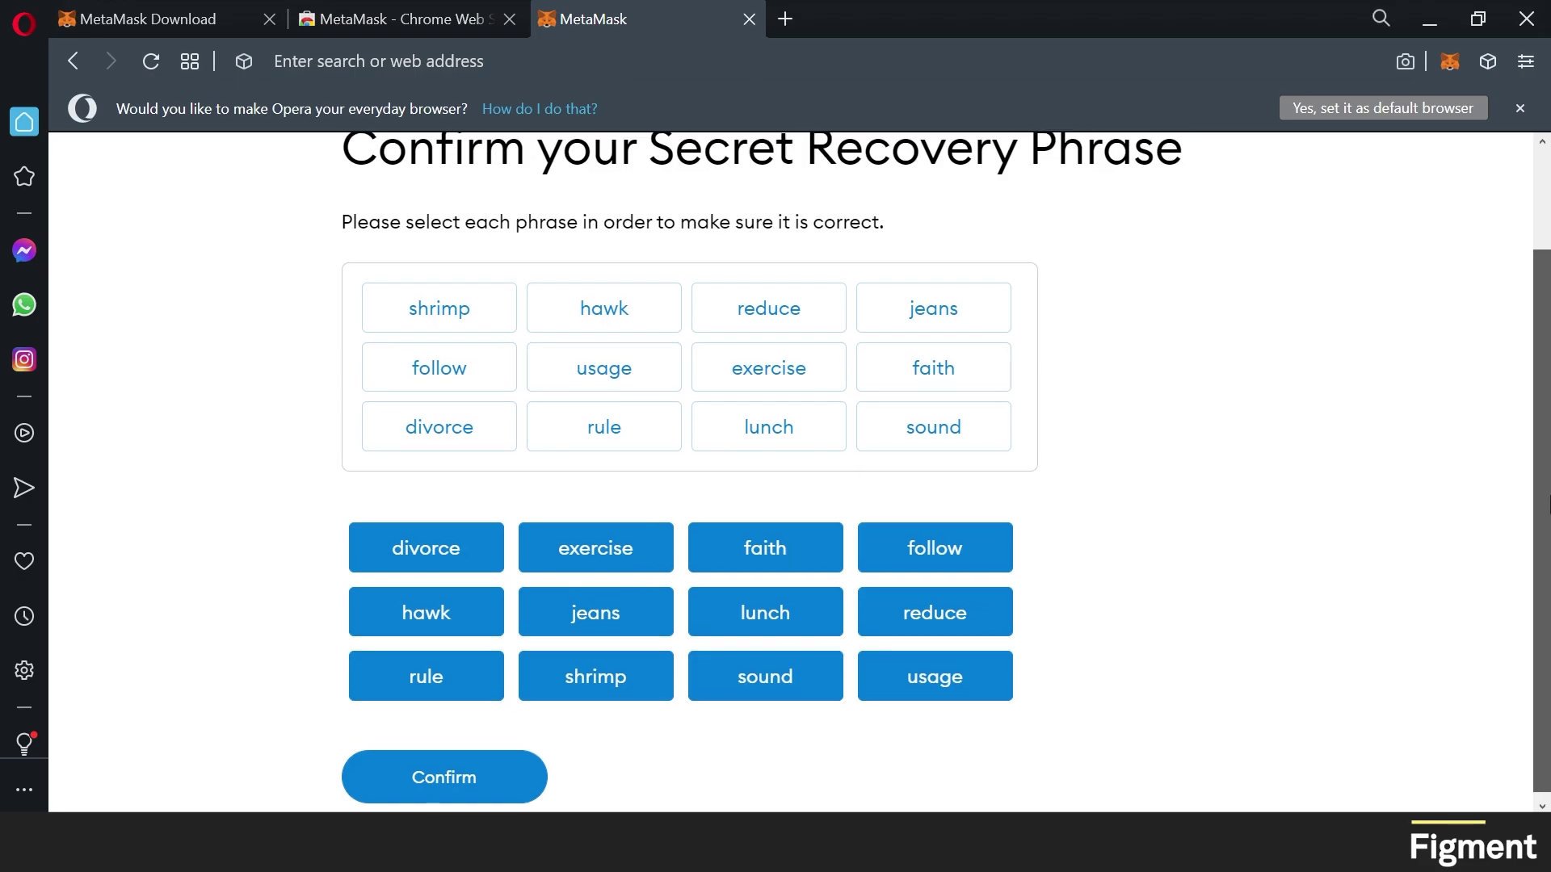
{"action": "scroll", "coordinate": [1546, 484], "scroll_direction": "up", "scroll_amount": 1}
{"action": "scroll", "coordinate": [1547, 485], "scroll_direction": "down", "scroll_amount": 1}
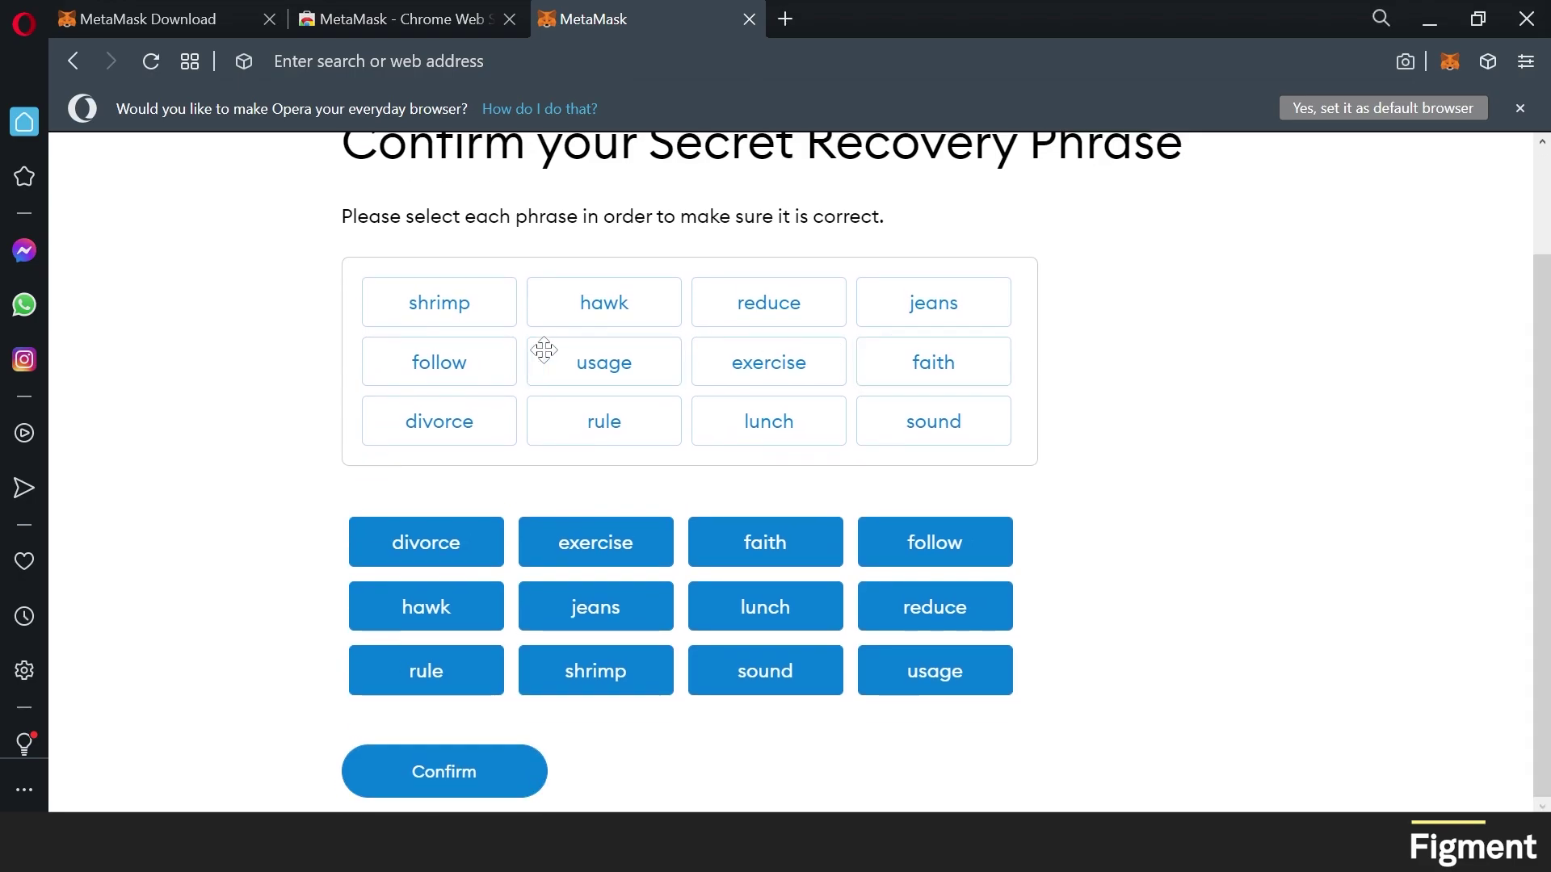
{"action": "left_click", "coordinate": [473, 780]}
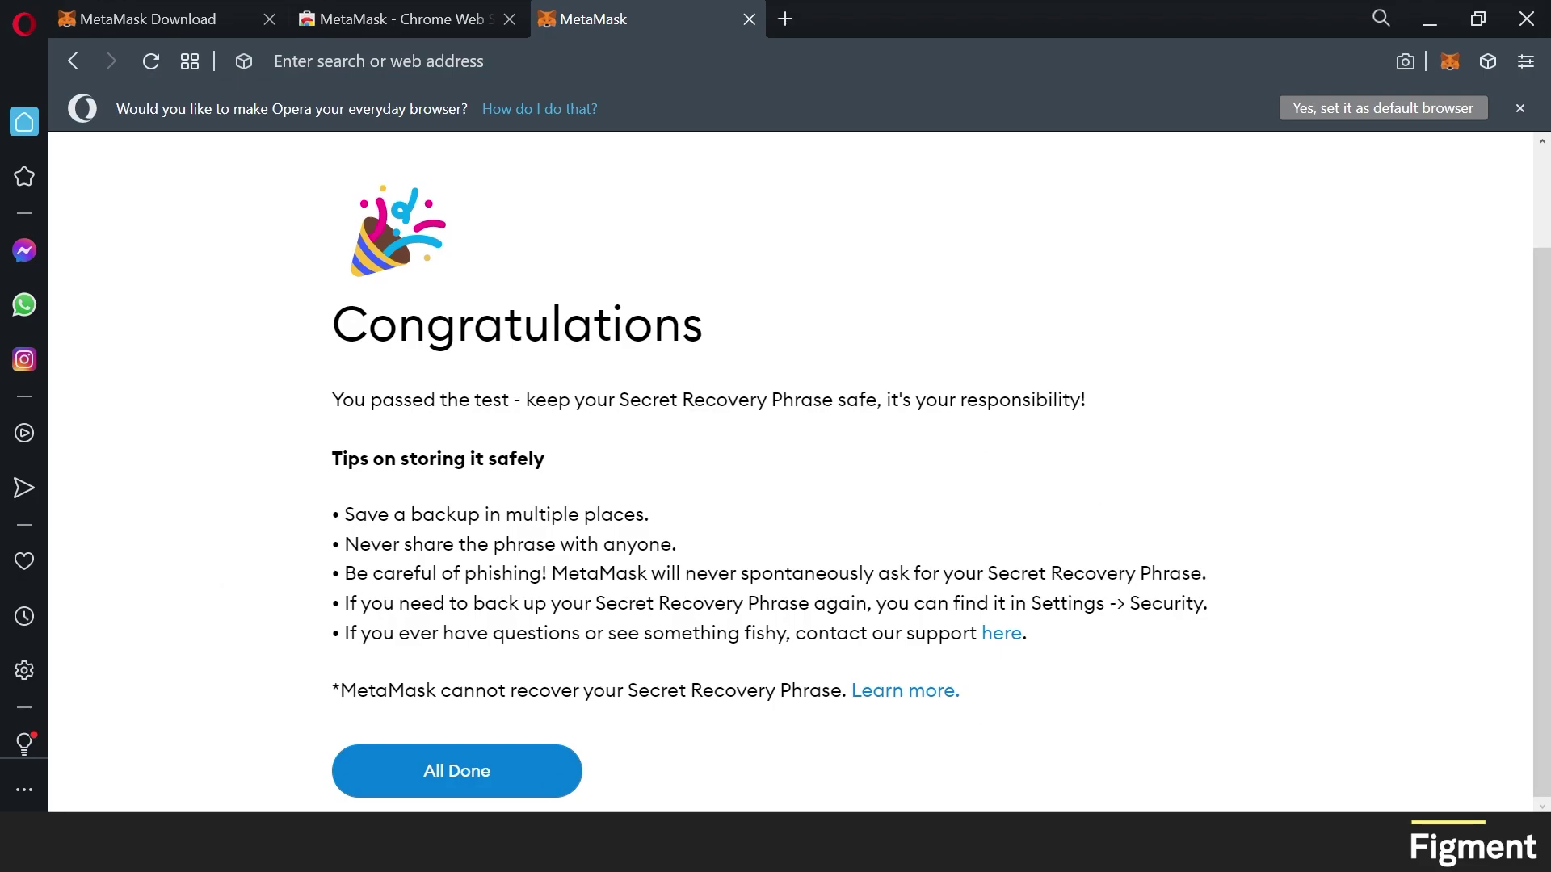
Finish setup and import Graph Token (GRT) via a 'grt' search so it lists beside ETH
{"action": "left_click", "coordinate": [432, 769]}
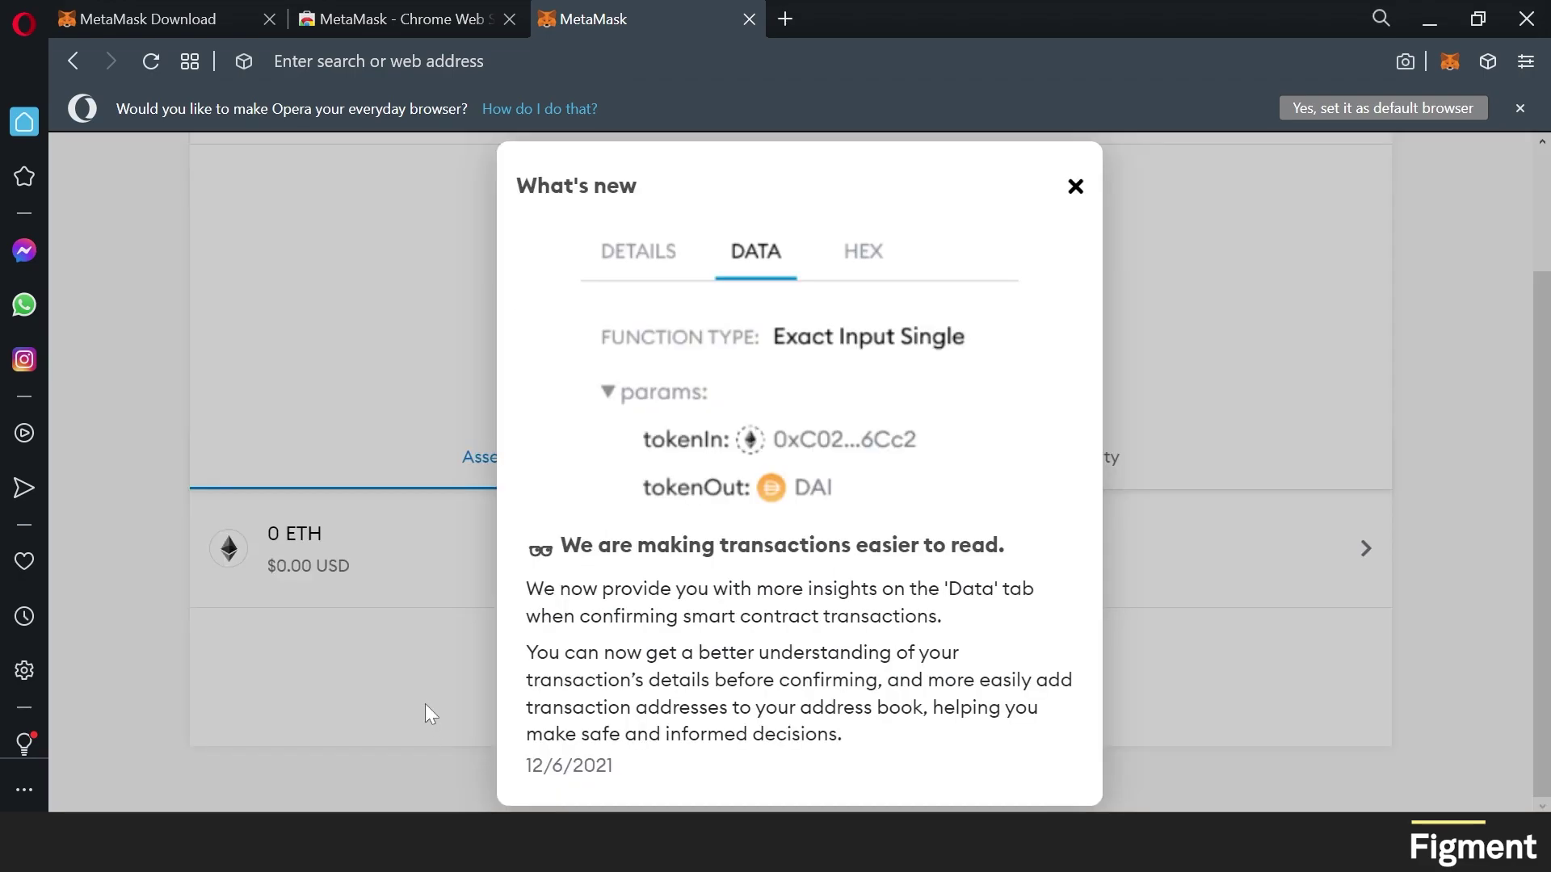
{"action": "left_click", "coordinate": [1075, 187]}
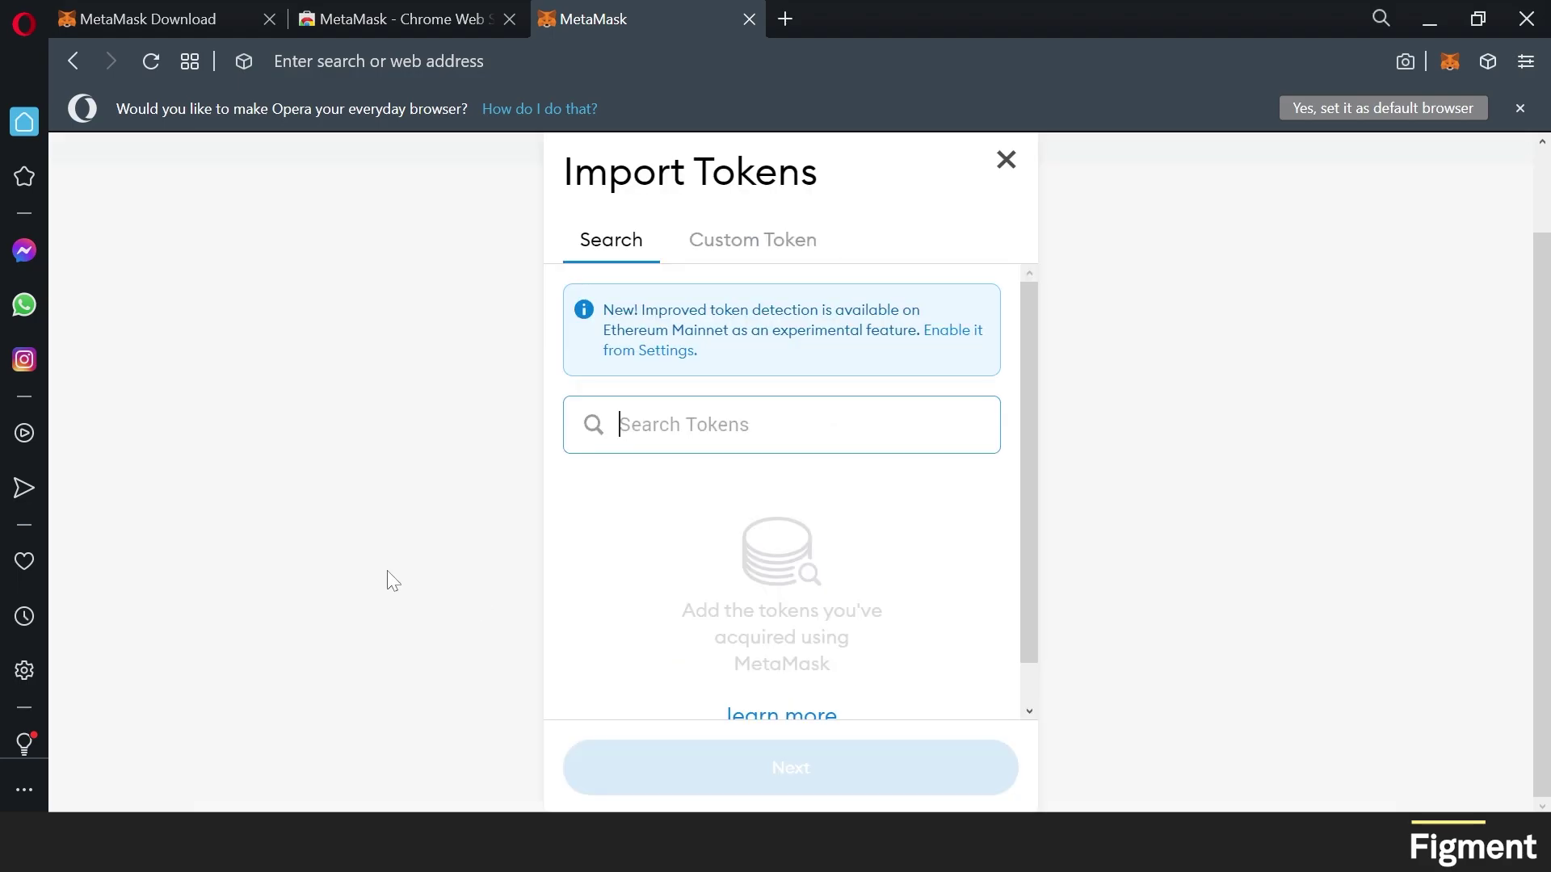
{"action": "type", "text": "grt"}
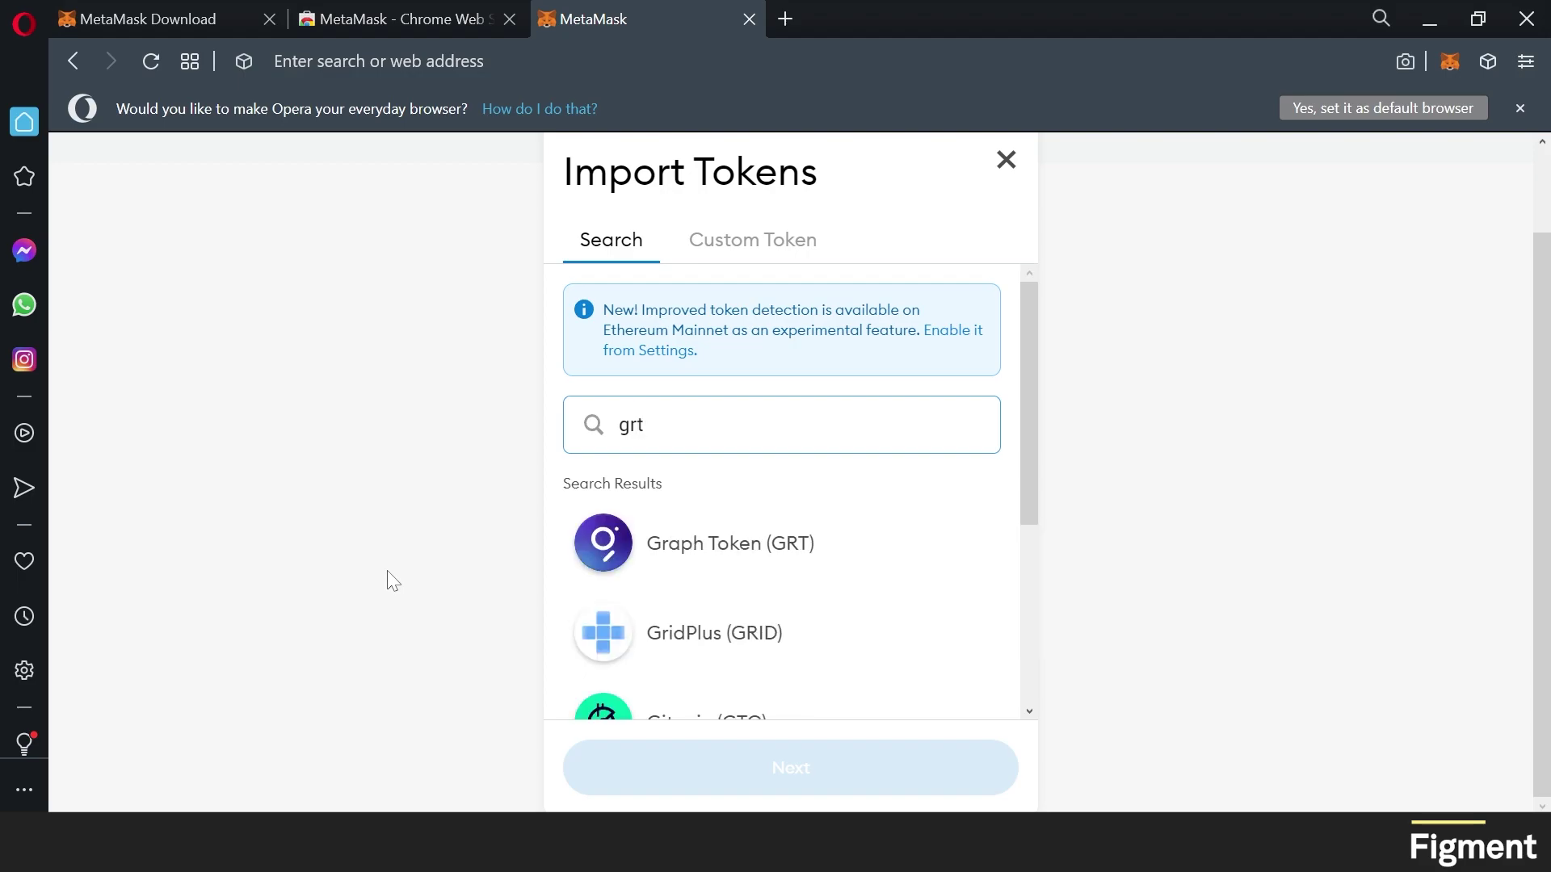
{"action": "left_click", "coordinate": [660, 556]}
{"action": "left_click", "coordinate": [758, 766]}
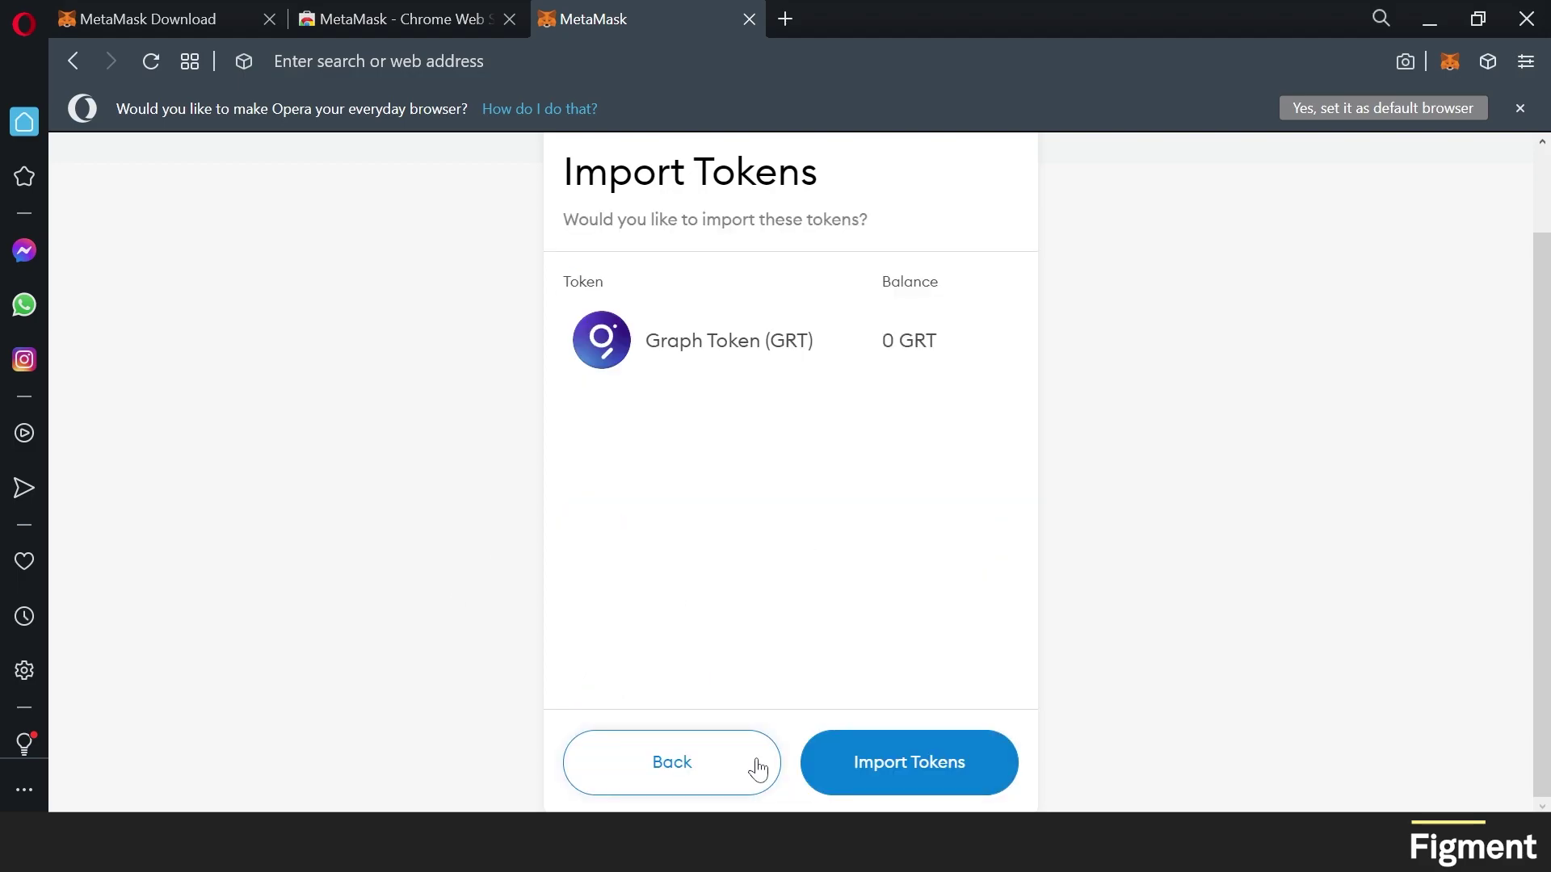
{"action": "left_click", "coordinate": [924, 773]}
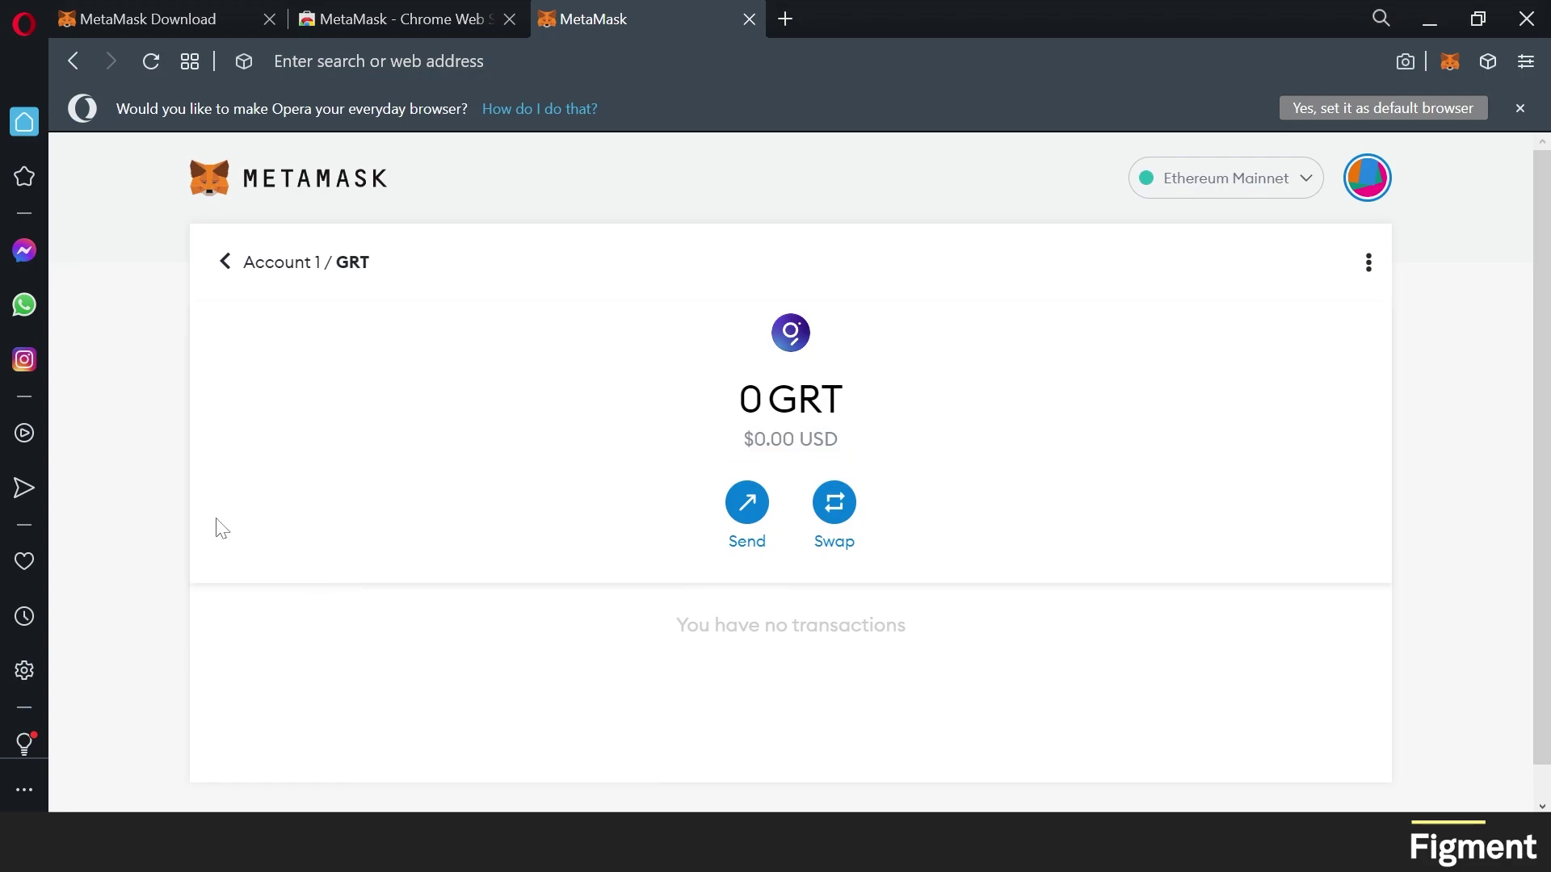
{"action": "left_click", "coordinate": [225, 263]}
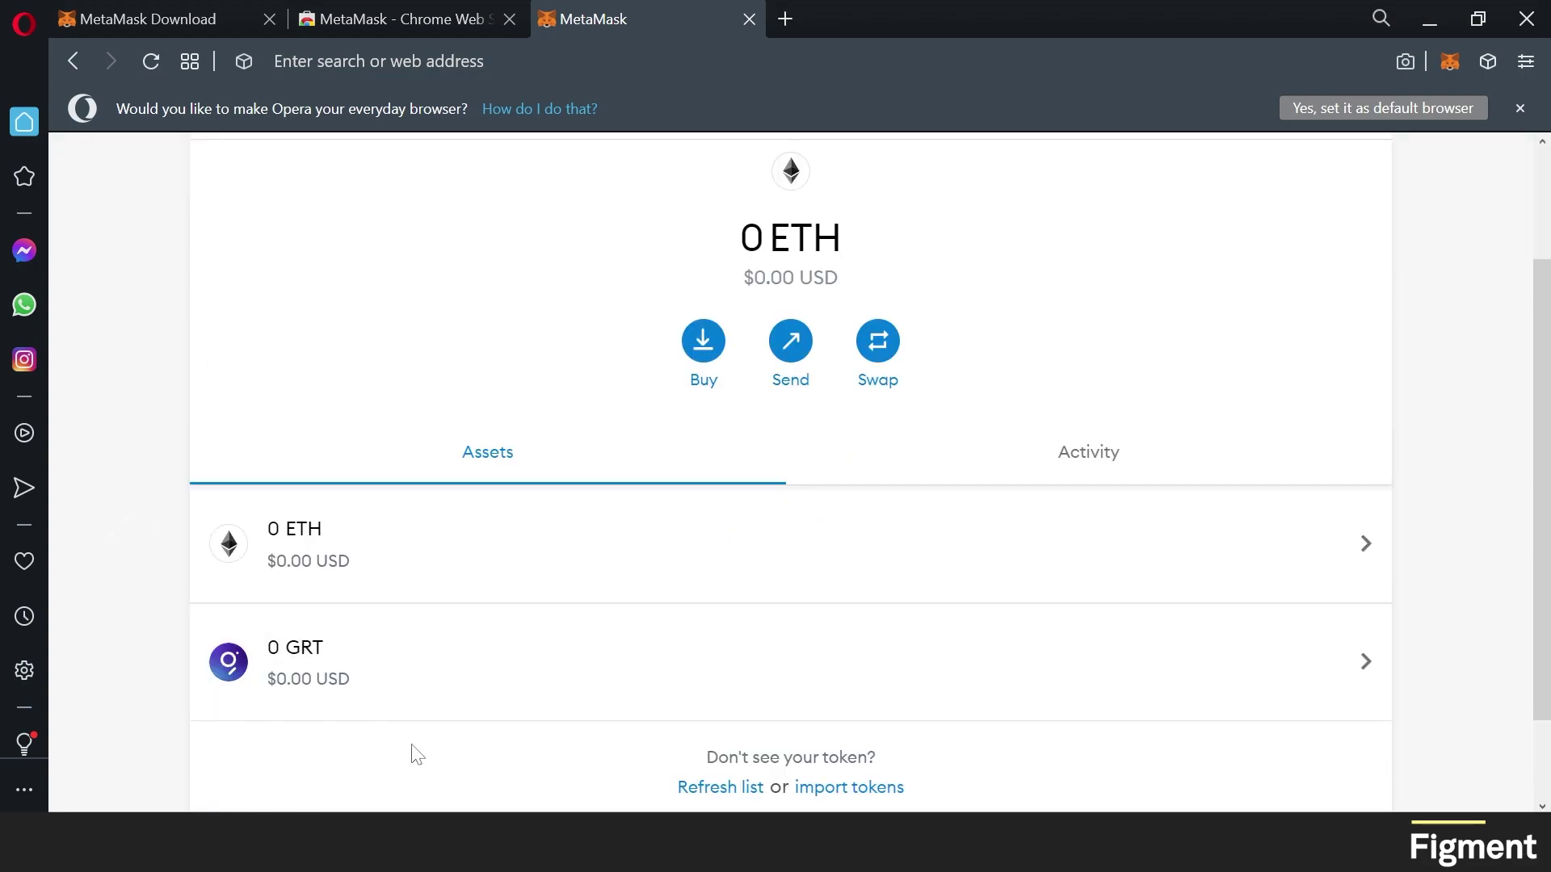
Copy the wallet account's address to the clipboard from the Account details view
{"action": "scroll", "coordinate": [194, 626], "scroll_direction": "up", "scroll_amount": 2}
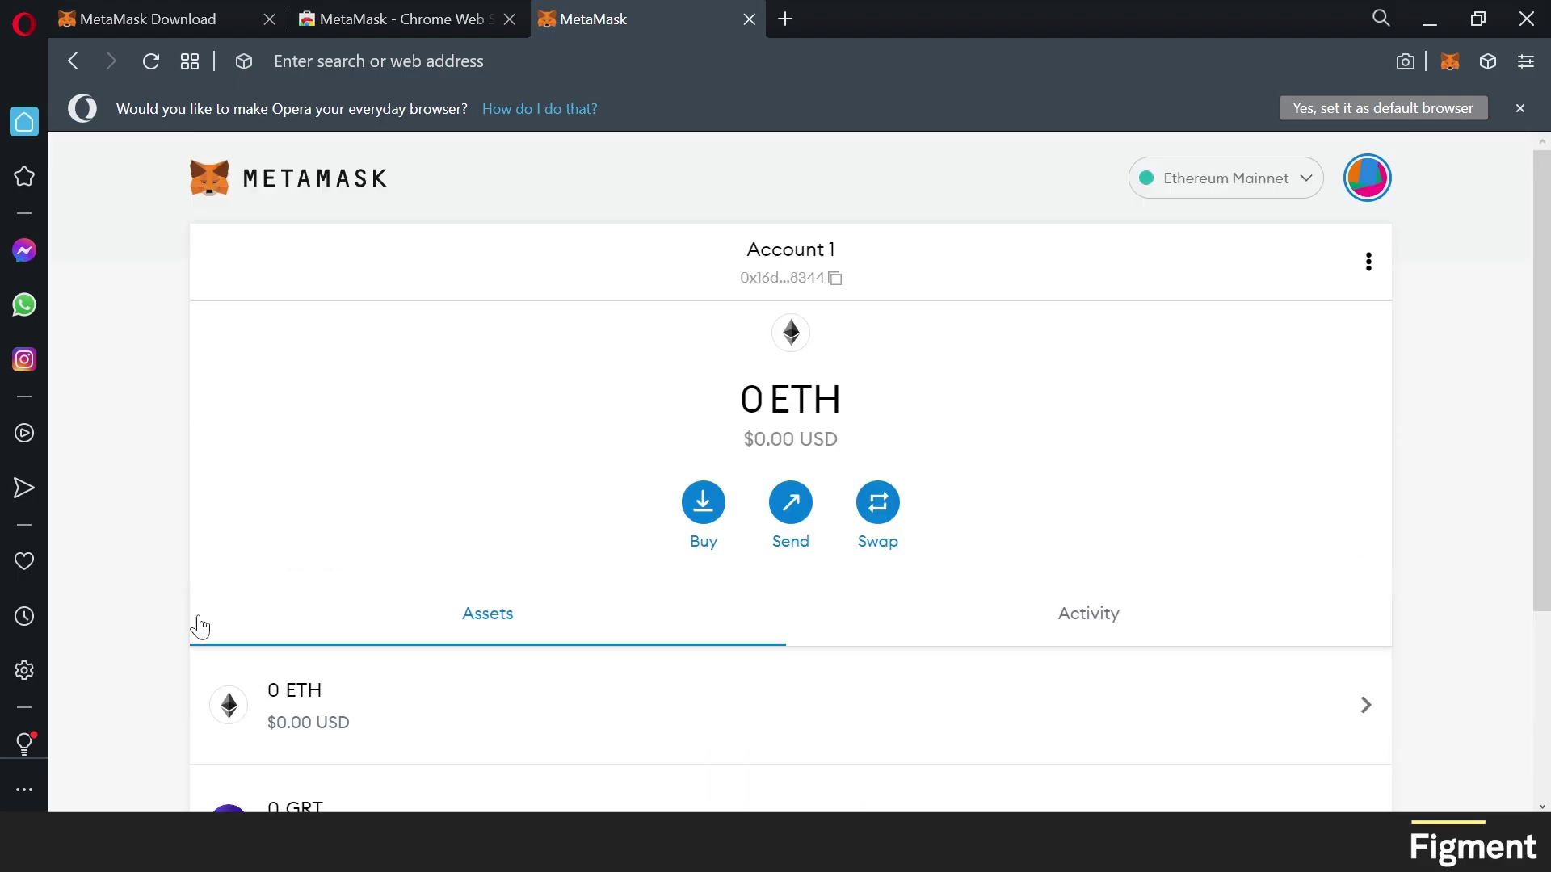
{"action": "scroll", "coordinate": [232, 619], "scroll_direction": "down", "scroll_amount": 3}
{"action": "scroll", "coordinate": [419, 561], "scroll_direction": "up", "scroll_amount": 1}
{"action": "scroll", "coordinate": [418, 562], "scroll_direction": "up", "scroll_amount": 3}
{"action": "left_click", "coordinate": [804, 283]}
{"action": "left_click", "coordinate": [1366, 263]}
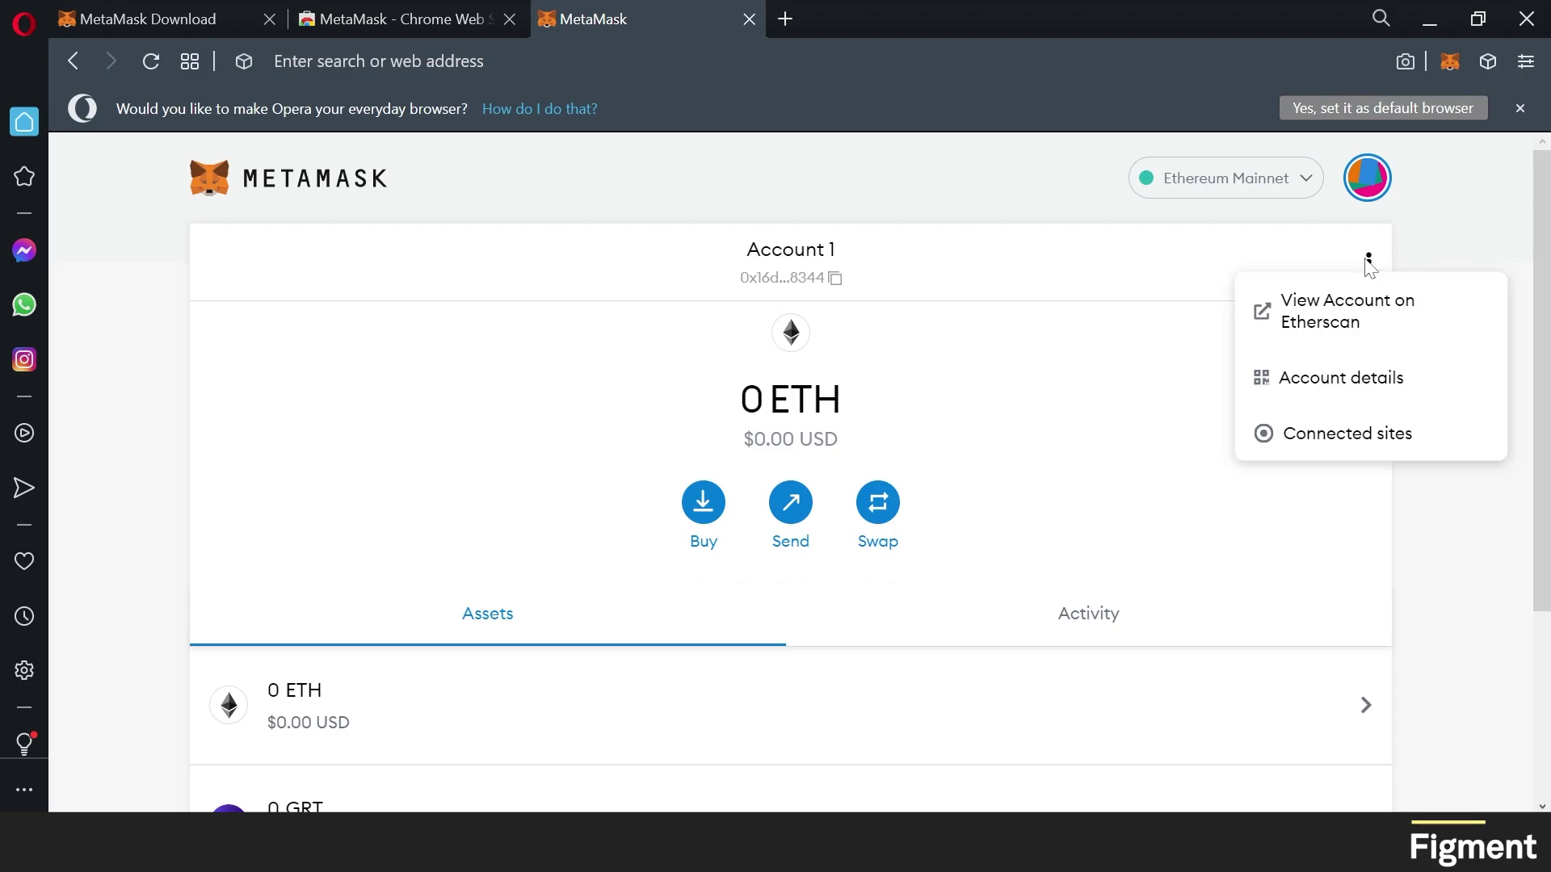
{"action": "left_click", "coordinate": [1325, 389]}
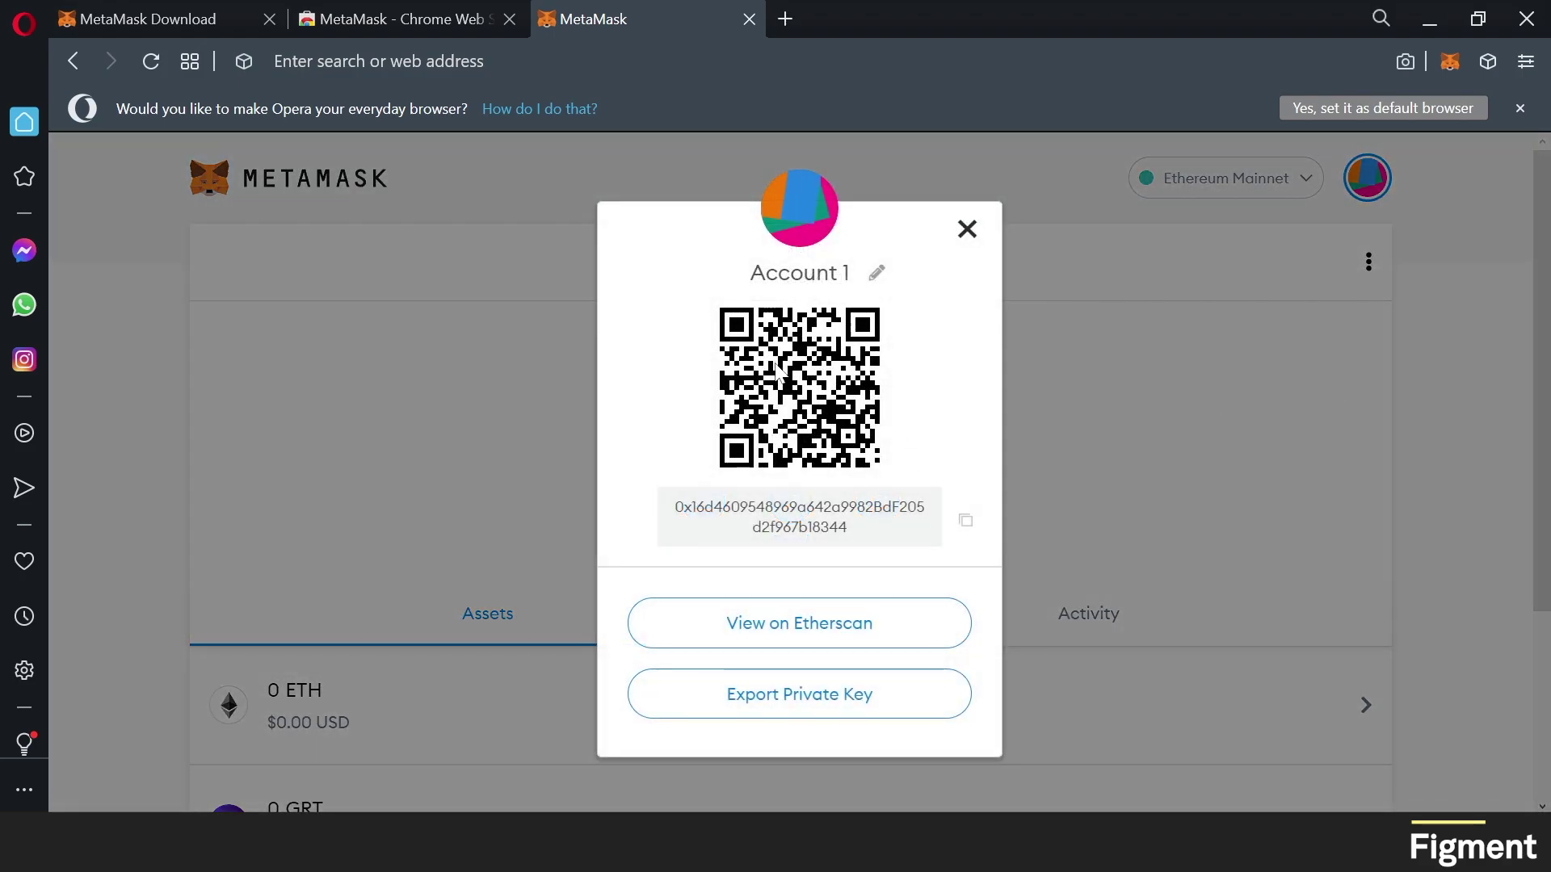
{"action": "left_click_drag", "start_coordinate": [675, 509], "coordinate": [929, 541]}
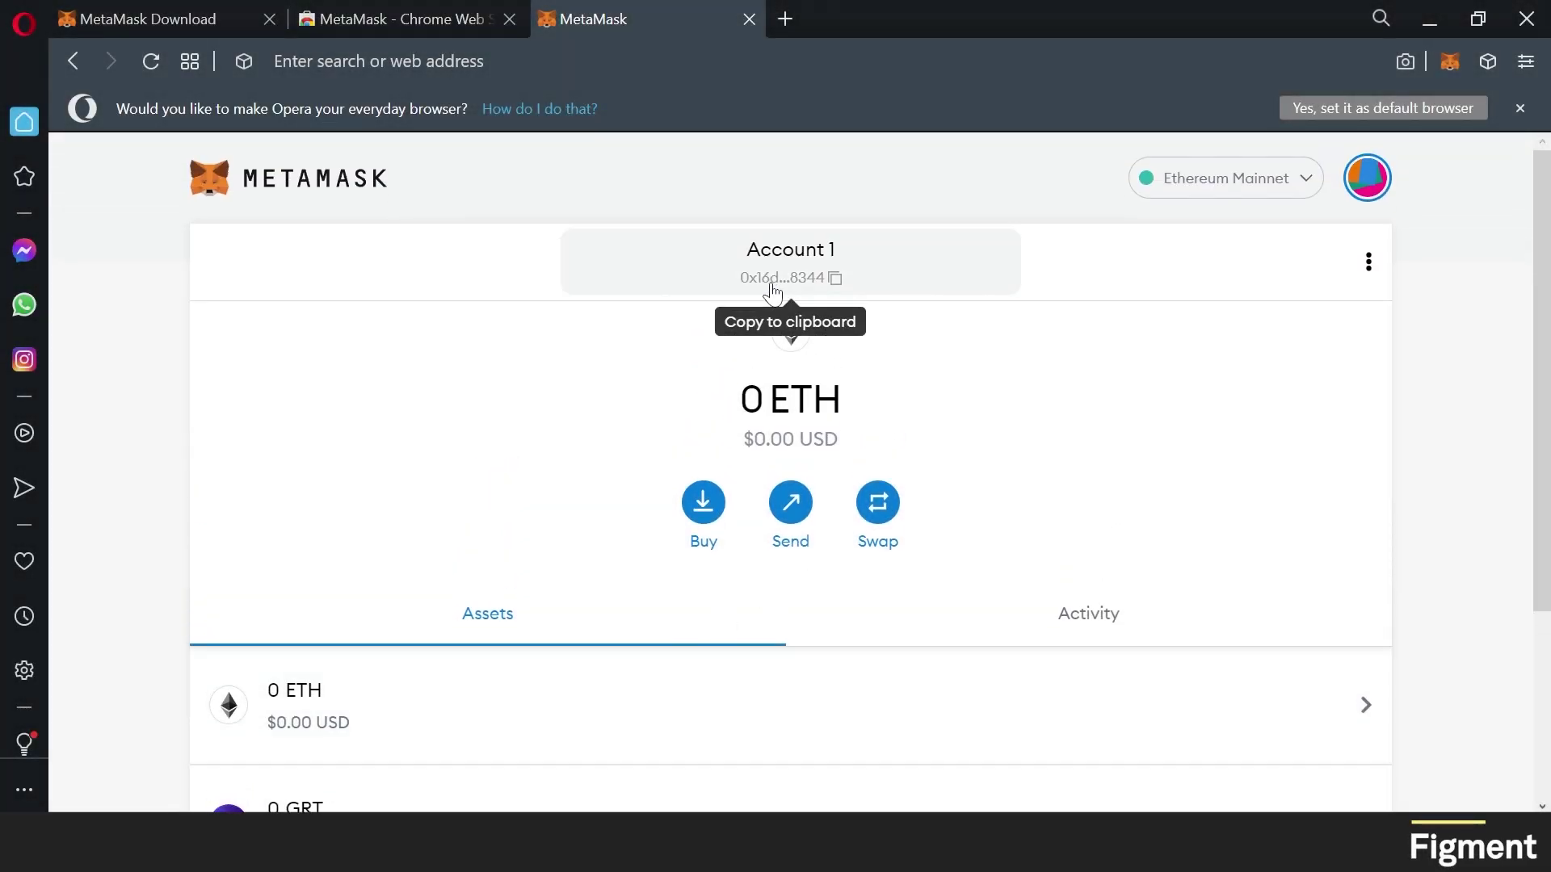
{"action": "left_click", "coordinate": [781, 277]}
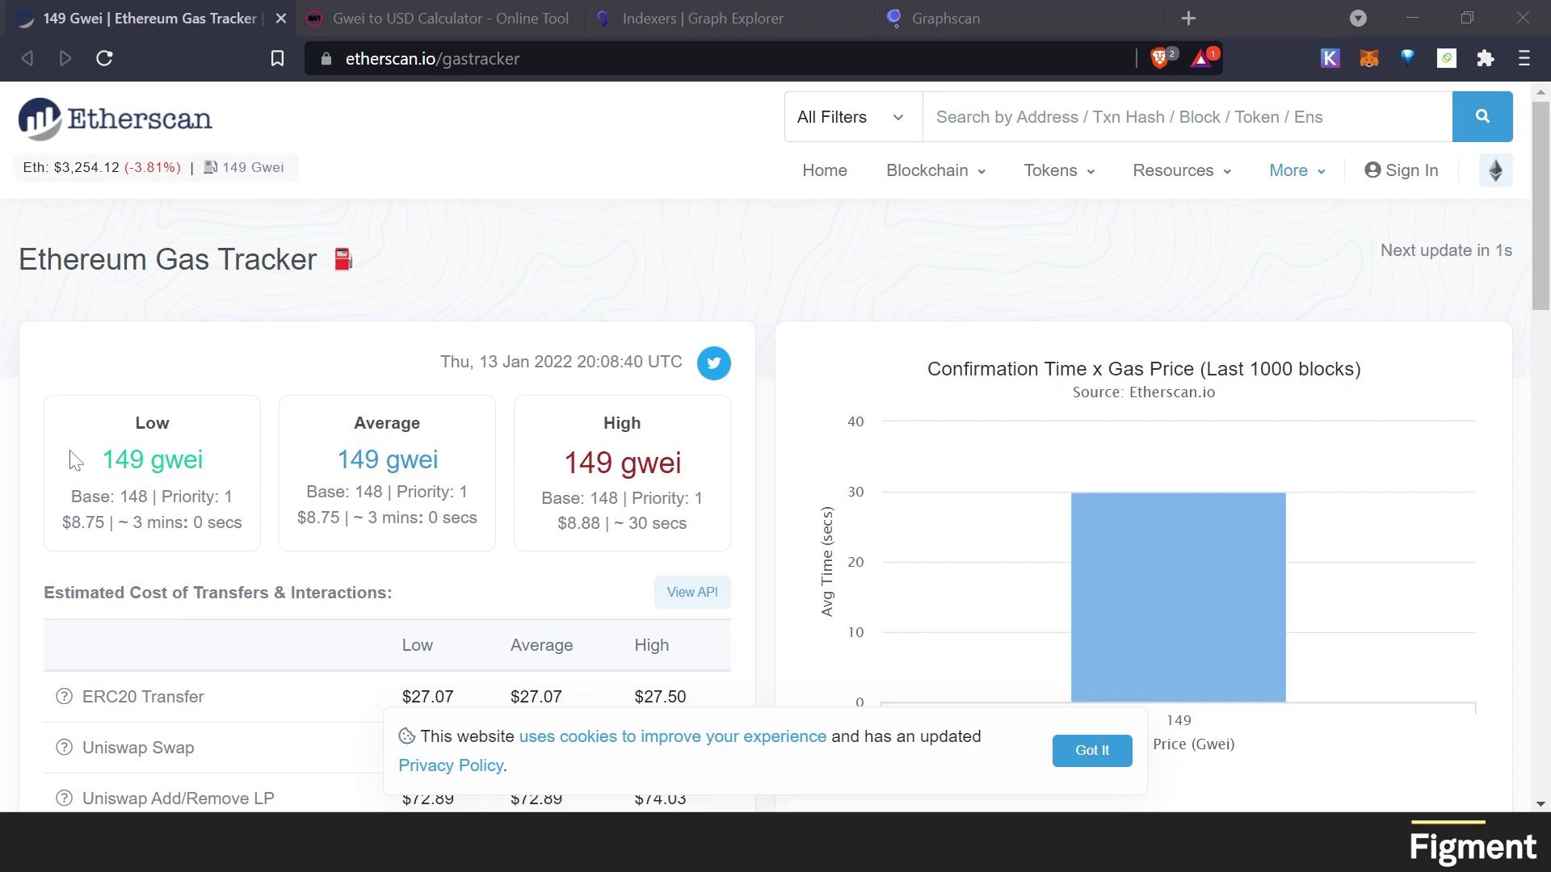
Compute 169 × 4 = 676 in Windows Calculator from the current gas price
{"action": "left_click_drag", "start_coordinate": [75, 461], "coordinate": [743, 485]}
{"action": "left_click", "coordinate": [745, 462]}
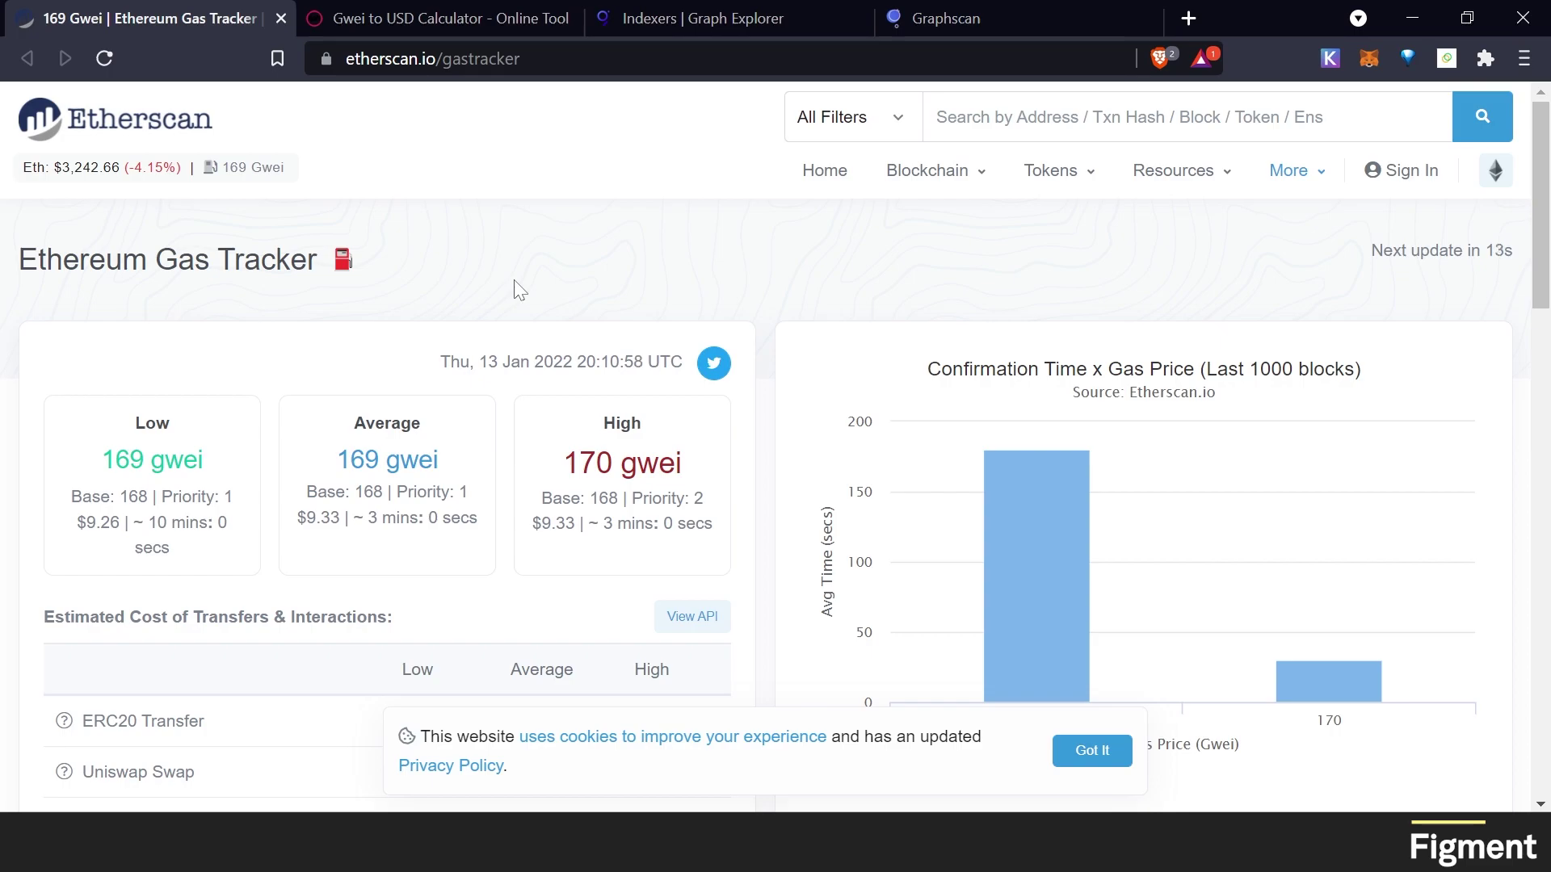
{"action": "mouse_move", "coordinate": [285, 854]}
{"action": "left_click", "coordinate": [285, 711]}
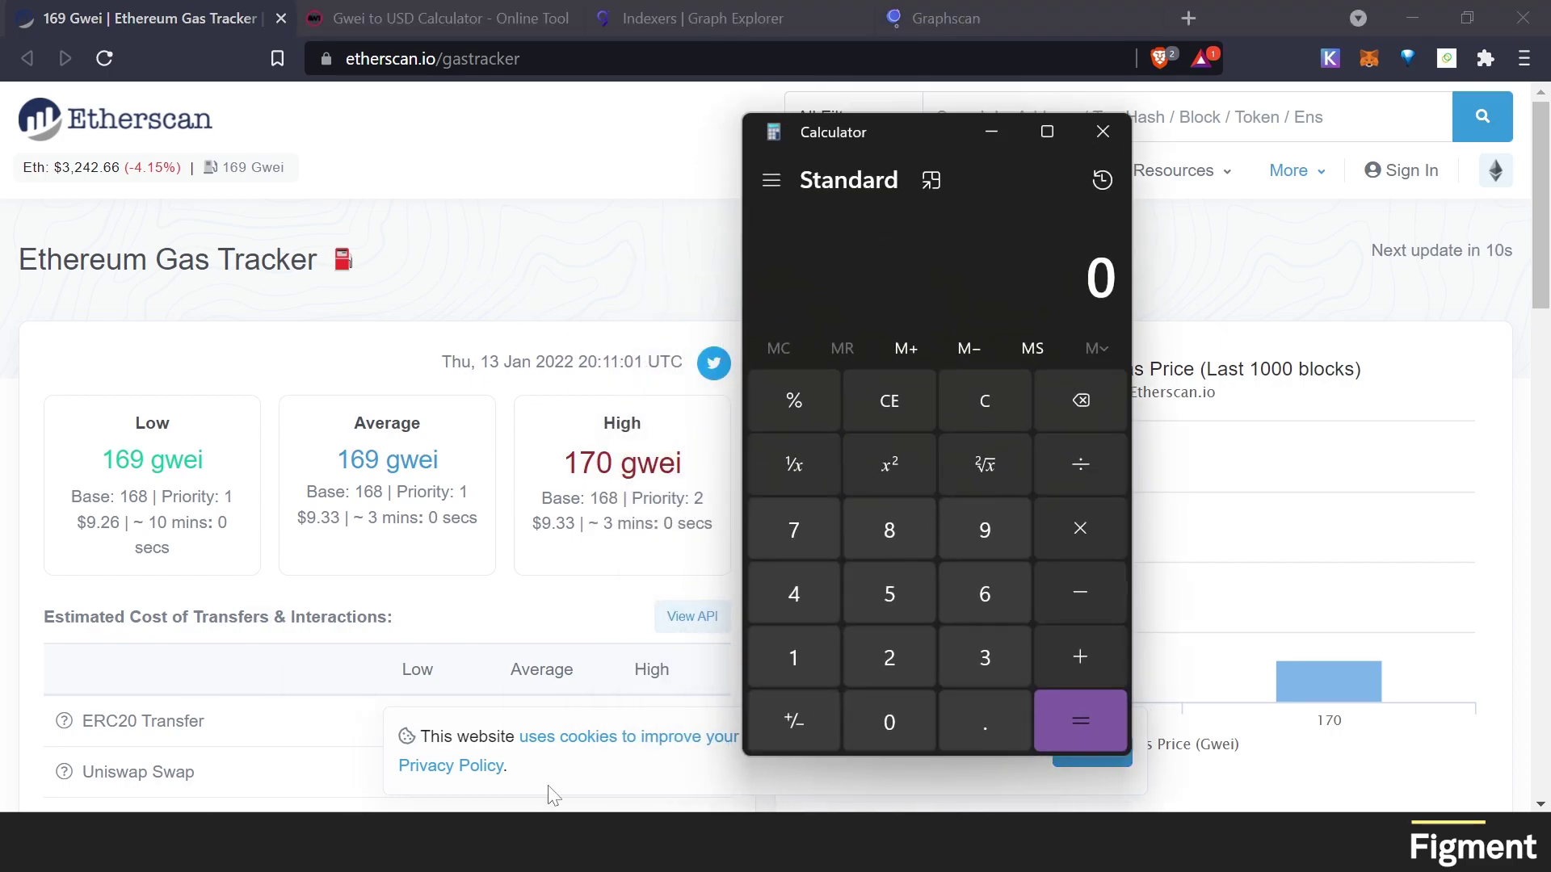
{"action": "left_click", "coordinate": [799, 651]}
{"action": "left_click", "coordinate": [984, 598]}
{"action": "left_click", "coordinate": [977, 546]}
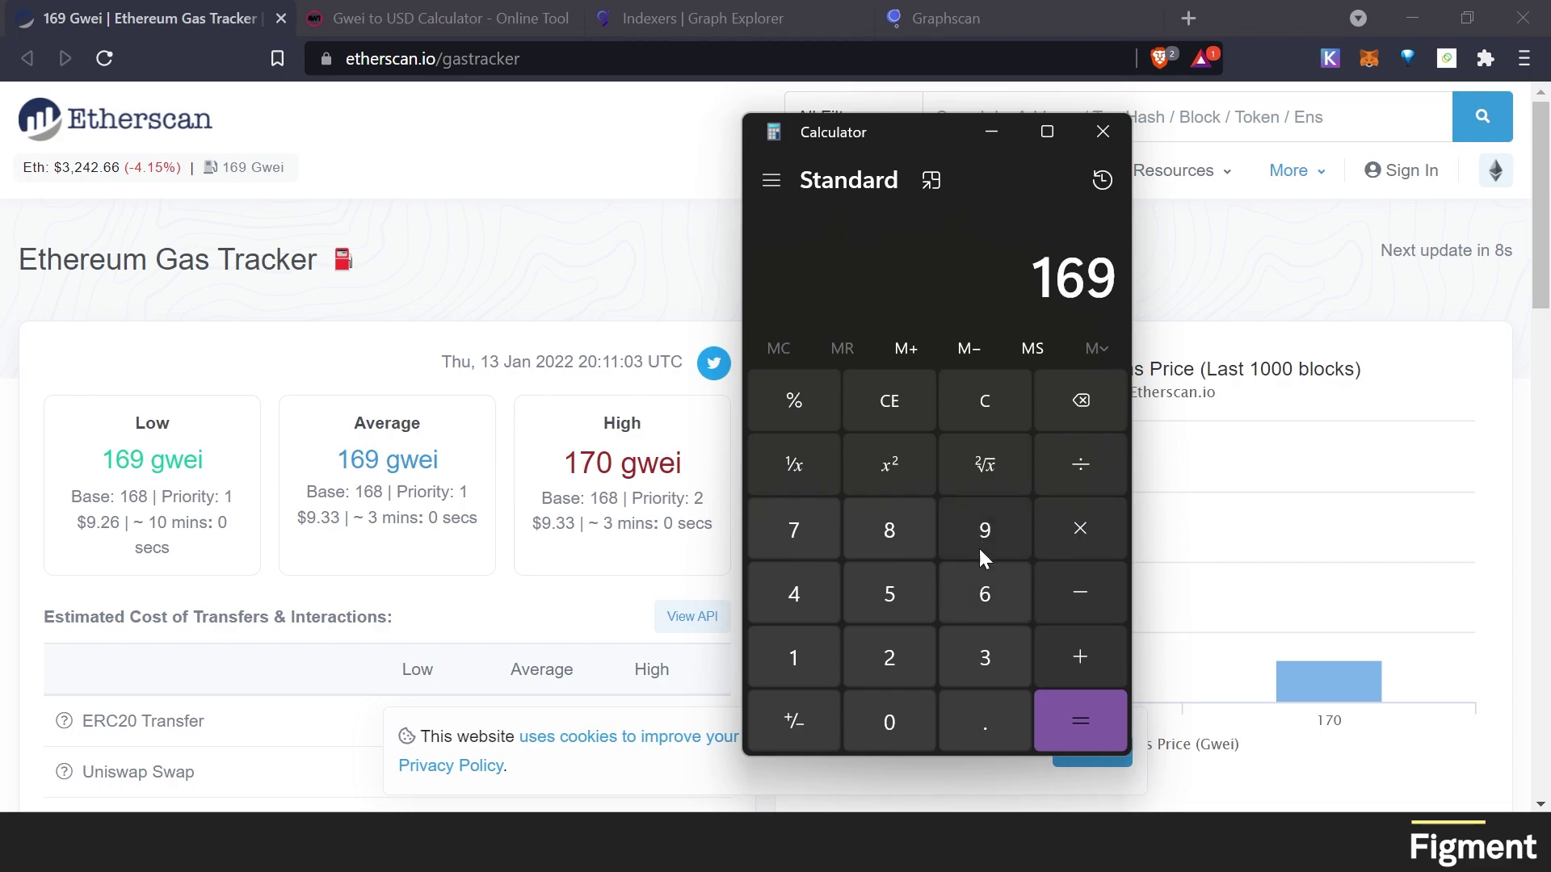
{"action": "left_click", "coordinate": [1080, 536]}
{"action": "left_click", "coordinate": [792, 596]}
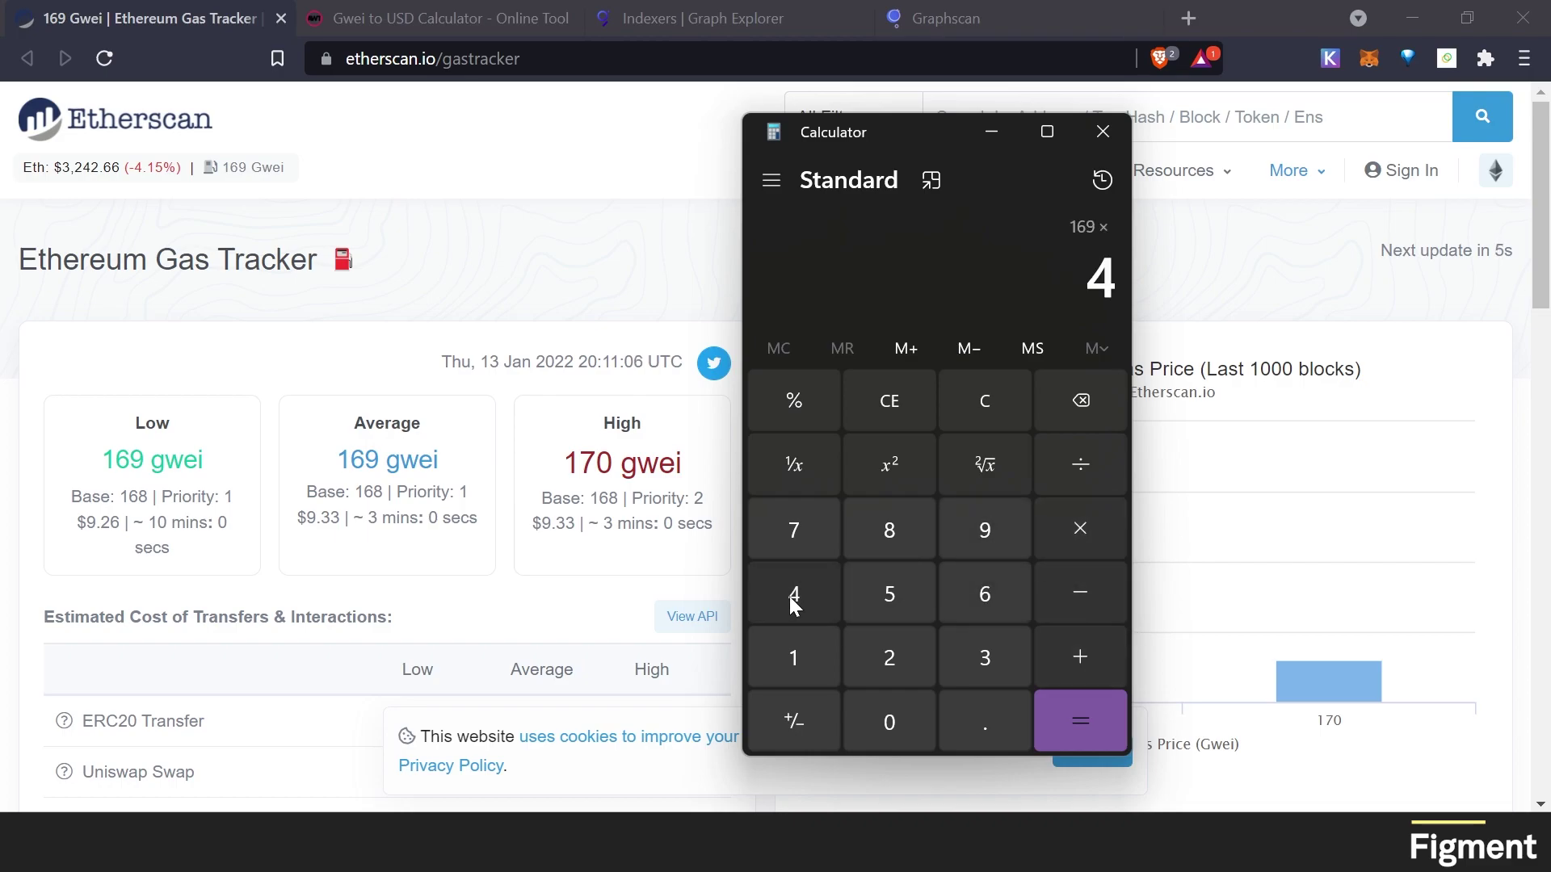
{"action": "left_click", "coordinate": [1074, 731]}
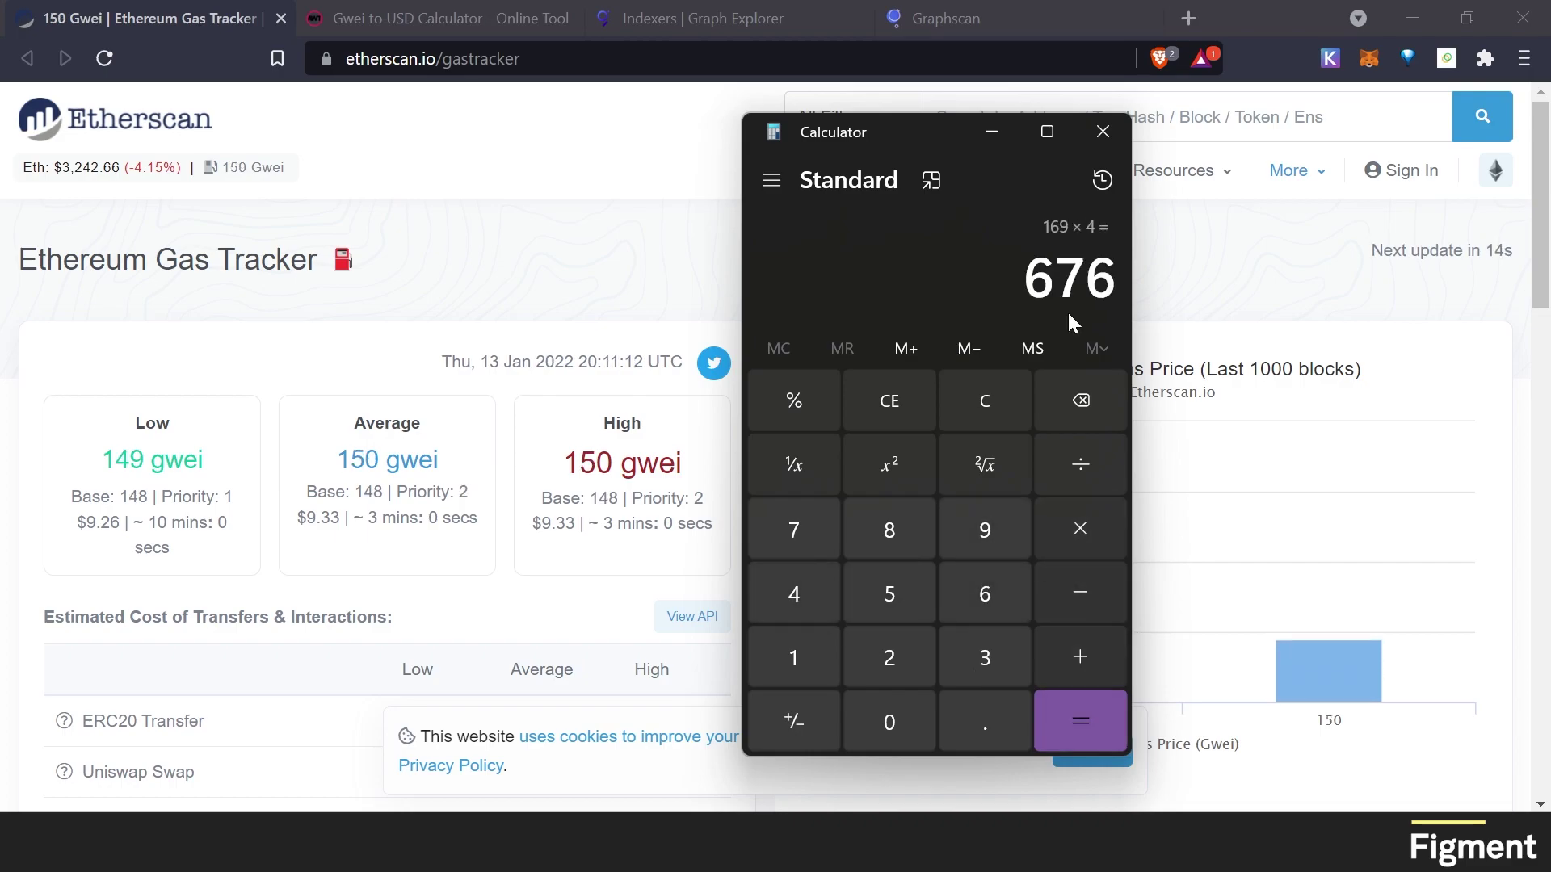
{"action": "left_click", "coordinate": [416, 21]}
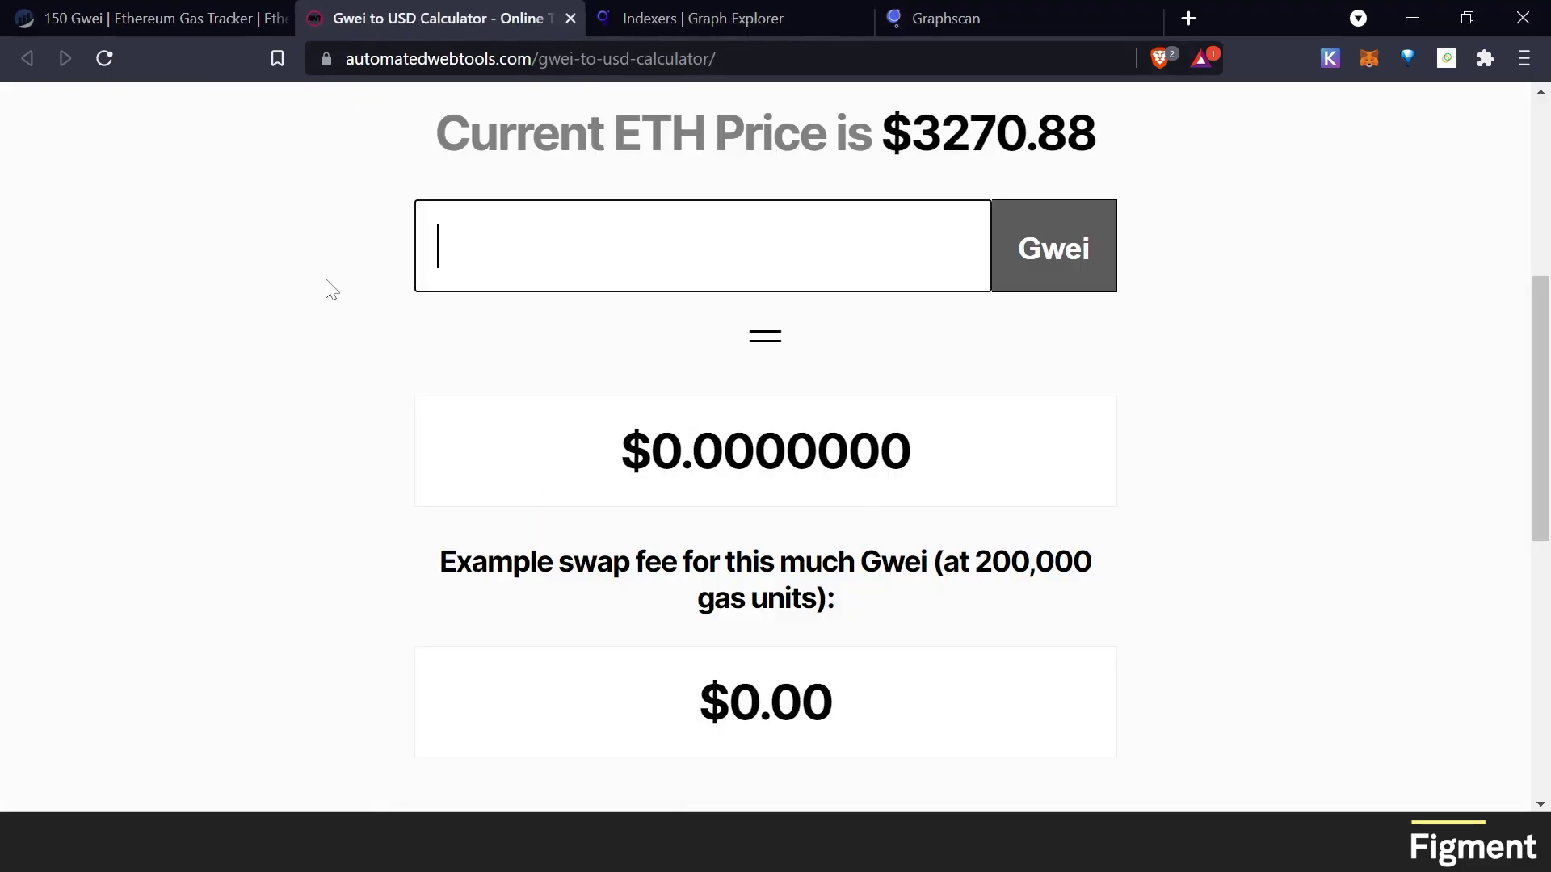
Convert 676 gwei in the Gwei to USD Calculator, giving a $442.22 swap fee
{"action": "scroll", "coordinate": [330, 287], "scroll_direction": "up", "scroll_amount": 5}
{"action": "scroll", "coordinate": [330, 287], "scroll_direction": "down", "scroll_amount": 2}
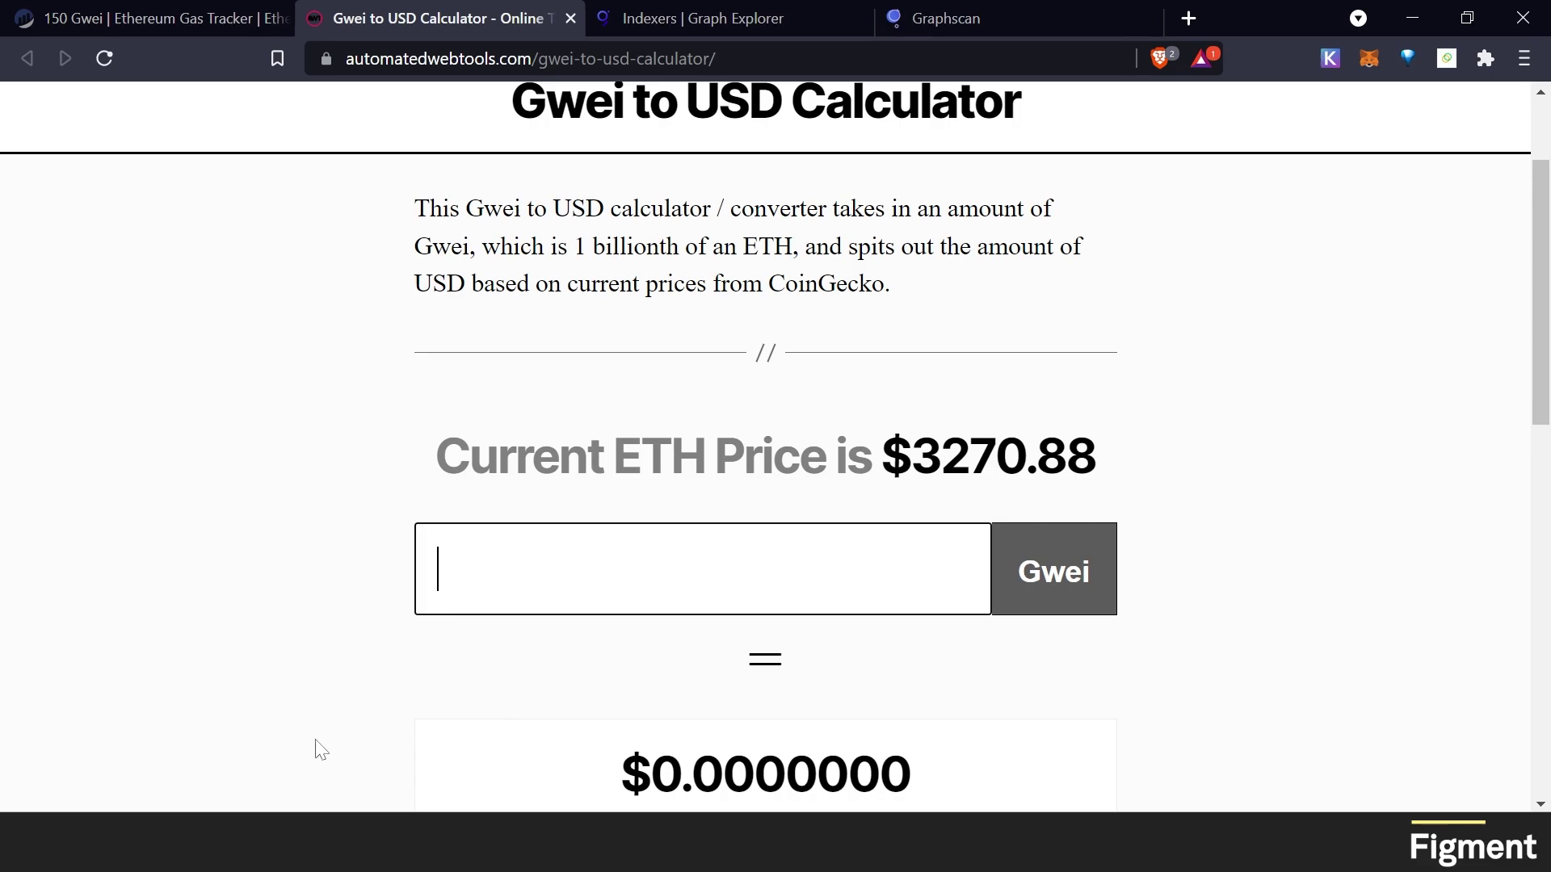
{"action": "key", "text": "alt+Tab"}
{"action": "key", "text": "alt+Tab"}
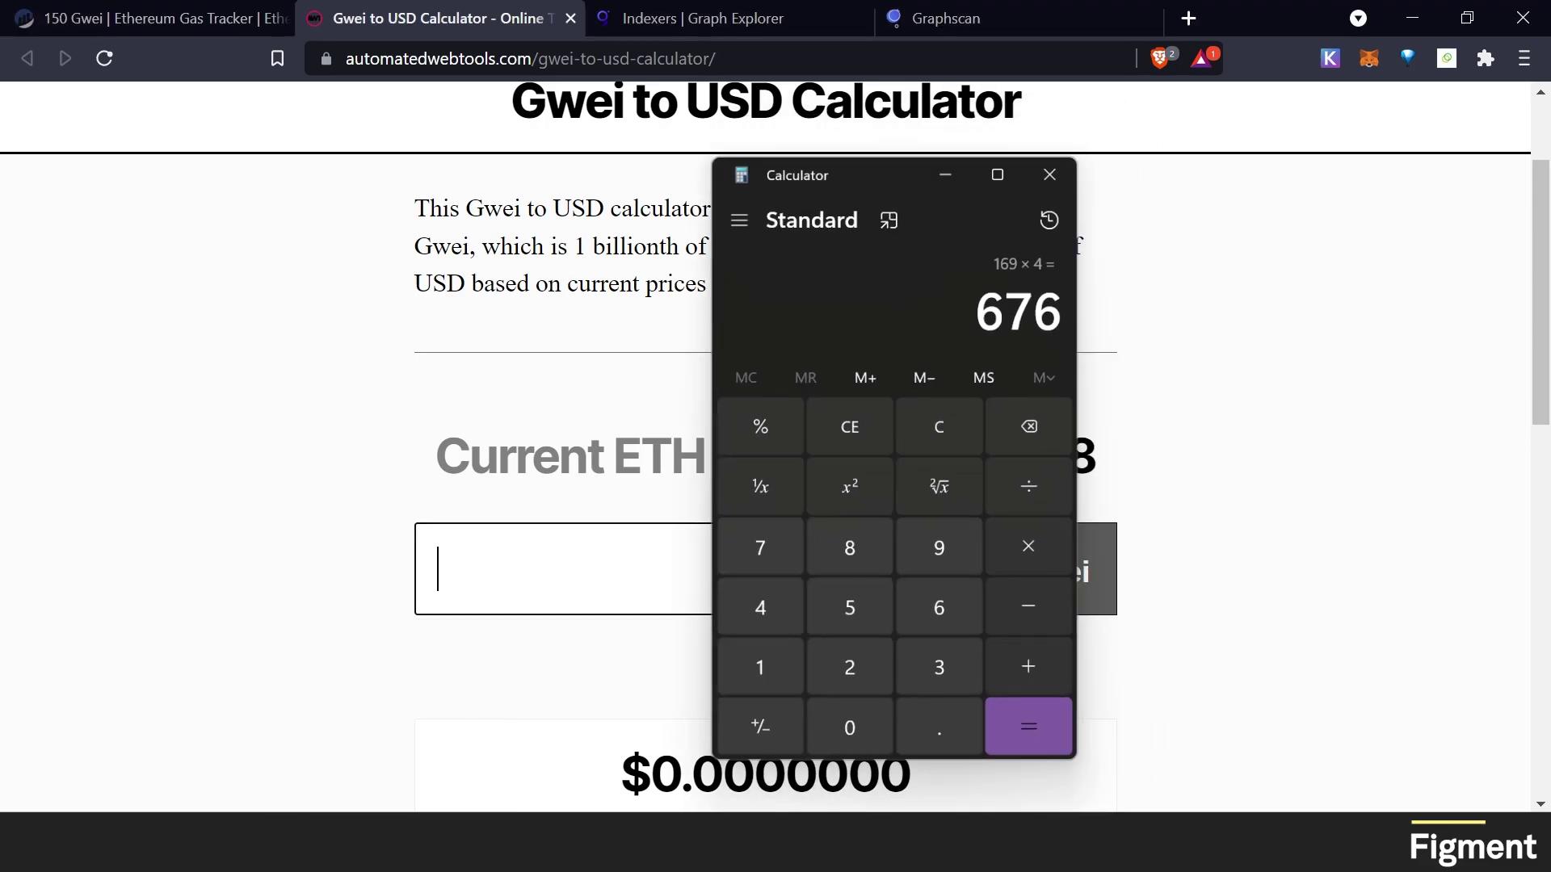
{"action": "type", "text": "676"}
{"action": "scroll", "coordinate": [875, 741], "scroll_direction": "down", "scroll_amount": 4}
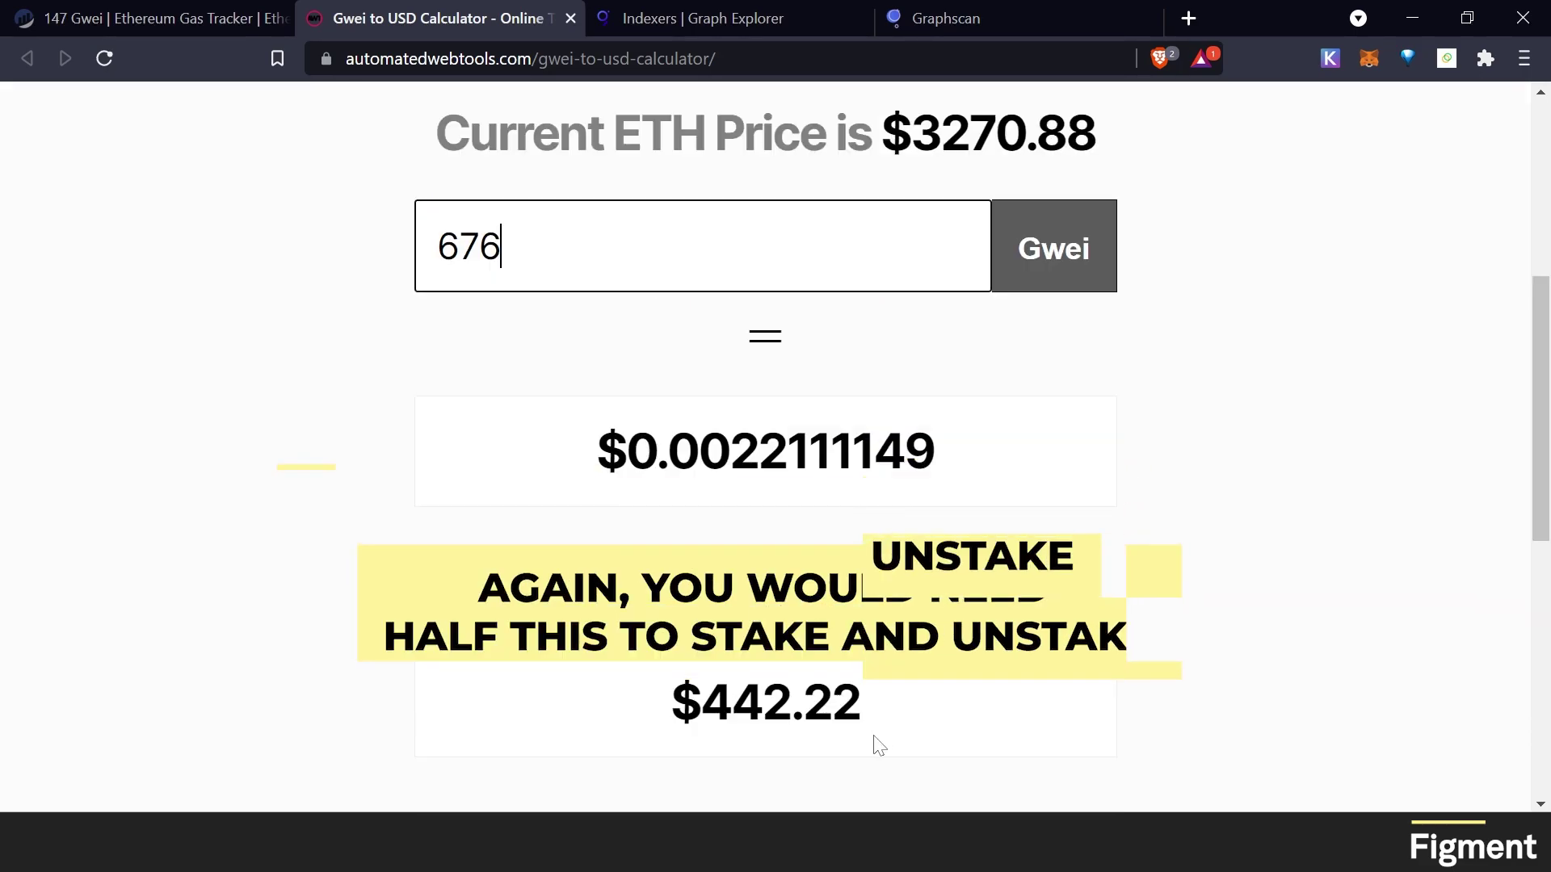
{"action": "left_click_drag", "start_coordinate": [937, 719], "coordinate": [587, 696]}
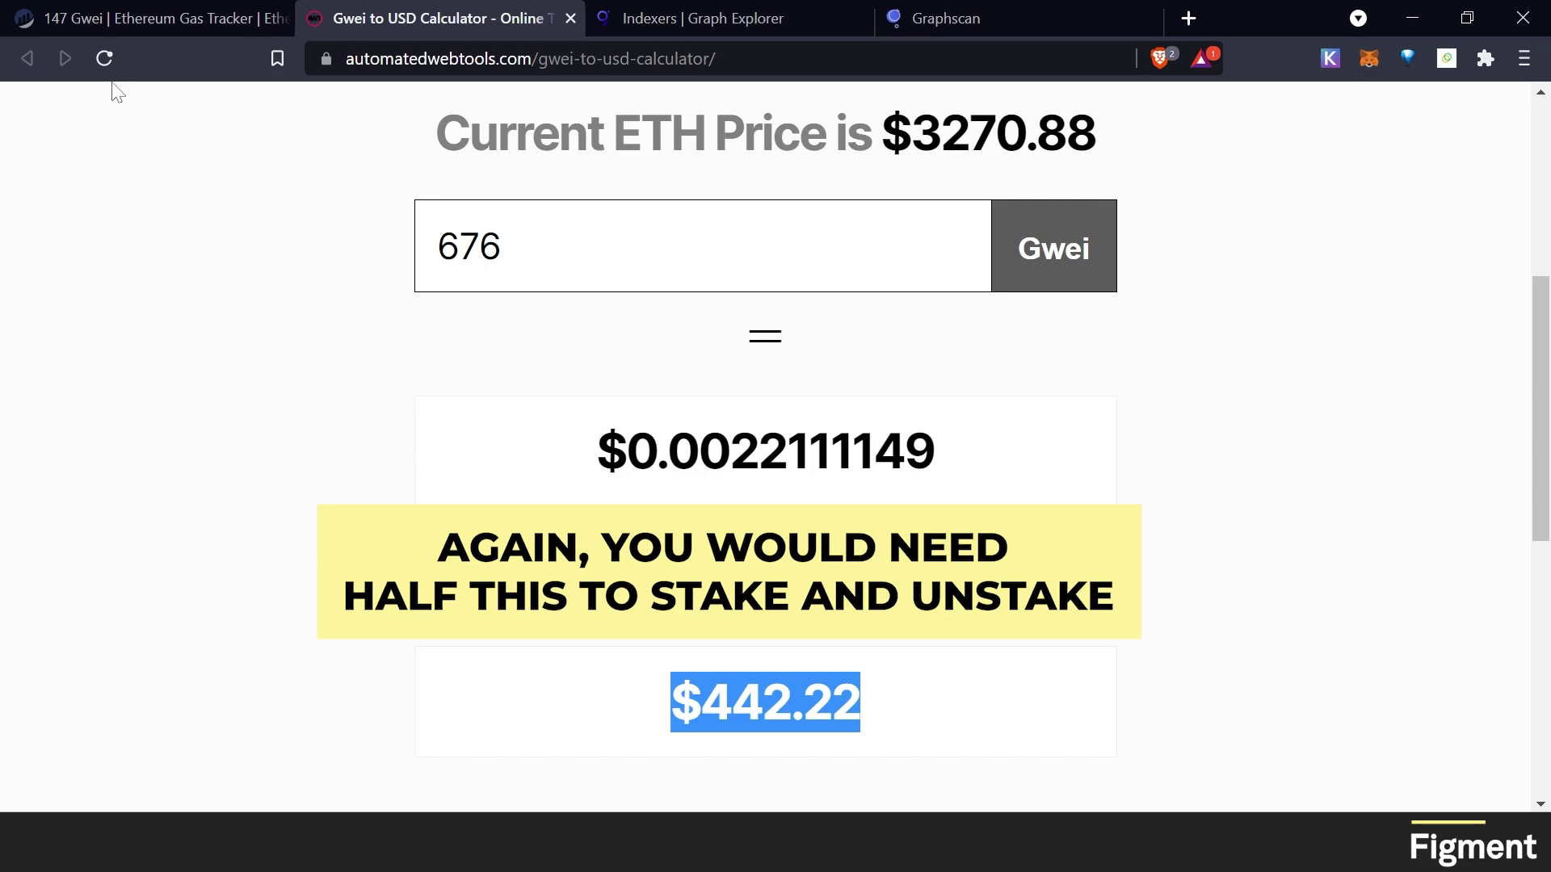
{"action": "left_click", "coordinate": [157, 21]}
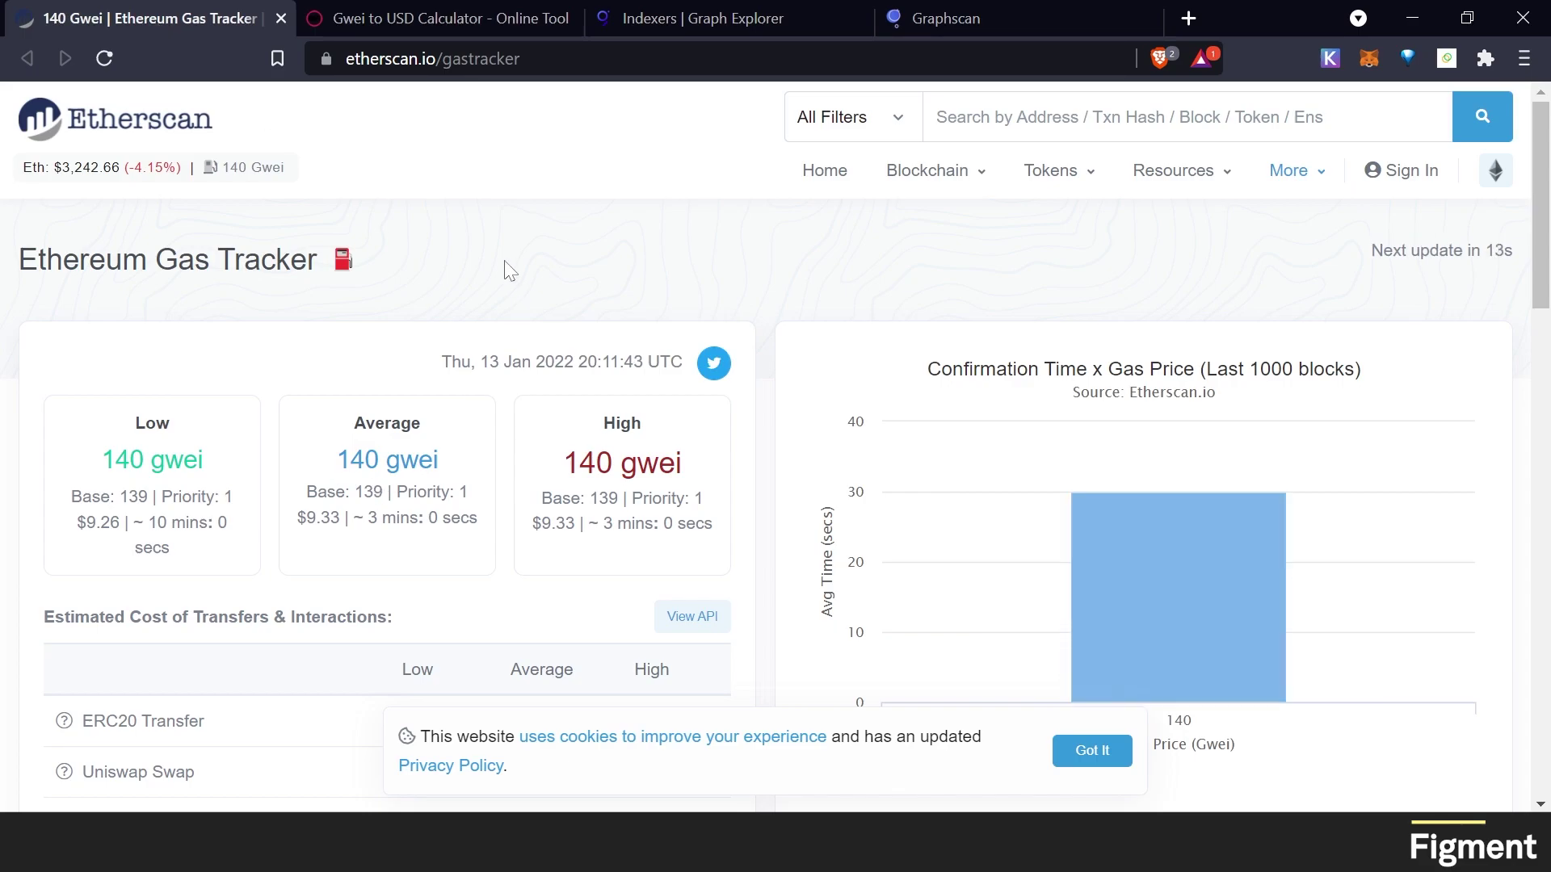
Bring back the Calculator showing 676, then return to the gas tracker page
{"action": "left_click", "coordinate": [347, 848]}
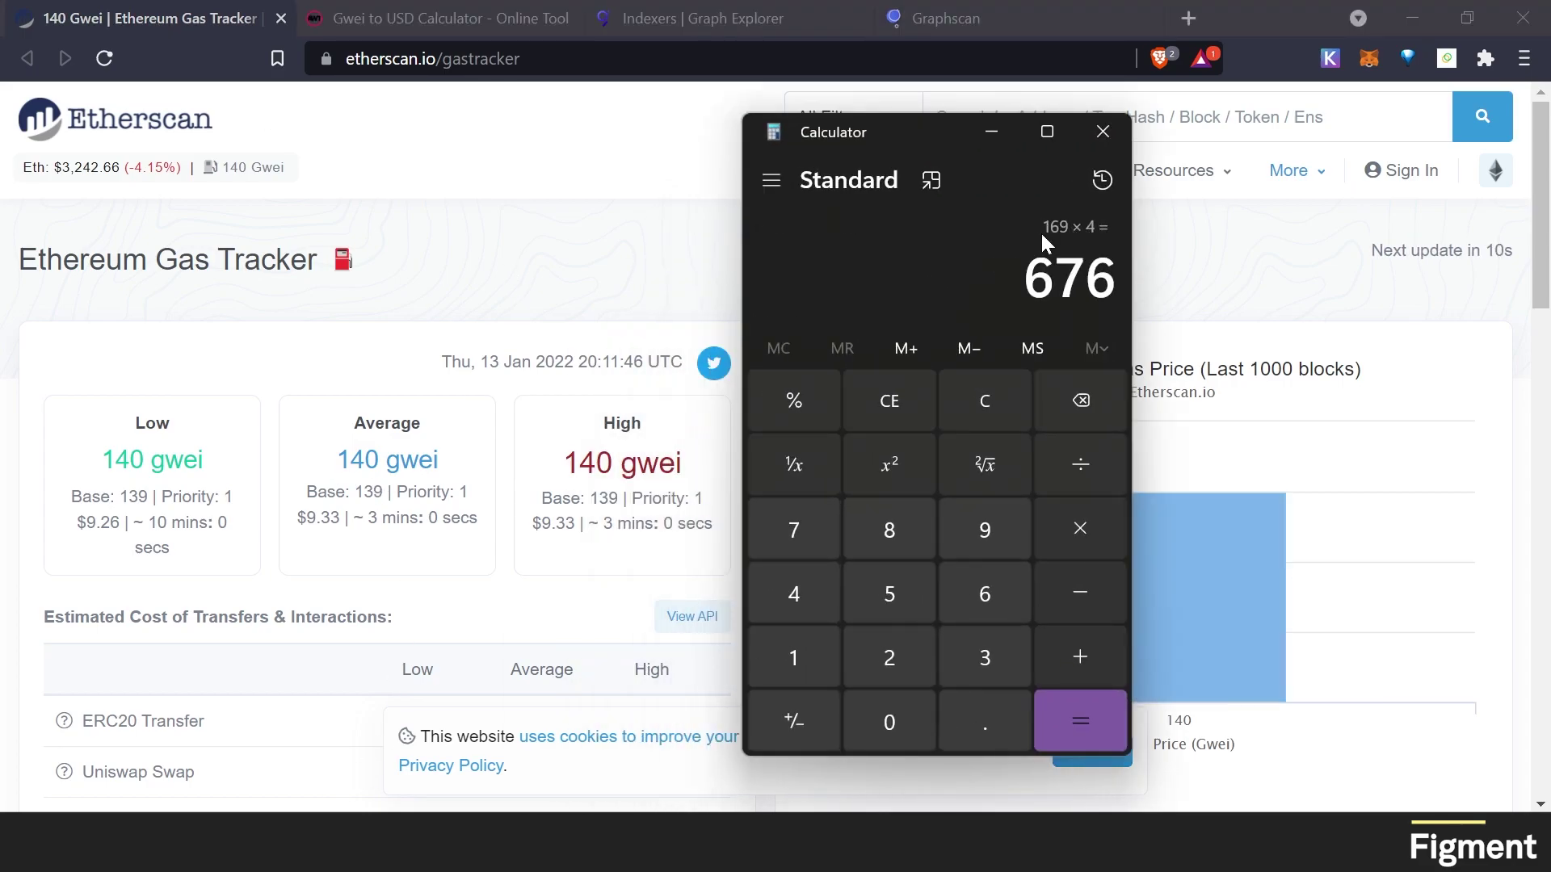
{"action": "left_click", "coordinate": [607, 244]}
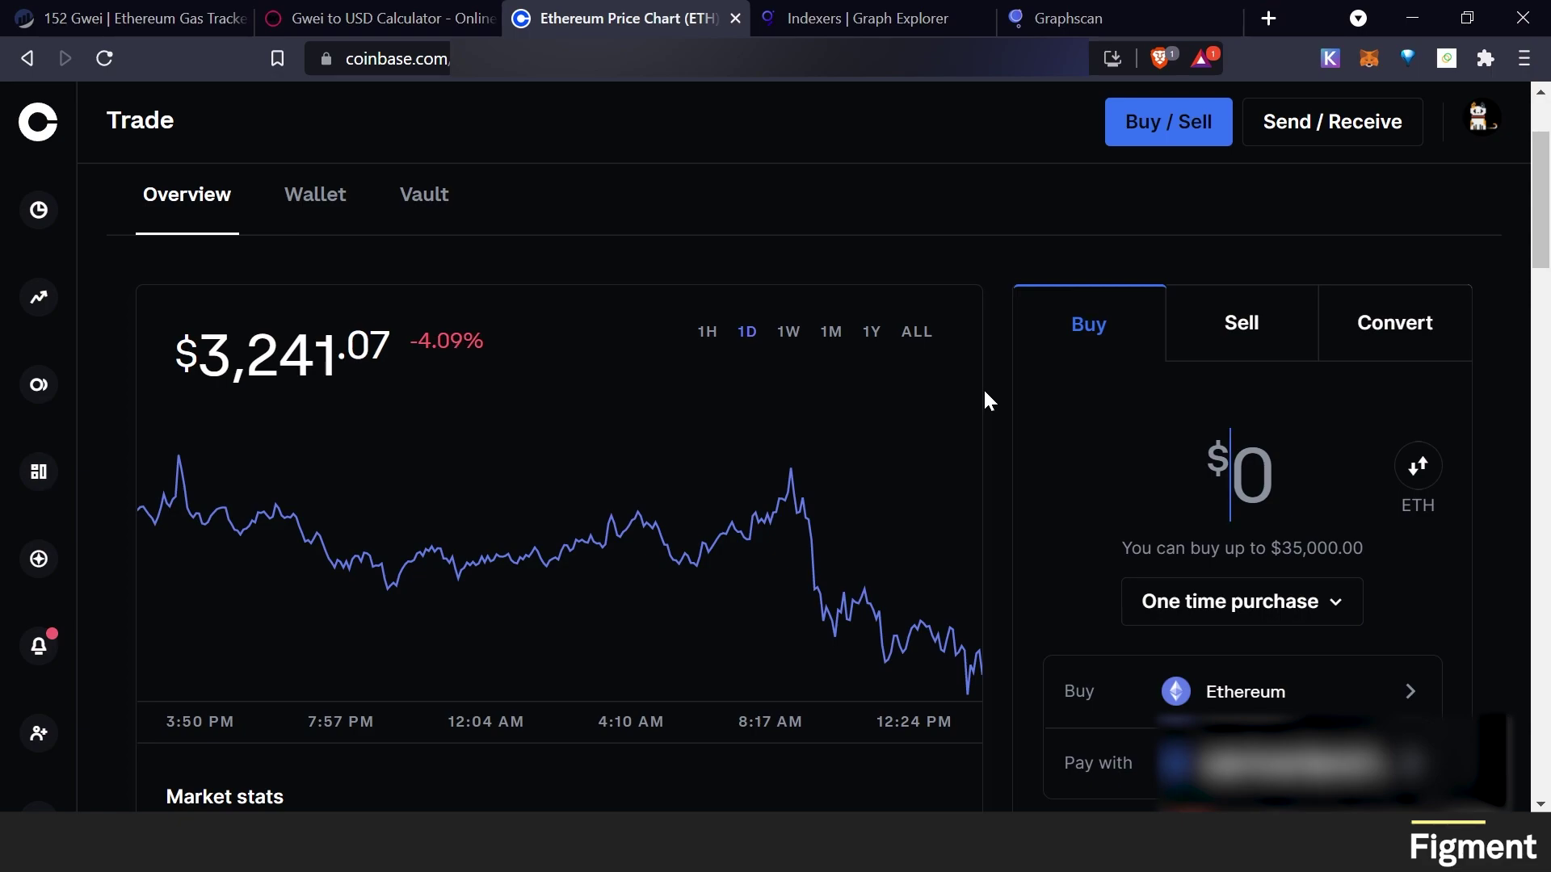
Enter $443, preview and confirm the Ethereum buy, then view the 0.13390452 ETH receipt
{"action": "type", "text": "443"}
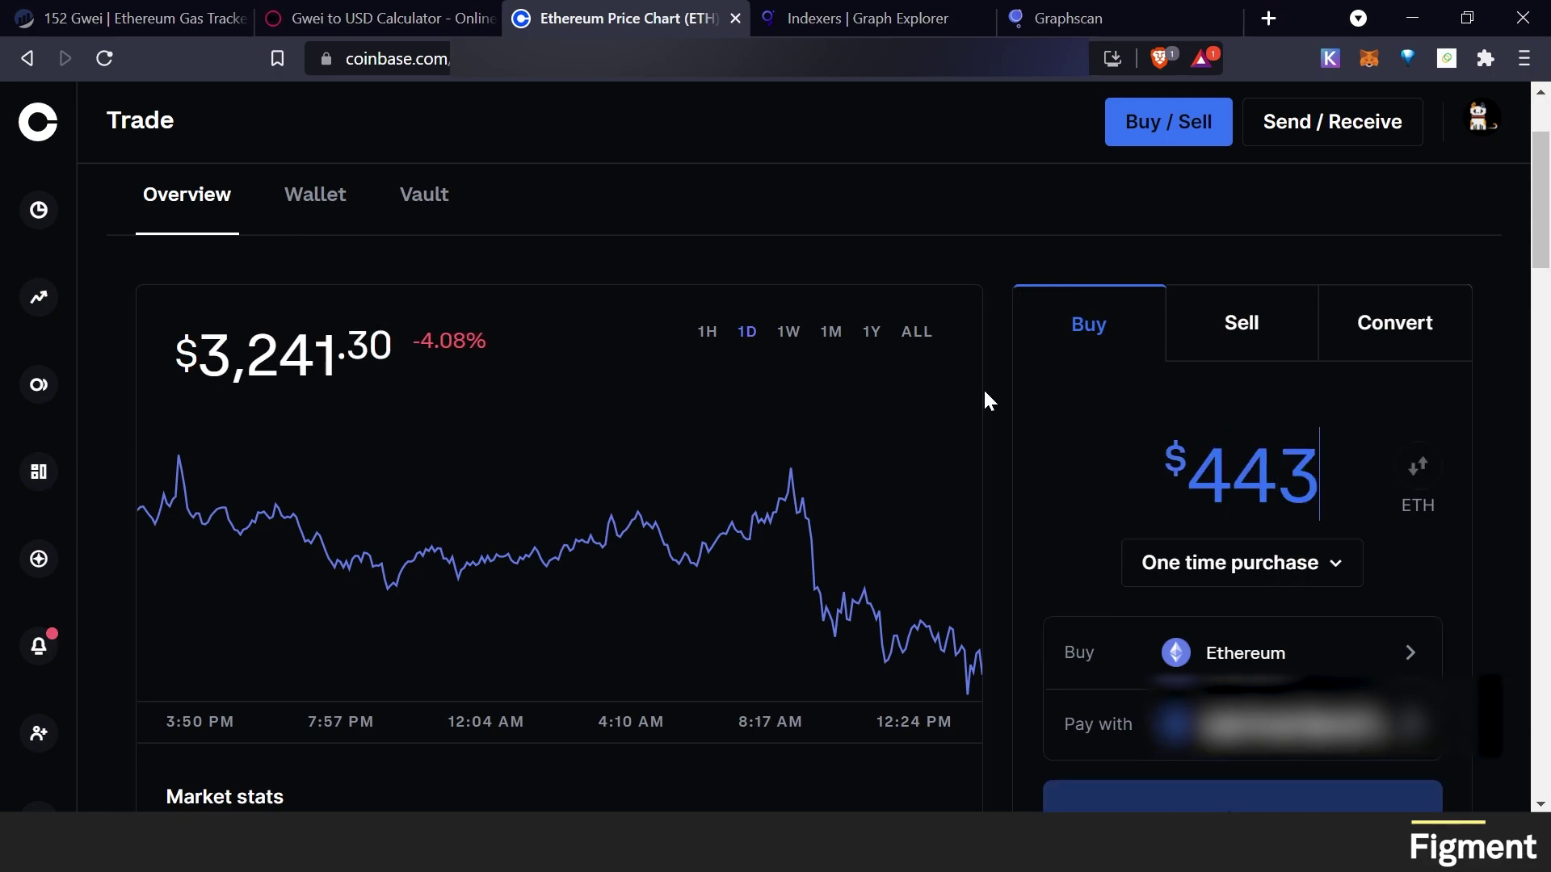
{"action": "scroll", "coordinate": [1258, 490], "scroll_direction": "down", "scroll_amount": 4}
{"action": "left_click", "coordinate": [1259, 489]}
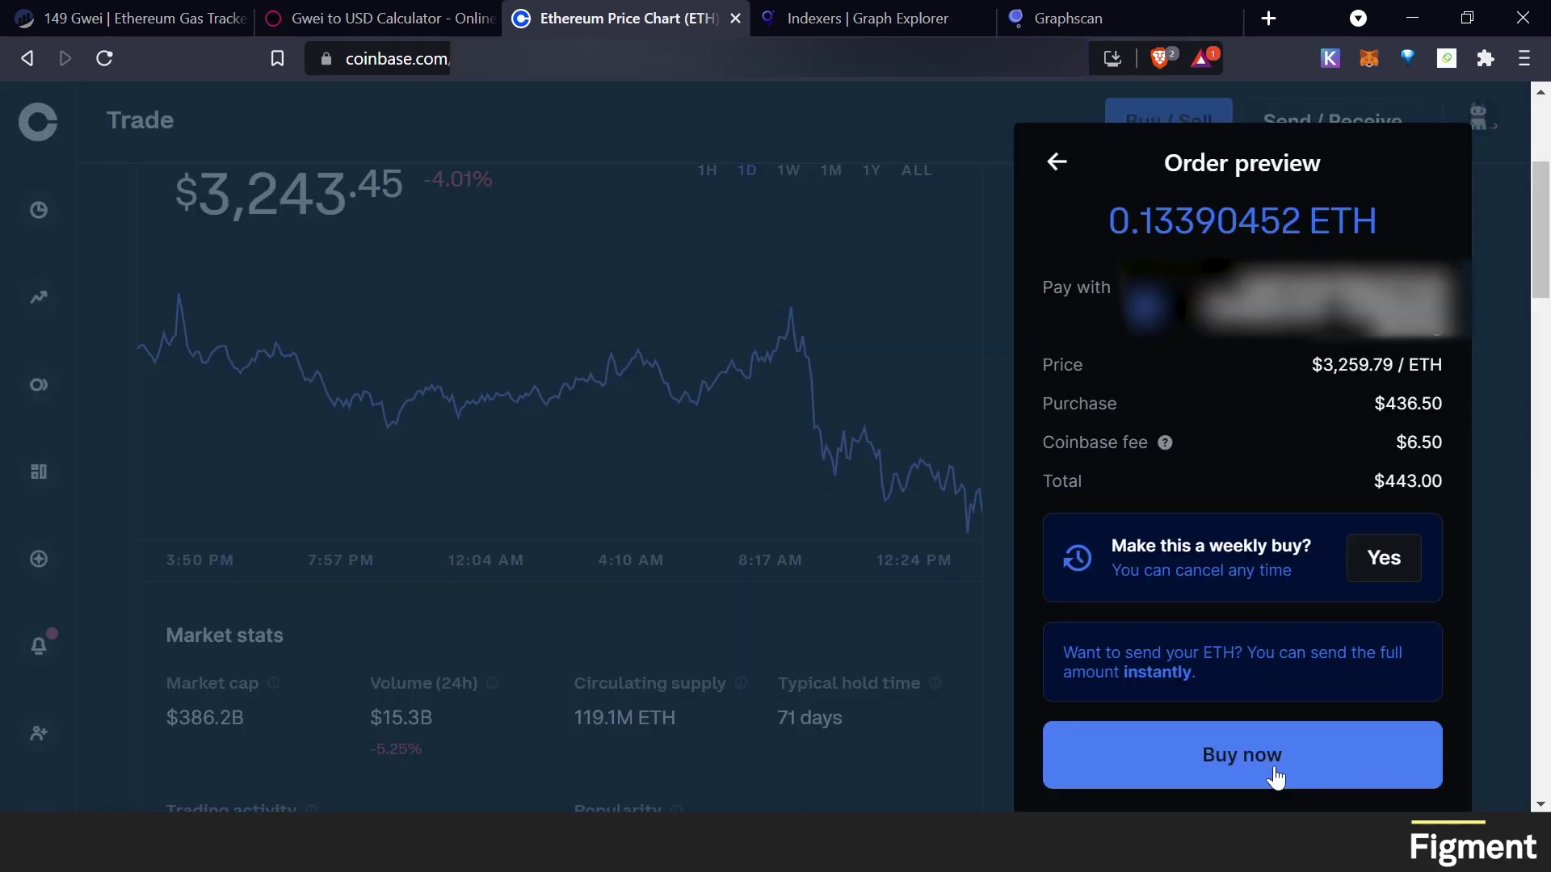
{"action": "left_click", "coordinate": [1276, 778]}
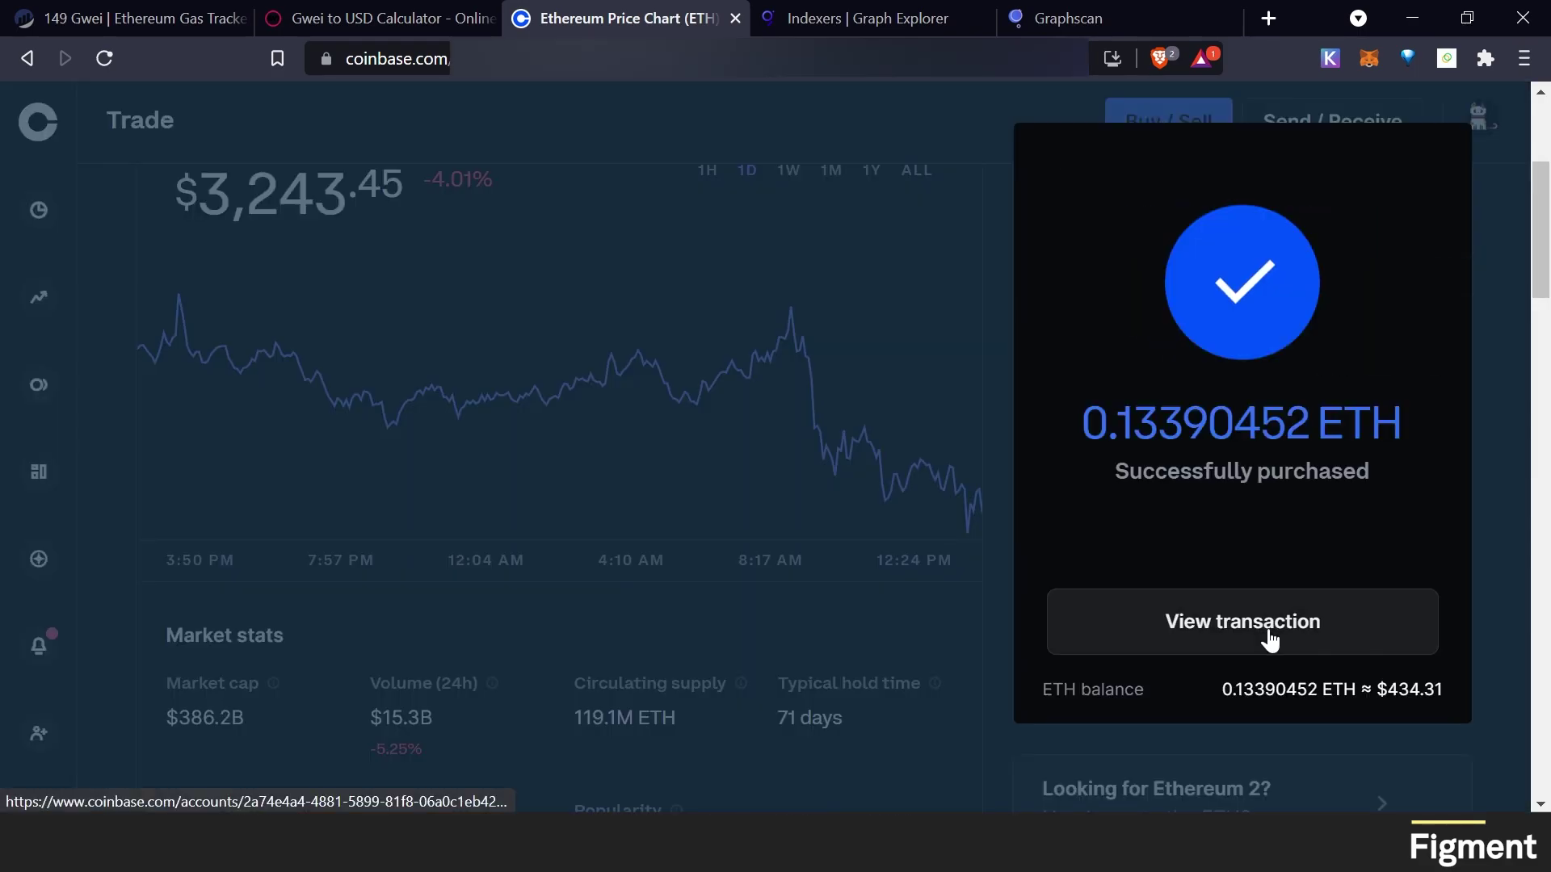
{"action": "left_click", "coordinate": [1269, 638]}
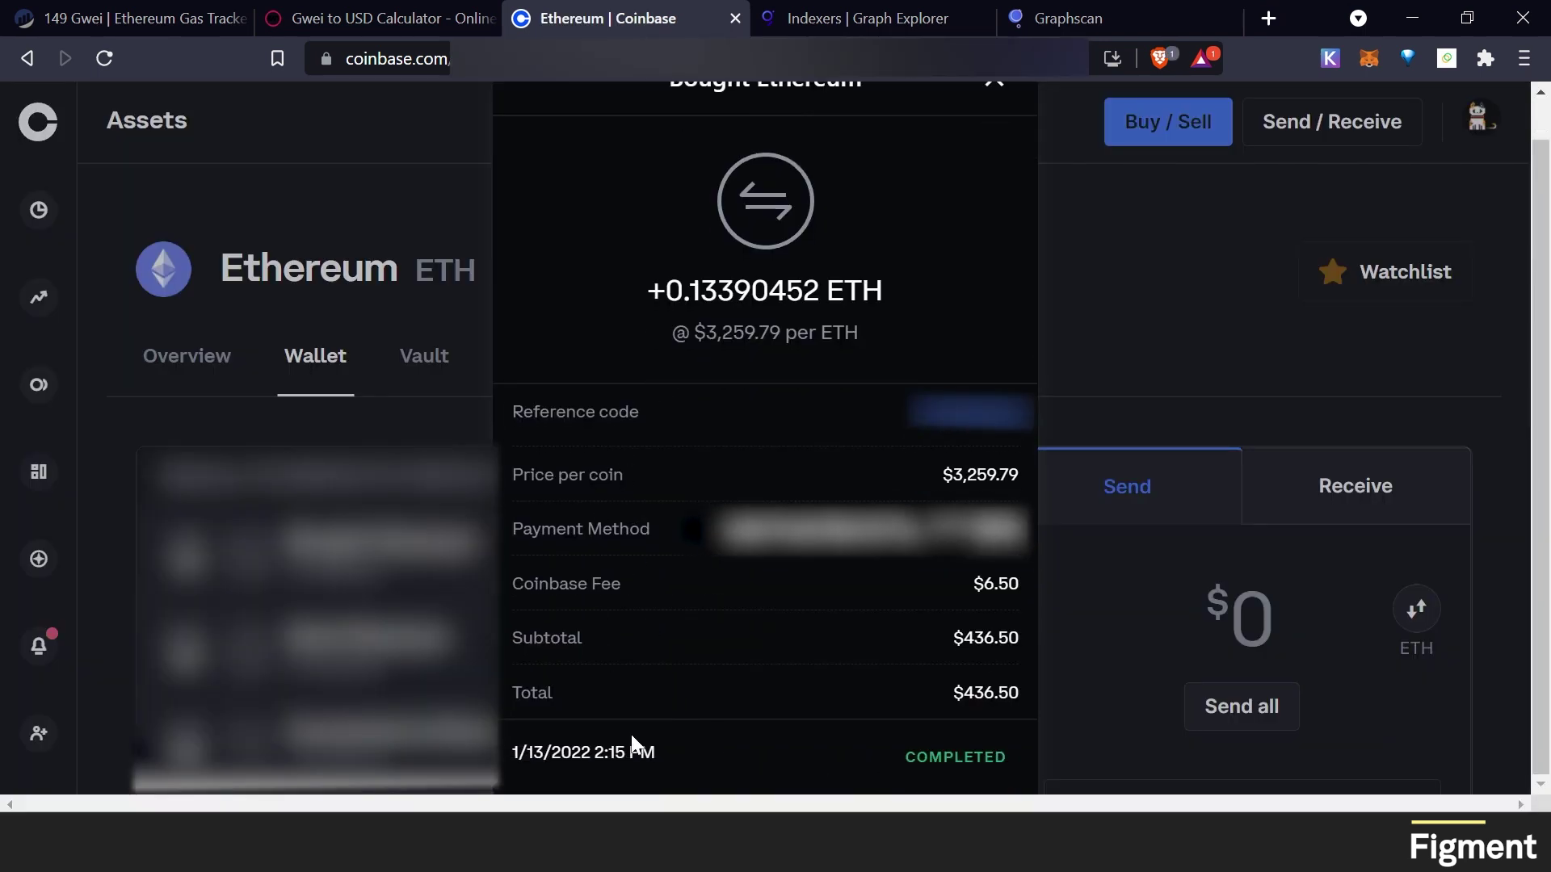
Set the Coinbase send amount to the full ETH balance and copy the MetaMask wallet address
{"action": "left_click", "coordinate": [1128, 362]}
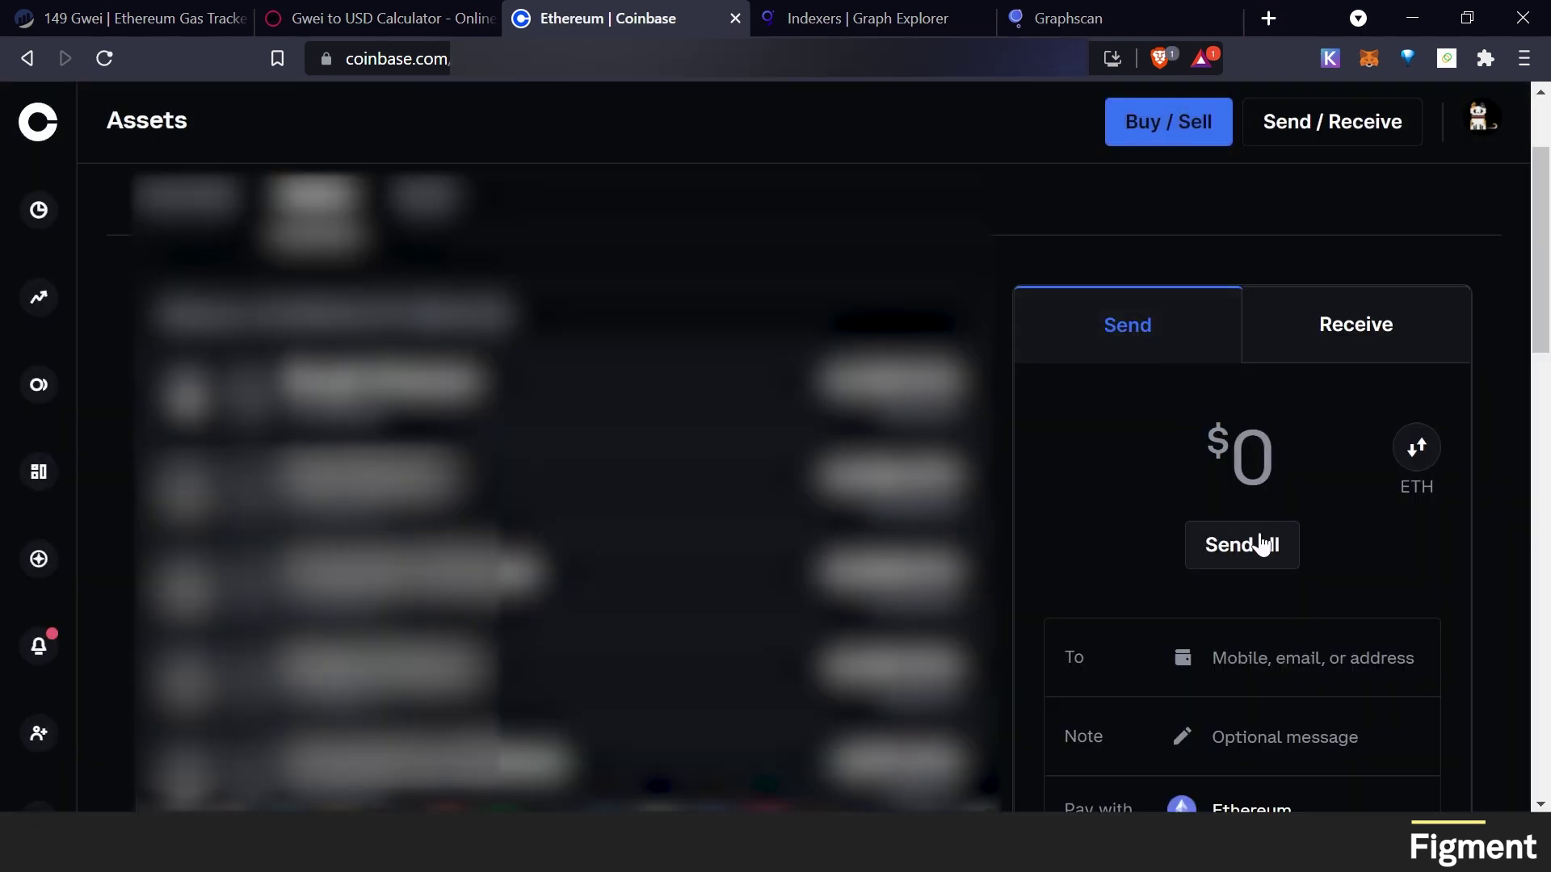
{"action": "left_click", "coordinate": [1256, 545]}
{"action": "scroll", "coordinate": [1100, 505], "scroll_direction": "down", "scroll_amount": 2}
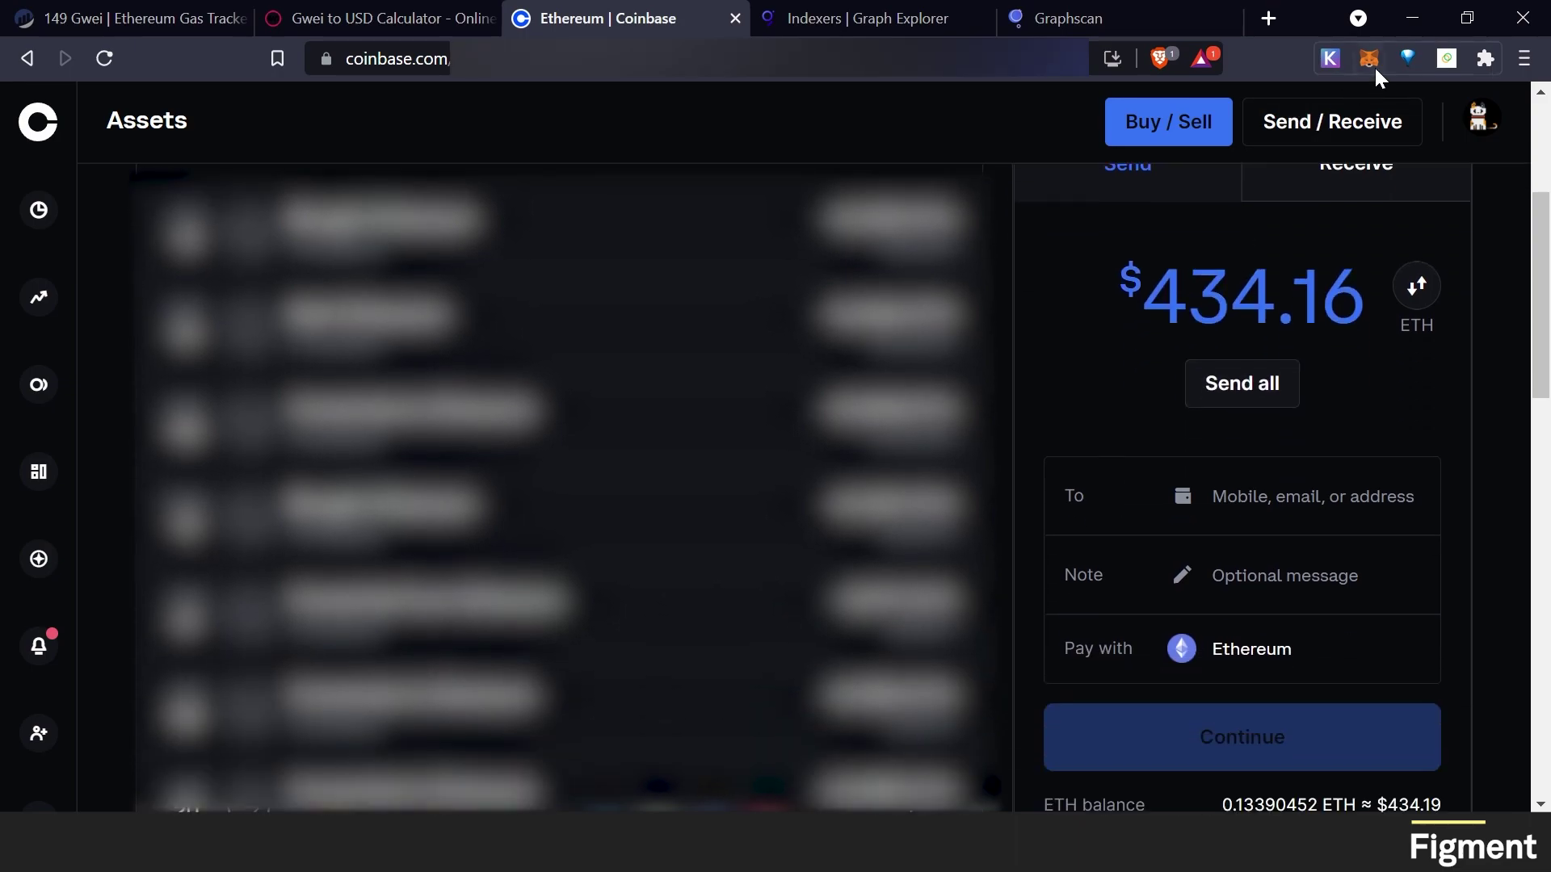
{"action": "left_click", "coordinate": [1368, 57]}
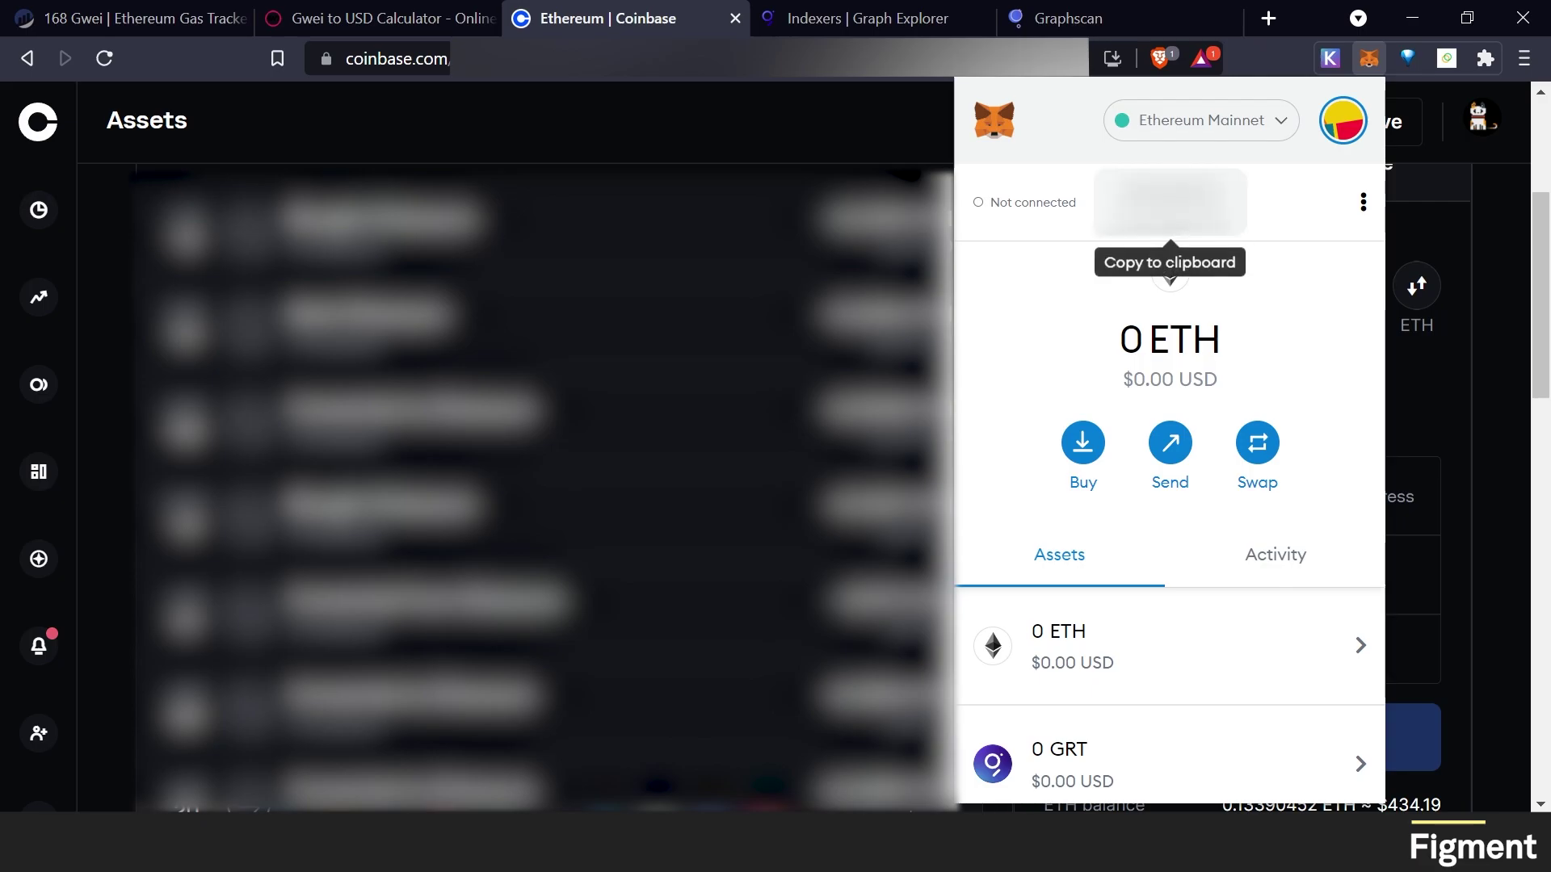
{"action": "left_click", "coordinate": [1170, 202]}
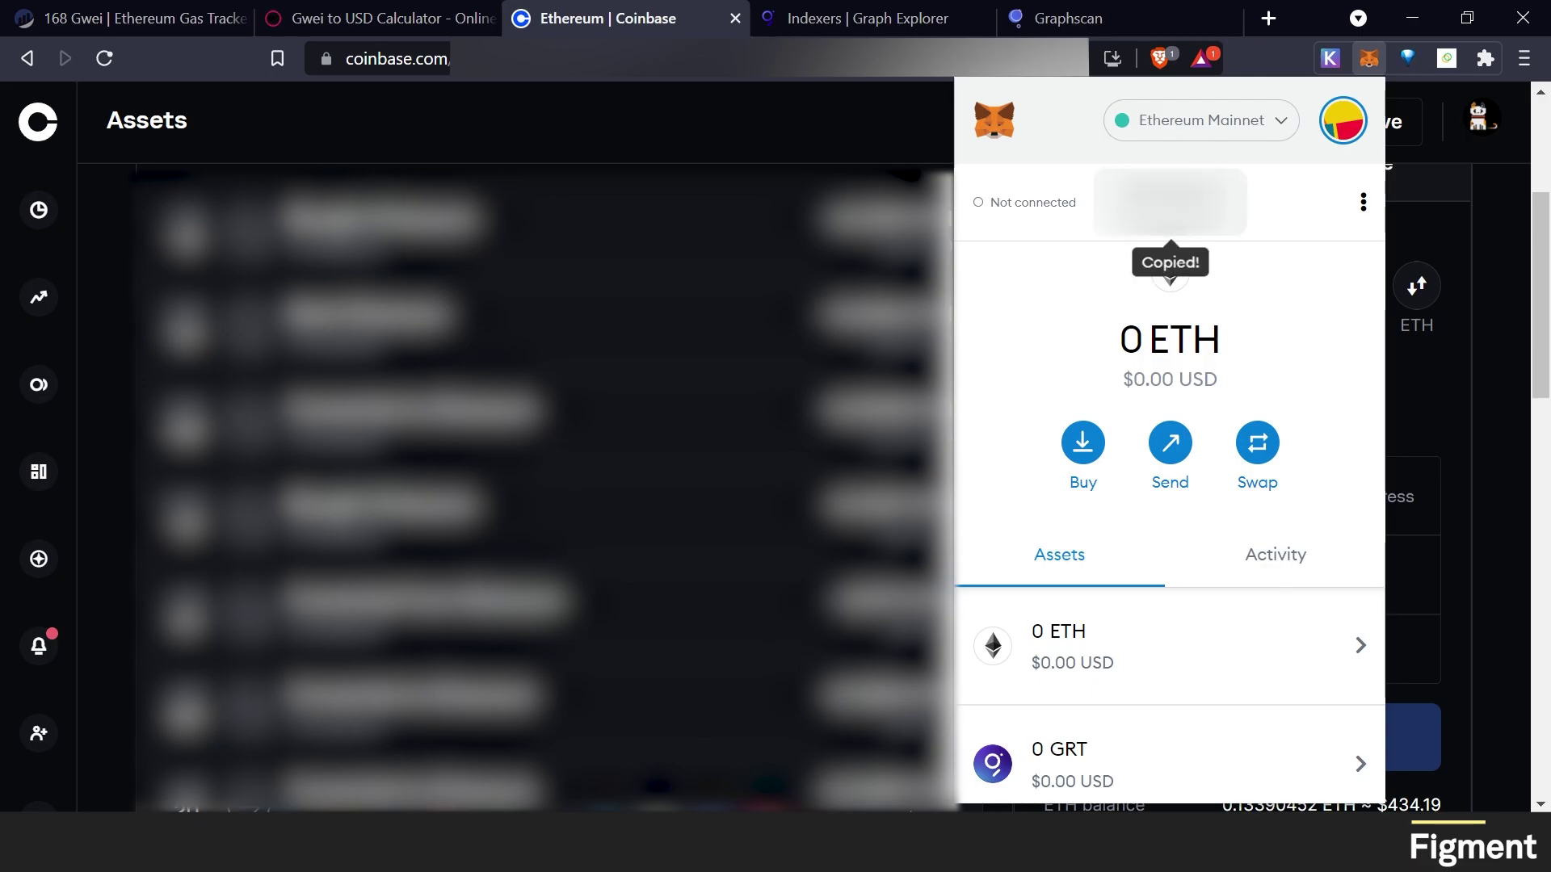
{"action": "left_click", "coordinate": [1426, 609]}
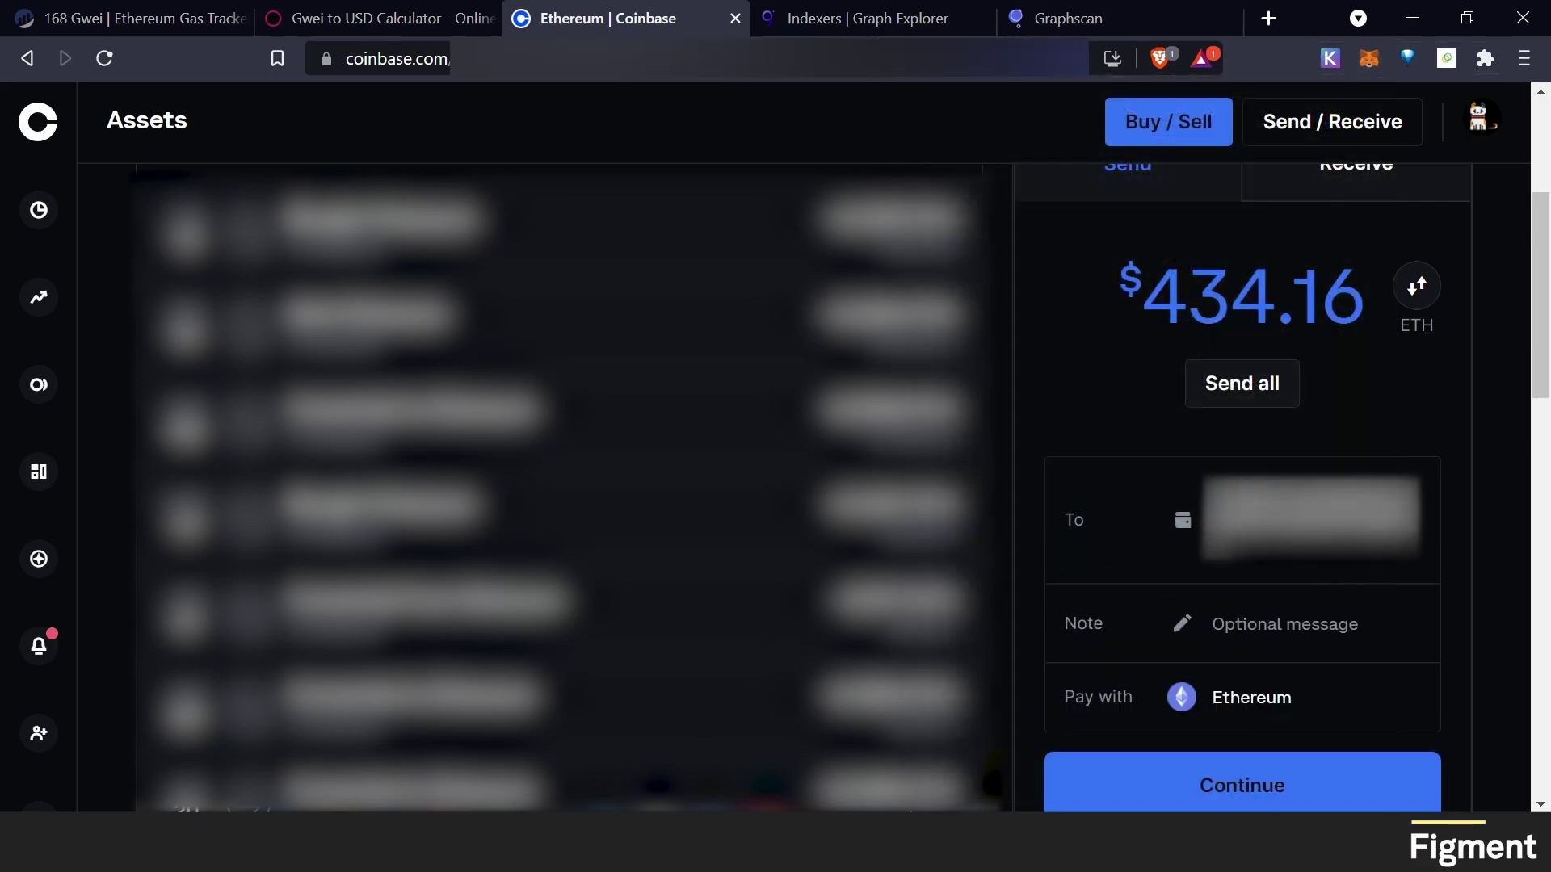
Paste the MetaMask address as recipient and send, confirming the wallet now holds 0.1305 ETH
{"action": "left_click", "coordinate": [1406, 556]}
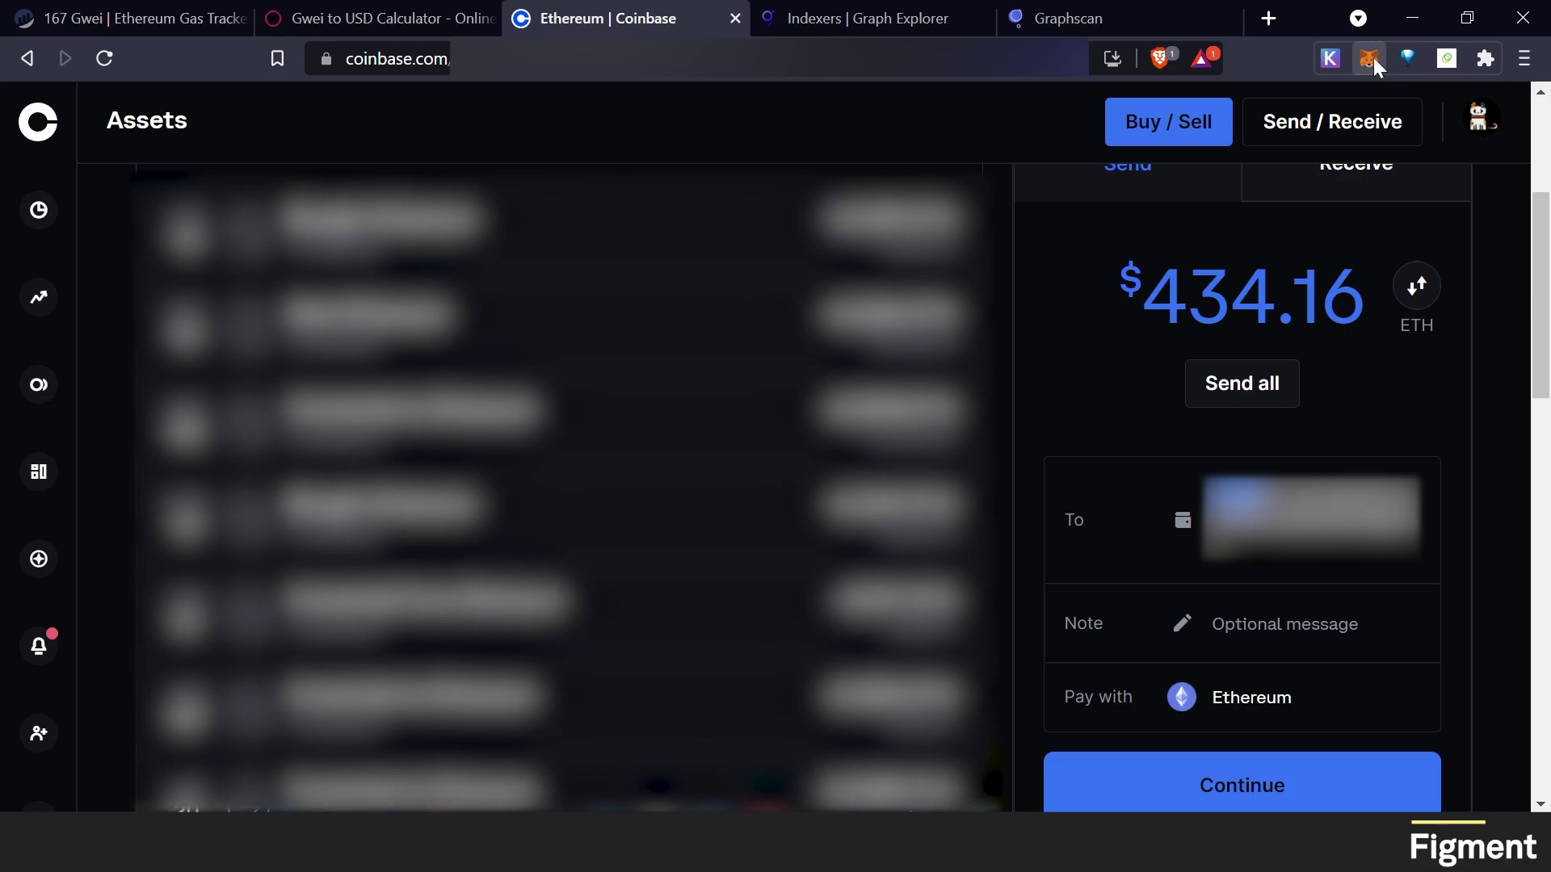
{"action": "scroll", "coordinate": [1266, 475], "scroll_direction": "down", "scroll_amount": 3}
{"action": "left_click", "coordinate": [1265, 475]}
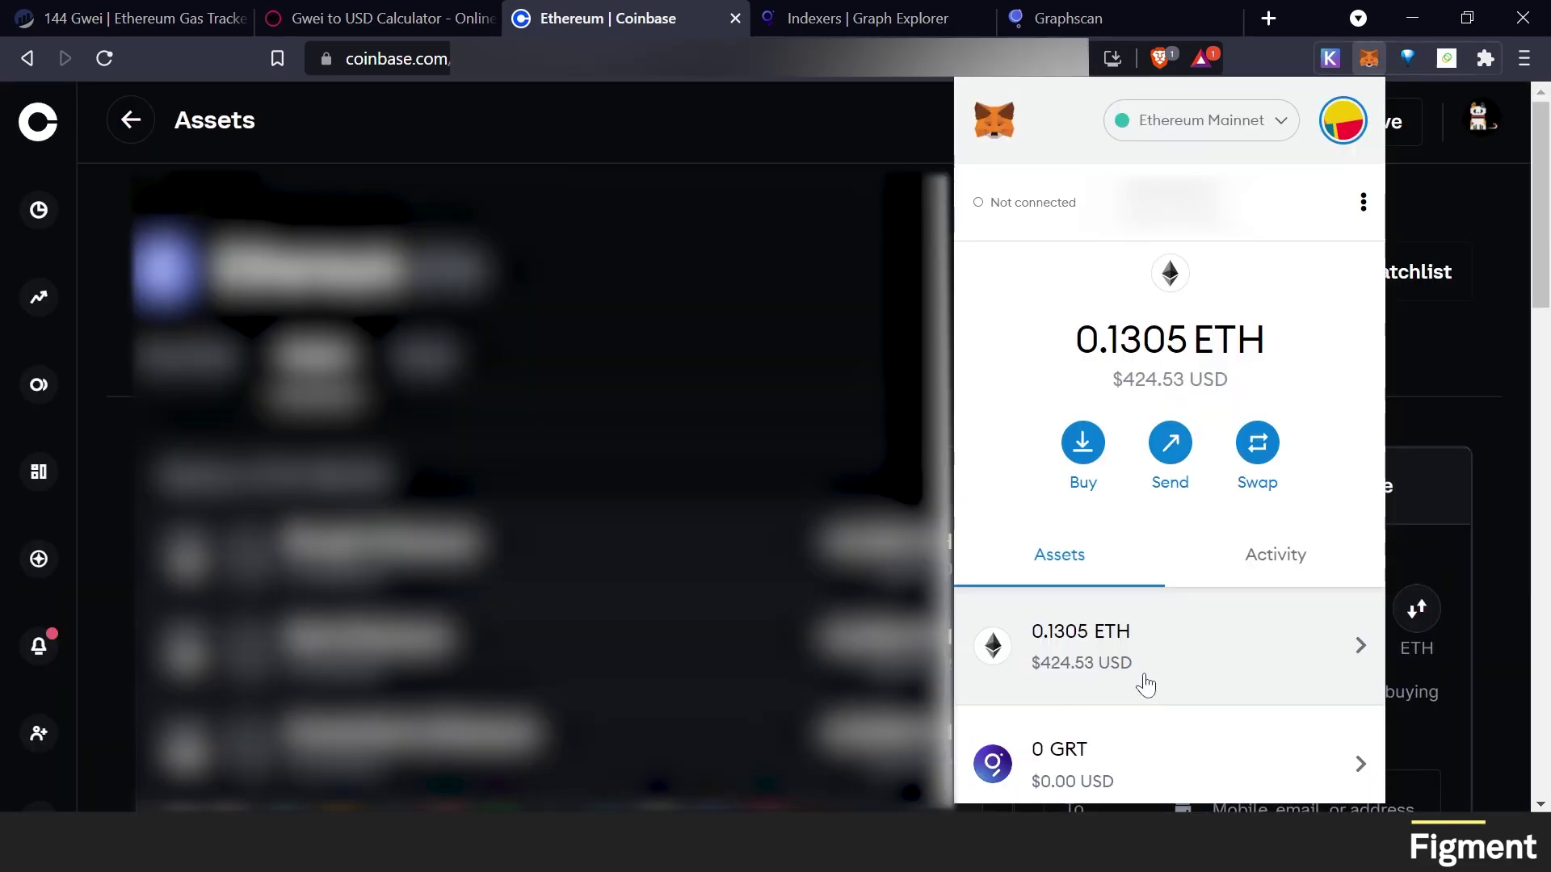
{"action": "left_click", "coordinate": [1177, 661]}
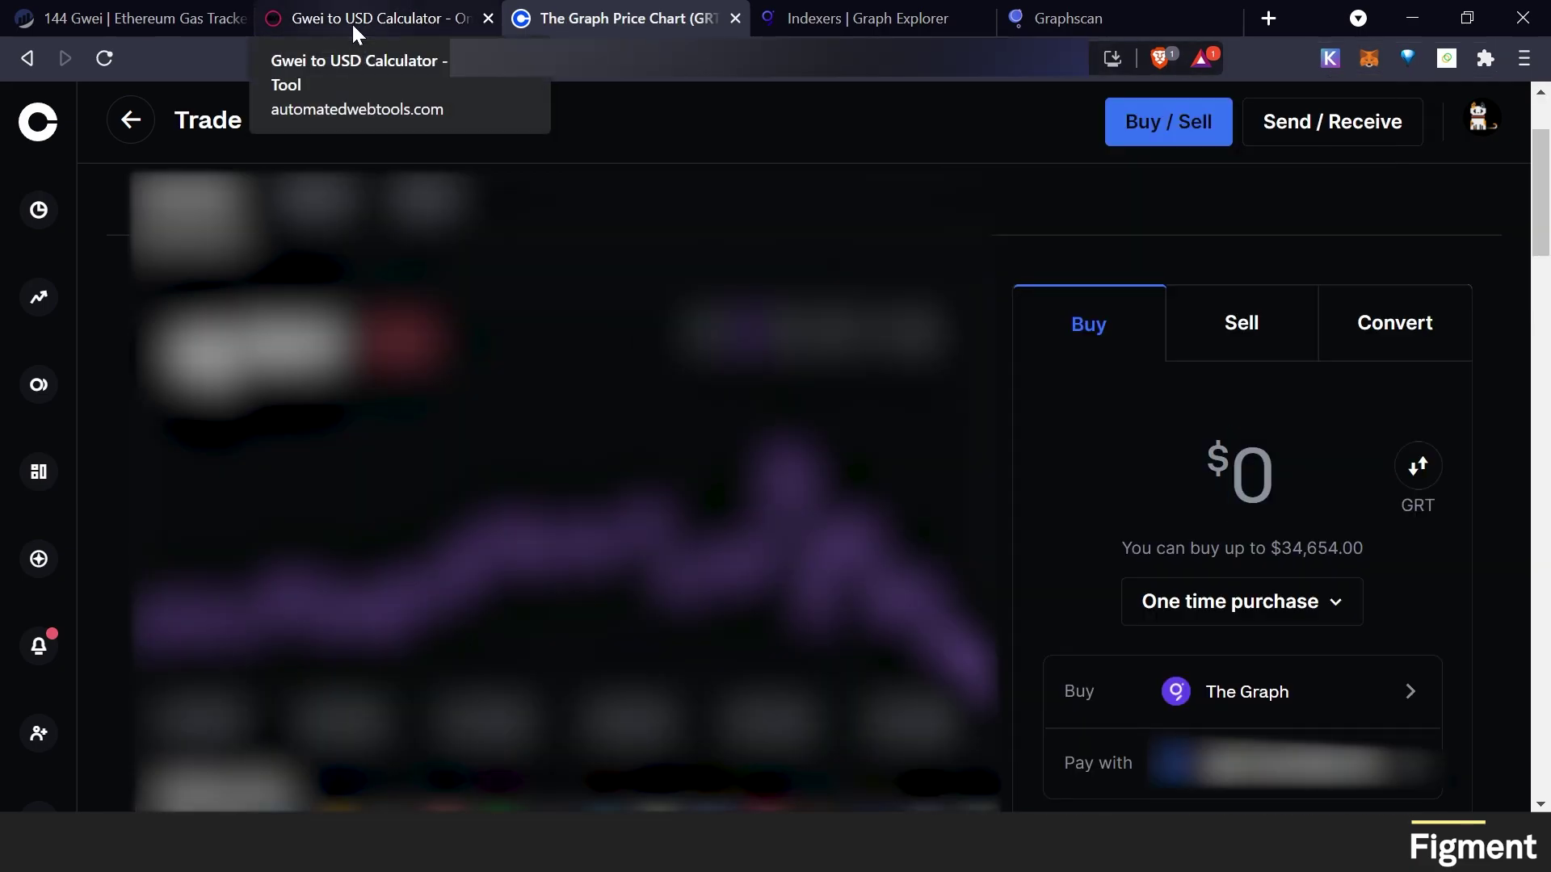
Save 2000 GRT as Graphscan's potential delegation to estimate figment-prime-2's 0.5 GRT daily rewards
{"action": "left_click", "coordinate": [1098, 21]}
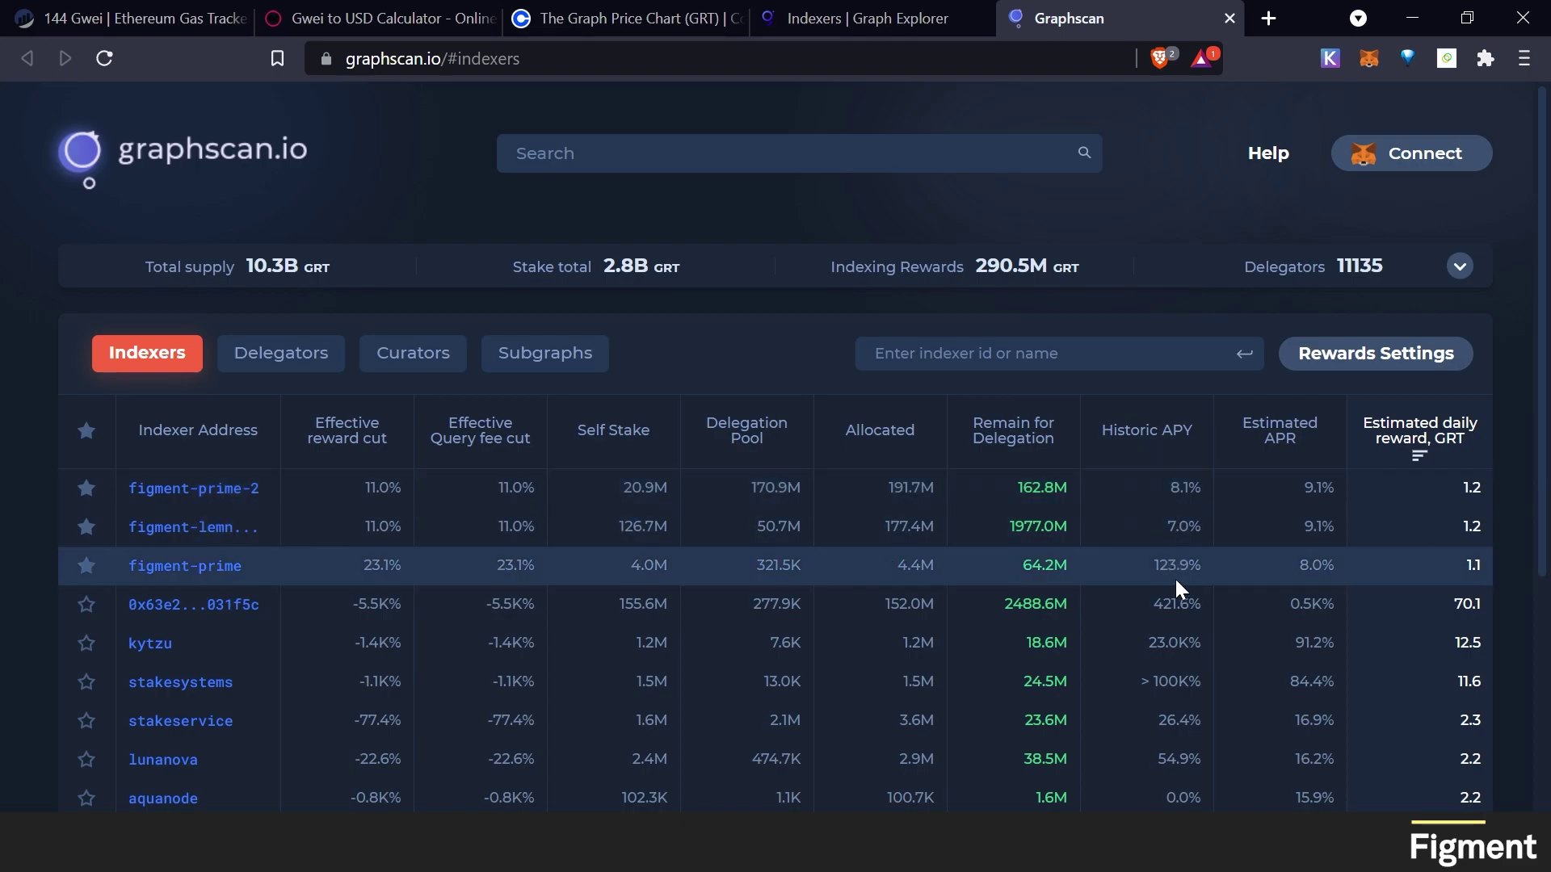
{"action": "left_click", "coordinate": [1422, 362]}
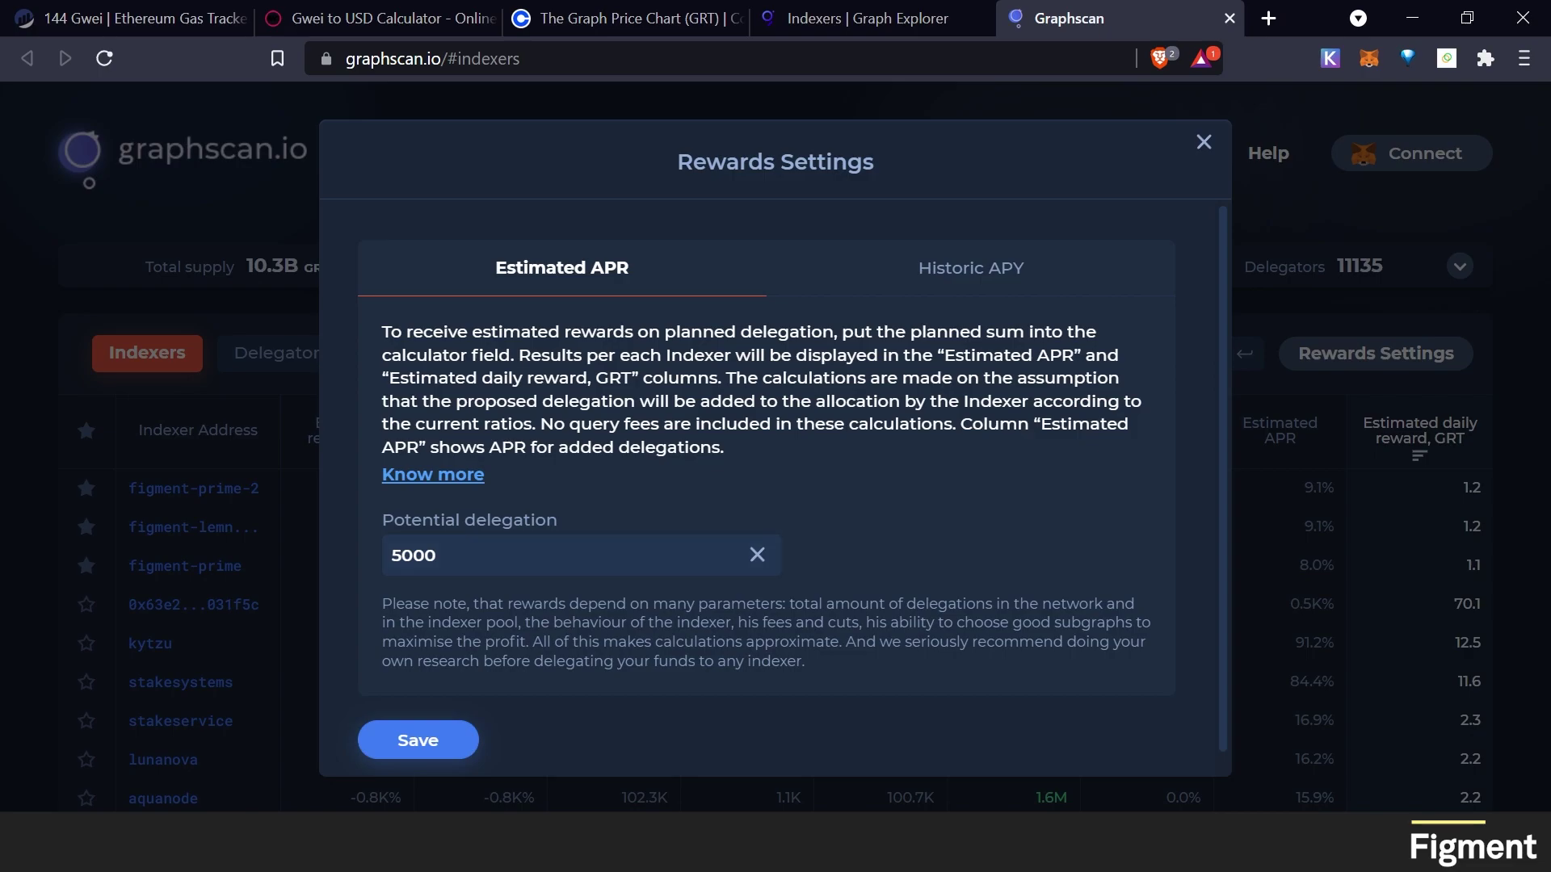
{"action": "left_click", "coordinate": [1475, 476]}
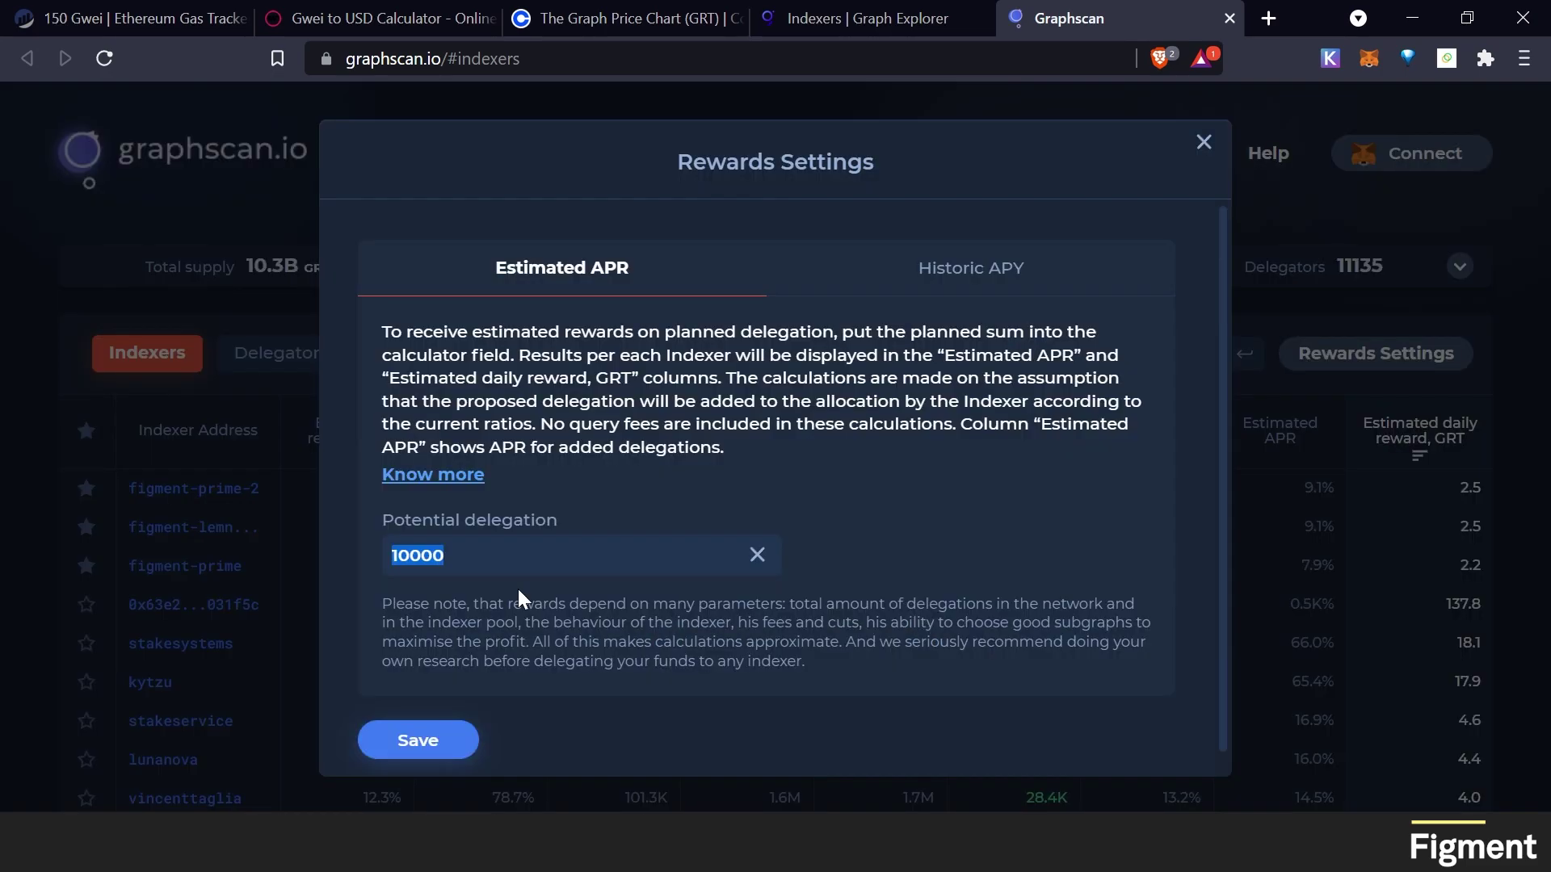
{"action": "type", "text": "2000"}
{"action": "left_click", "coordinate": [429, 745]}
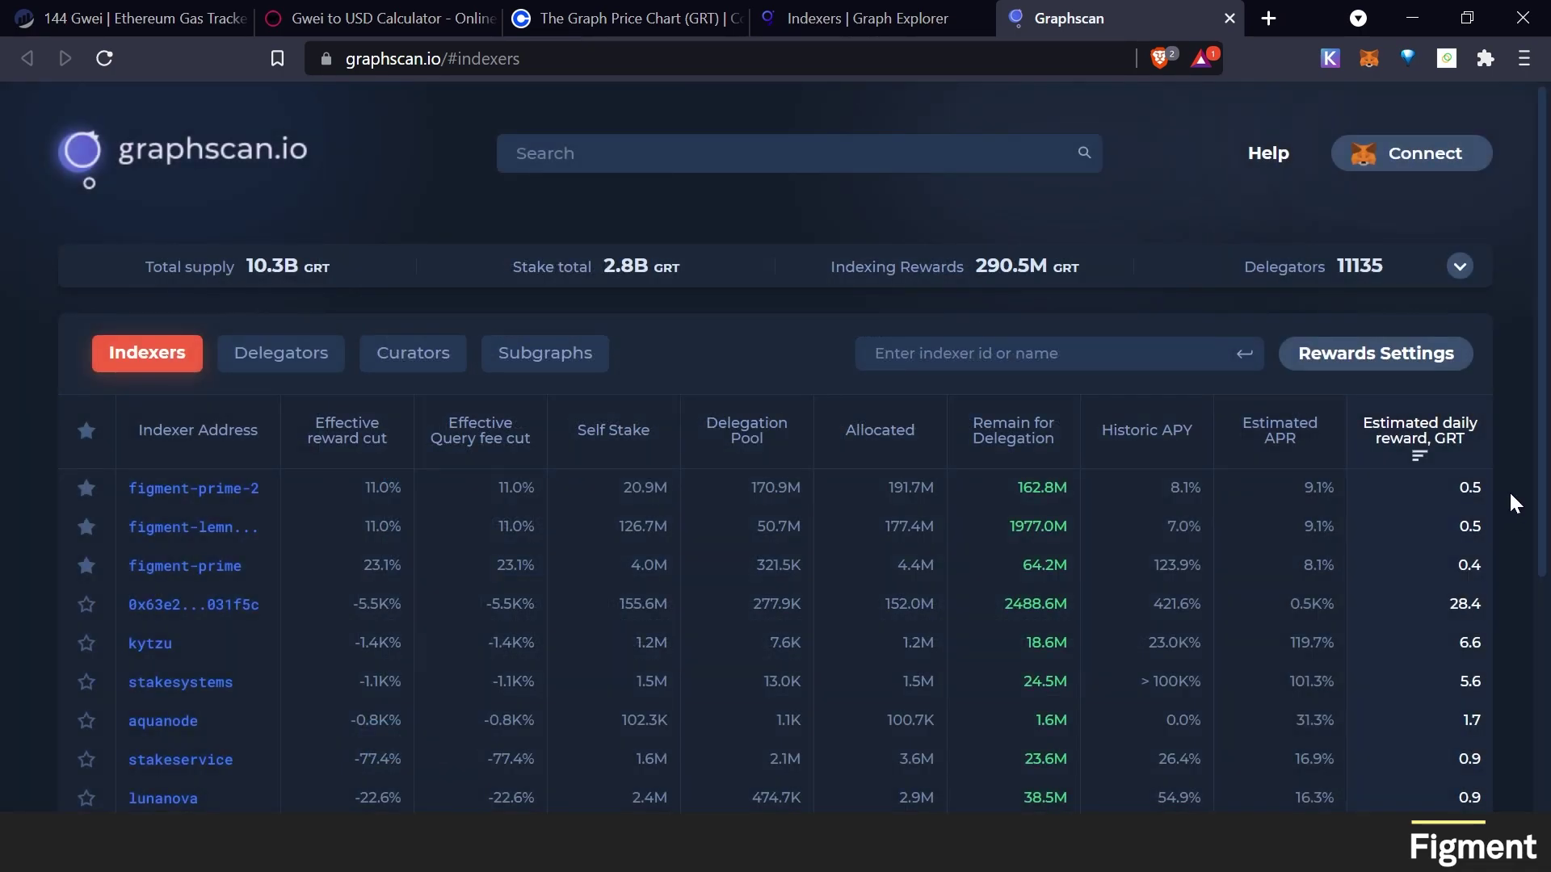
Buy 945 GRT on Coinbase and close the purchase receipt
{"action": "key", "text": "ctrl+3"}
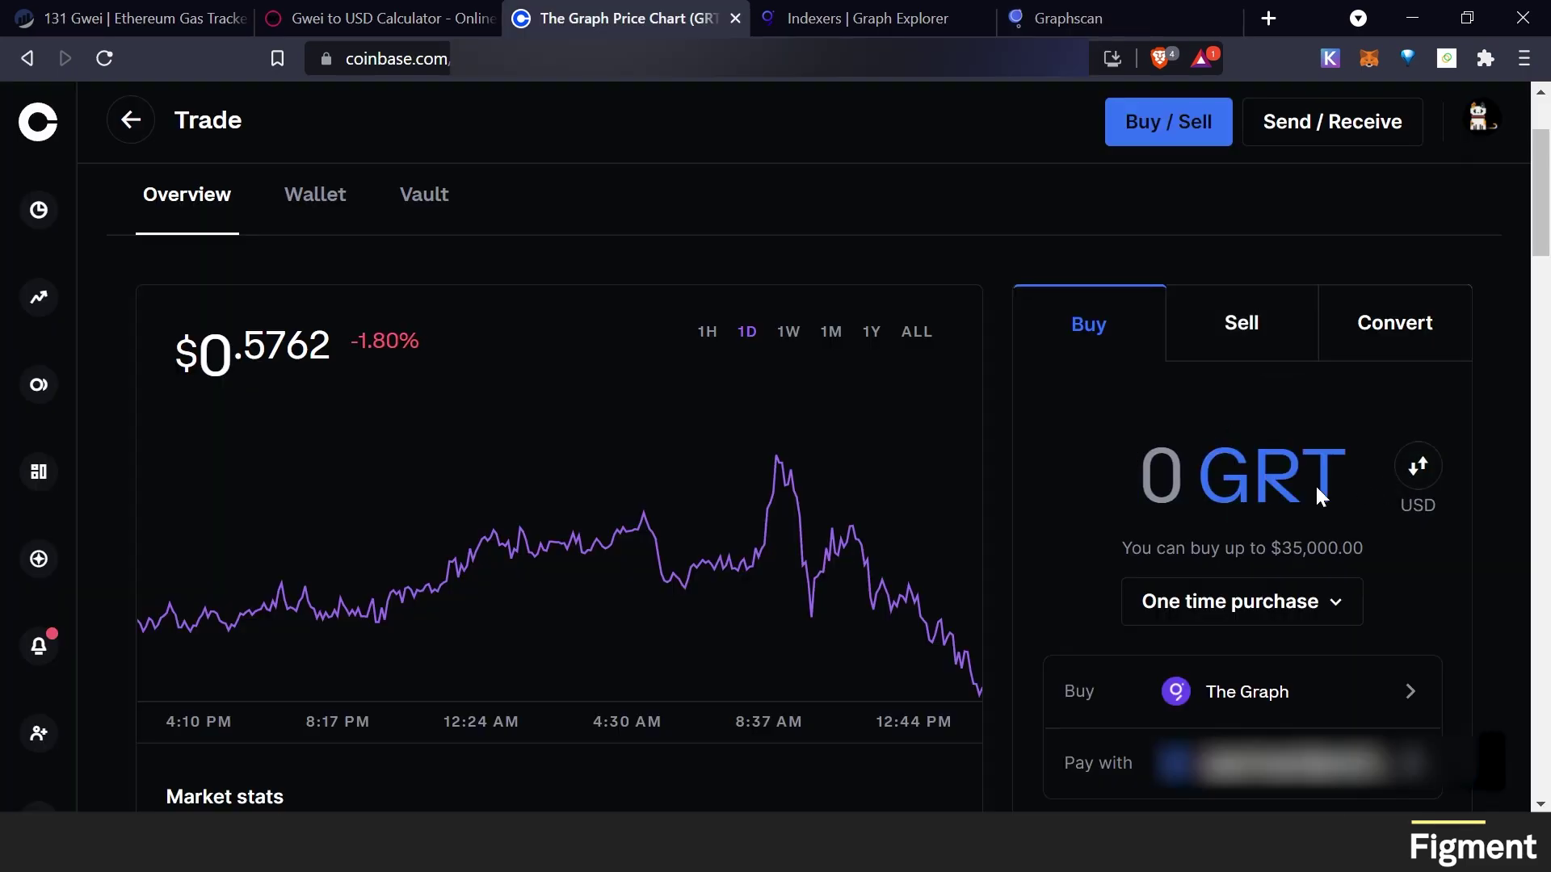
{"action": "type", "text": "945"}
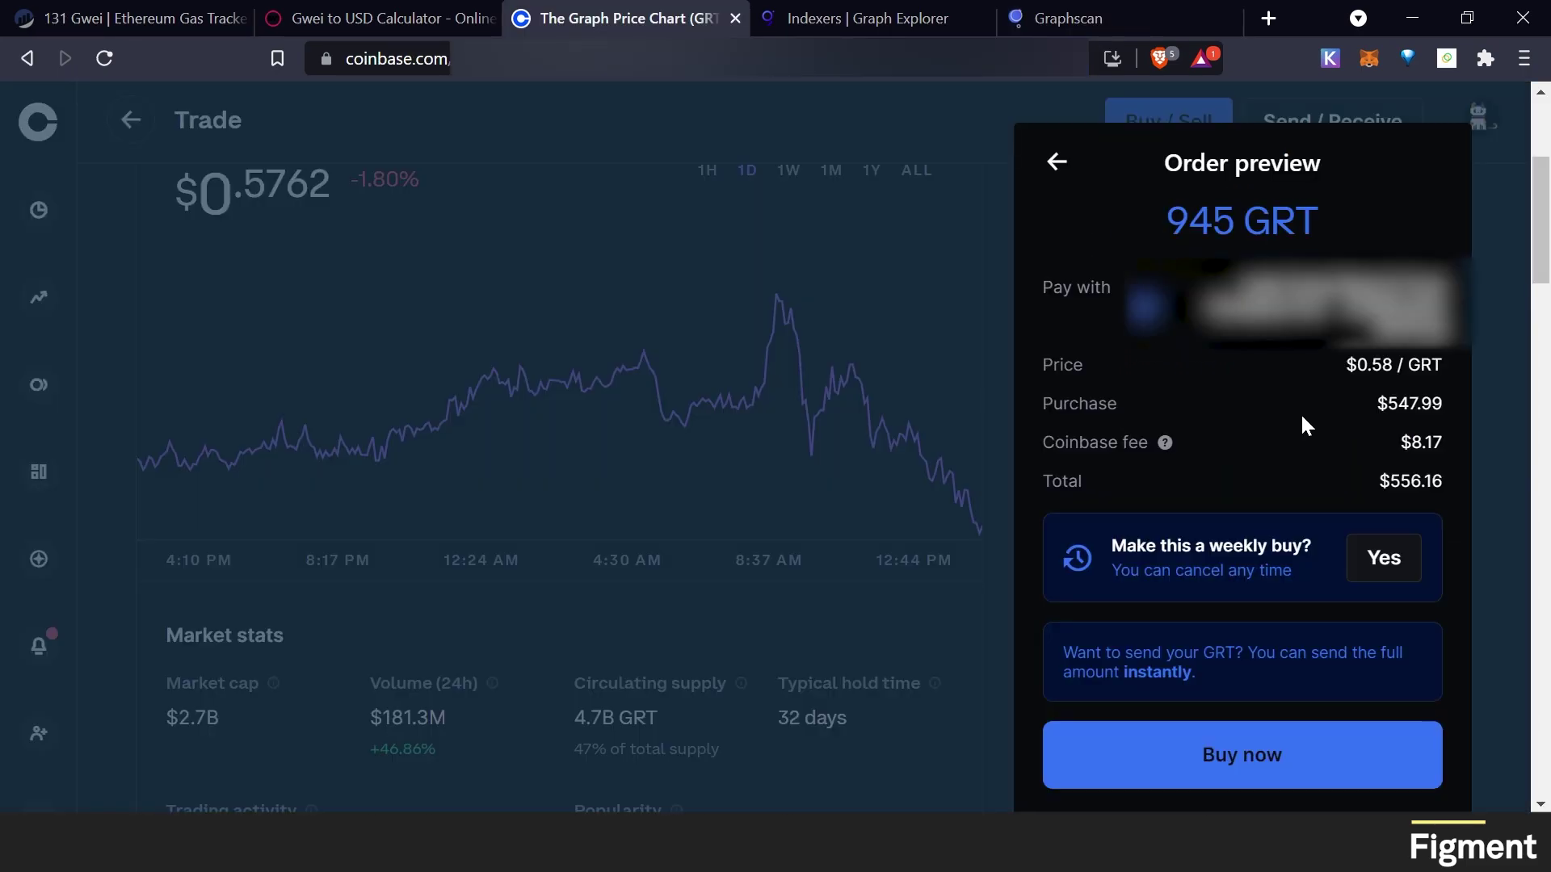
{"action": "left_click", "coordinate": [1263, 765]}
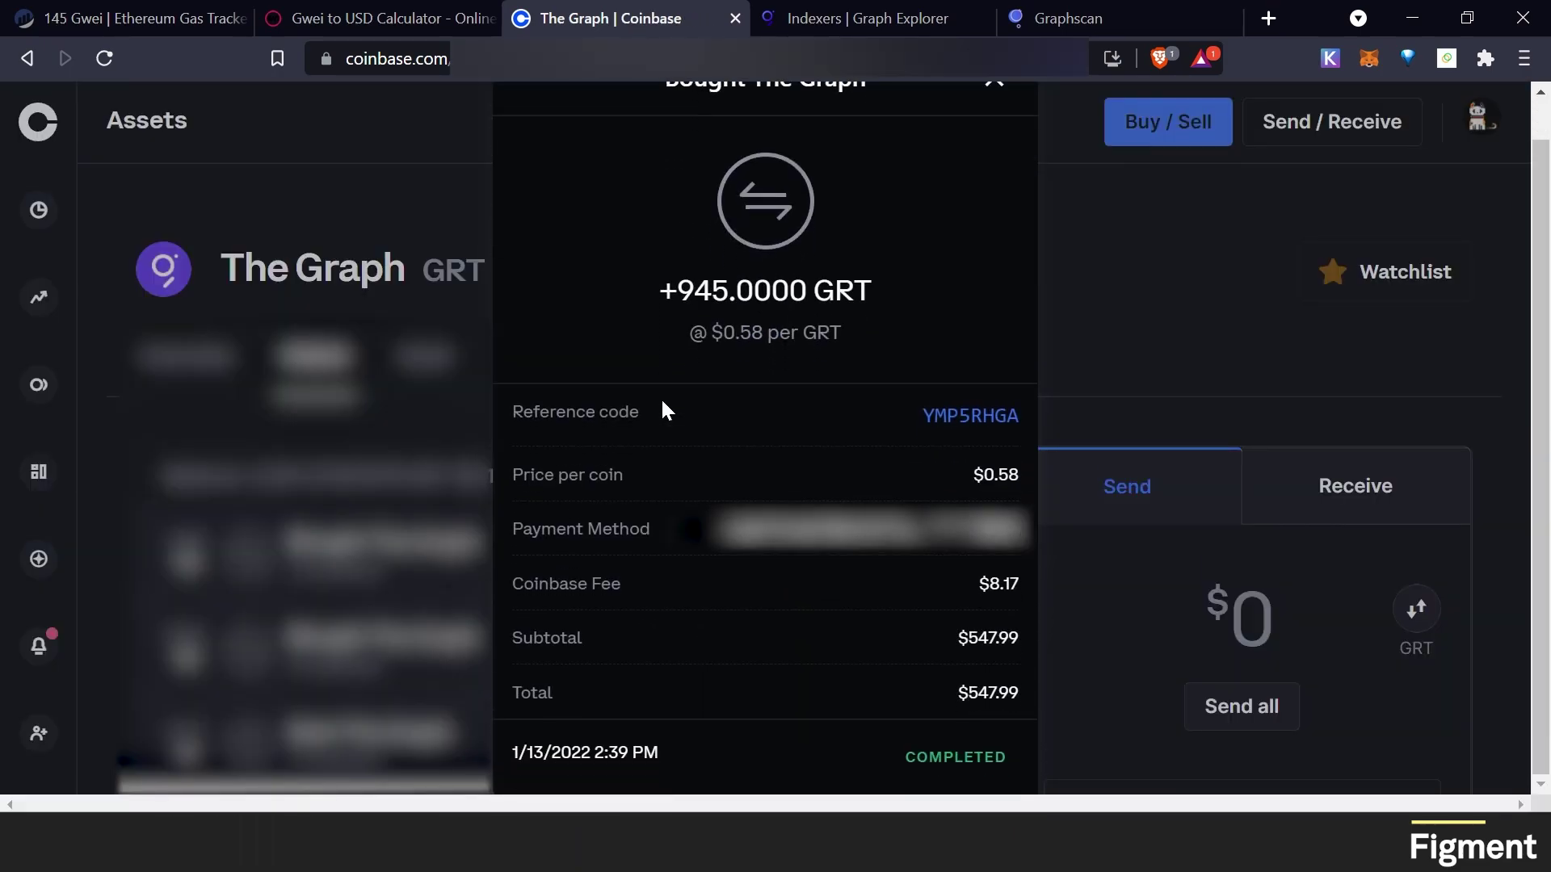
{"action": "left_click", "coordinate": [1187, 343]}
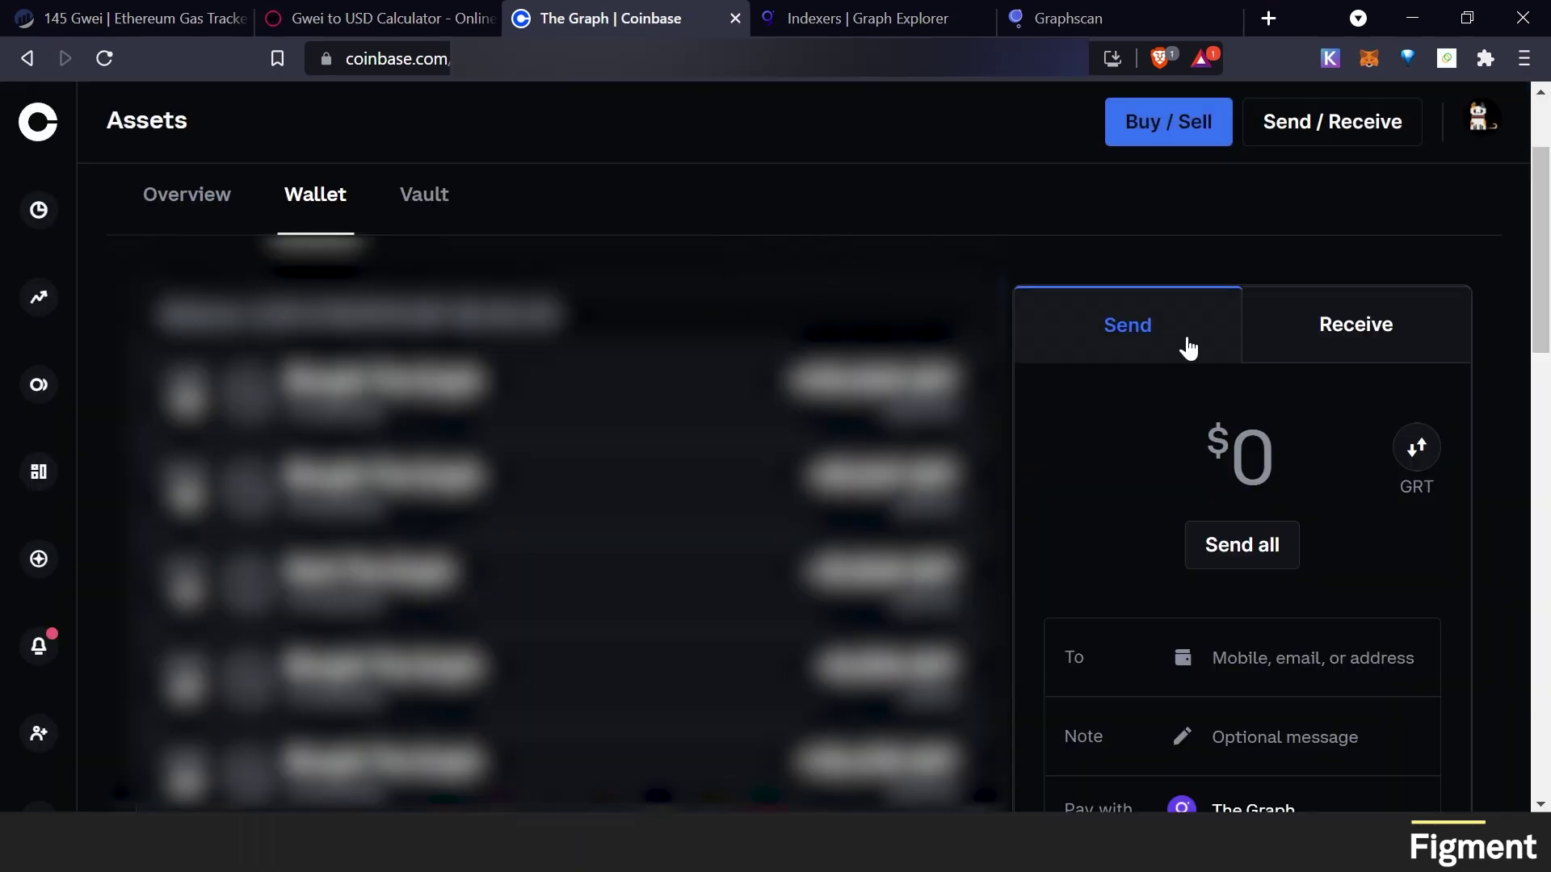
Send the whole GRT balance, about 2,001.58 GRT, to the copied MetaMask wallet address
{"action": "left_click", "coordinate": [1256, 552]}
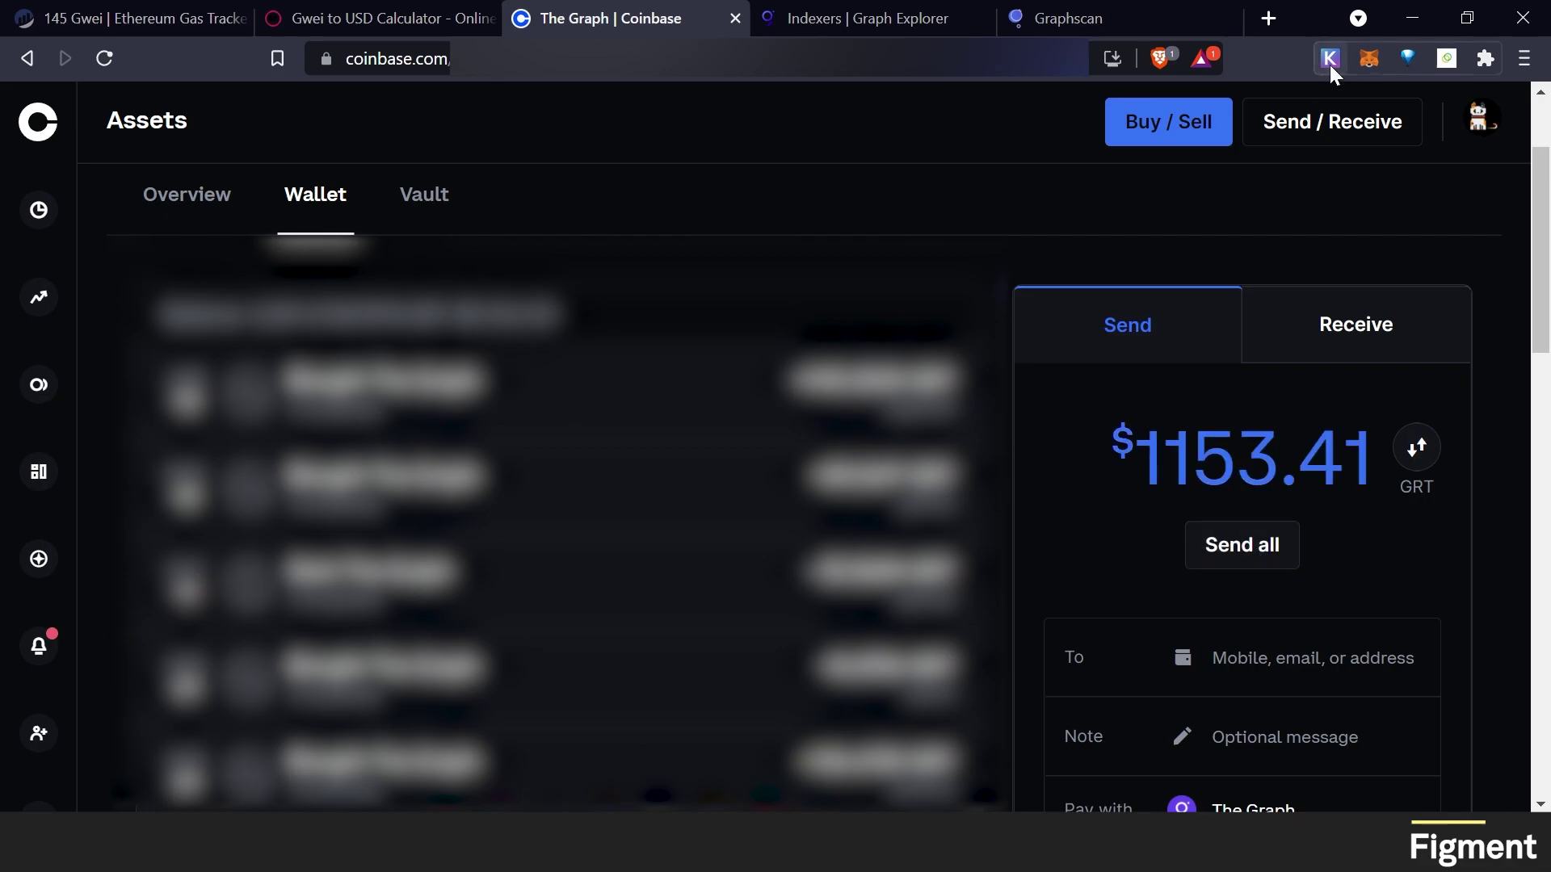
{"action": "left_click", "coordinate": [1369, 60]}
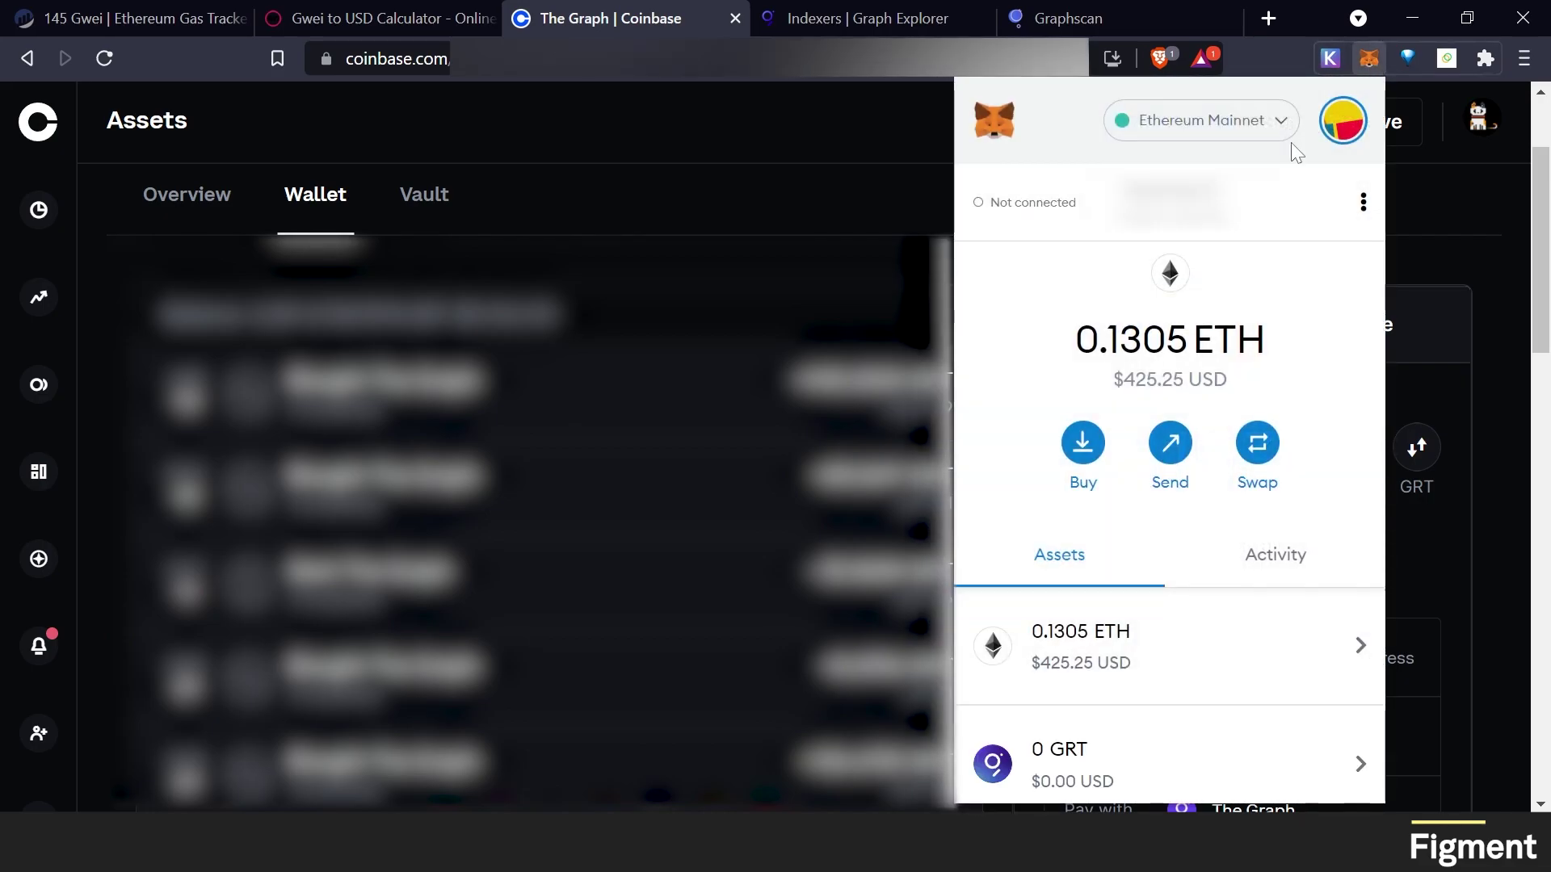
{"action": "left_click", "coordinate": [1205, 207]}
{"action": "left_click", "coordinate": [1443, 249]}
{"action": "left_click", "coordinate": [1056, 626]}
{"action": "key", "text": "ctrl+v"}
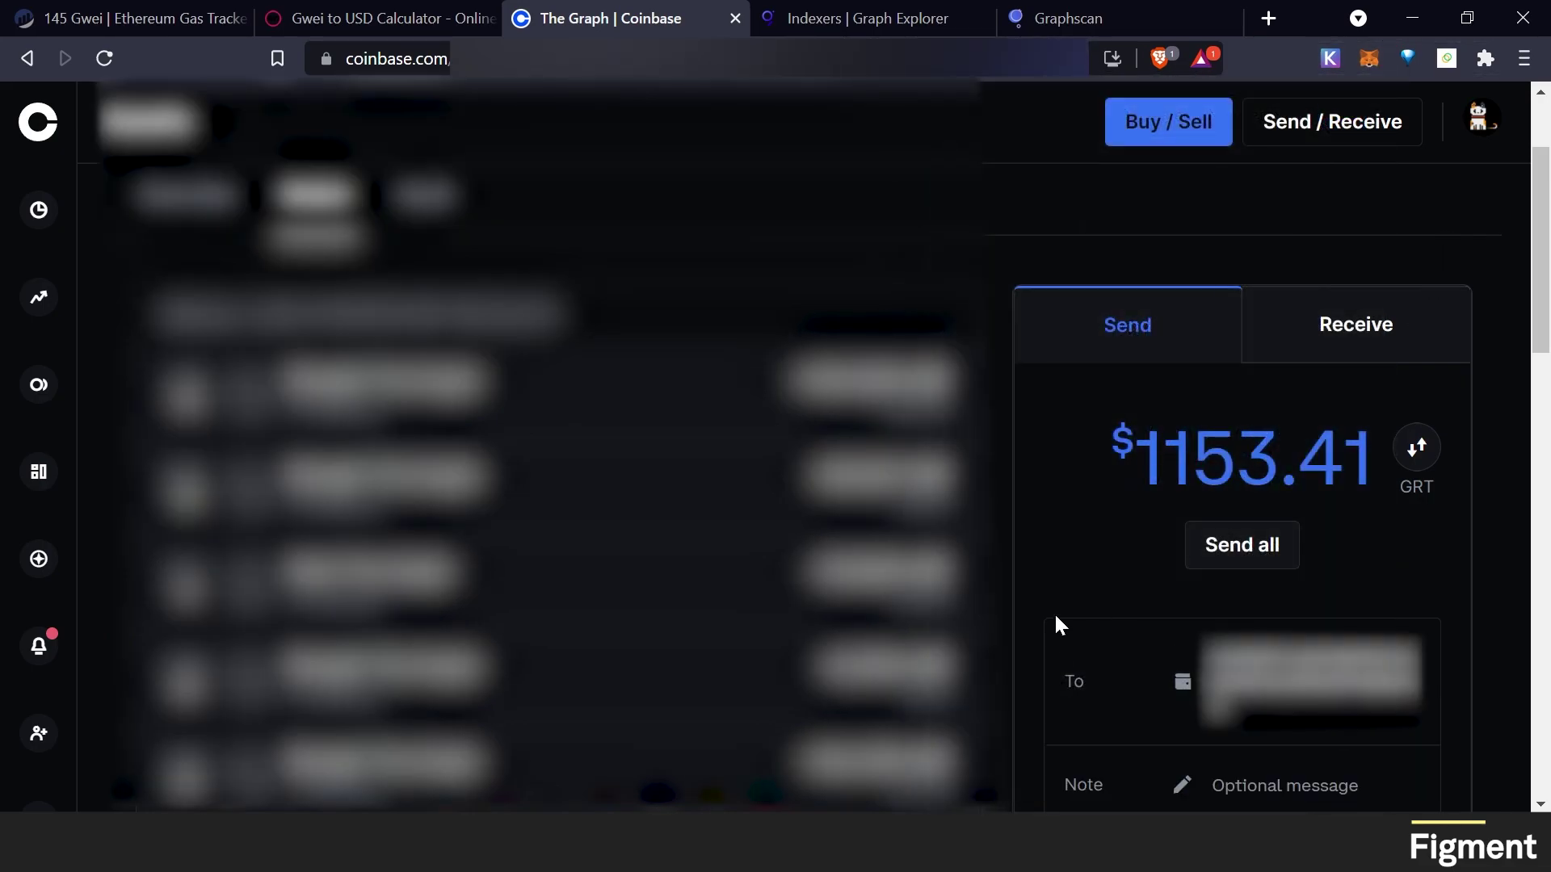
{"action": "scroll", "coordinate": [1082, 605], "scroll_direction": "down", "scroll_amount": 4}
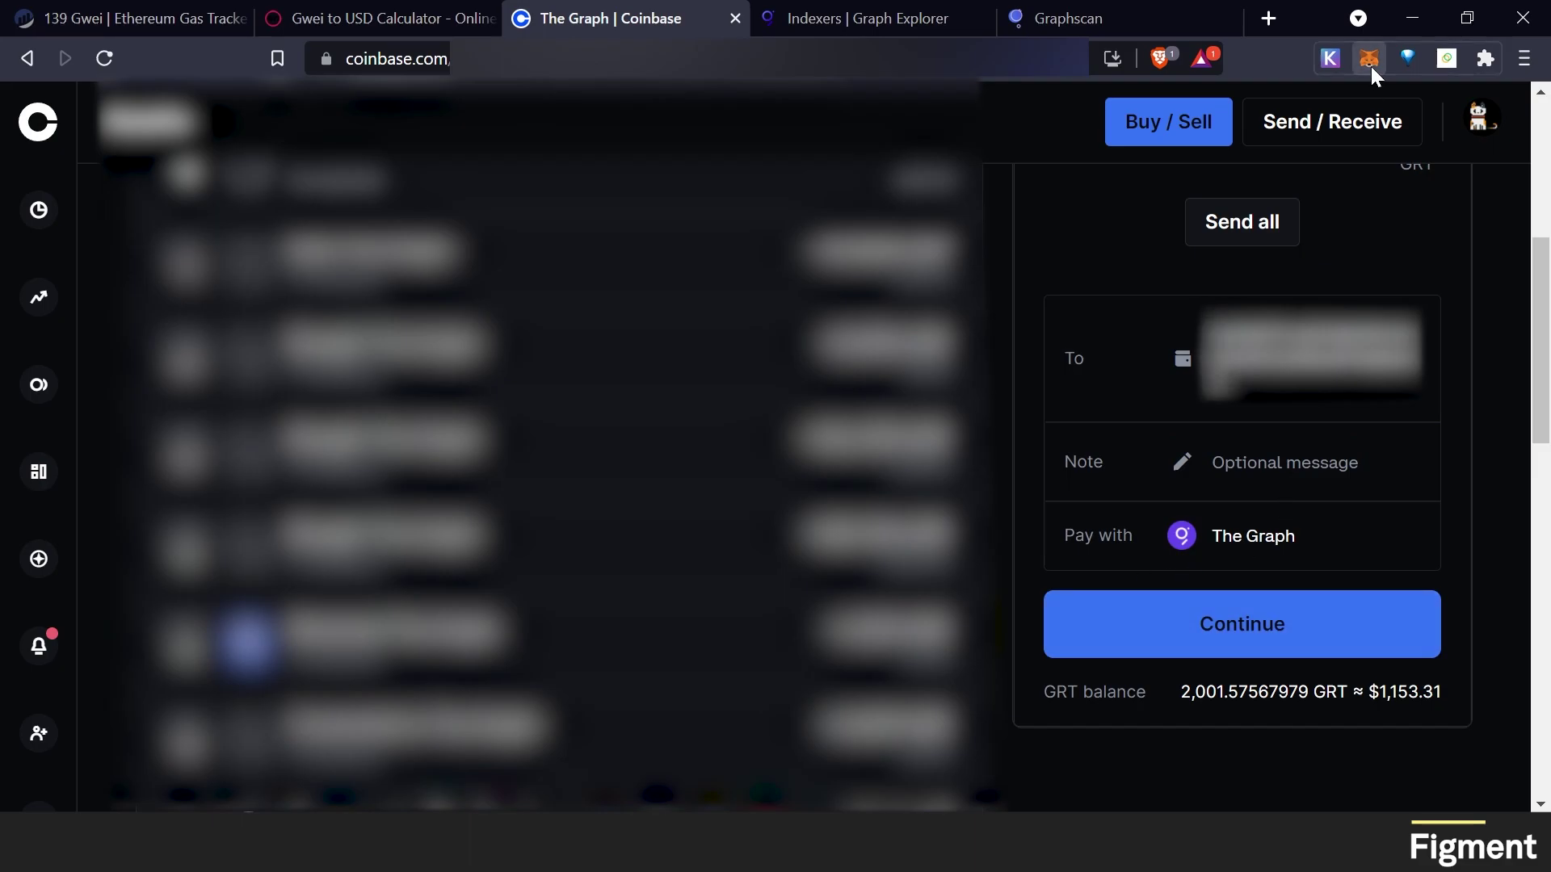
{"action": "left_click", "coordinate": [1228, 622]}
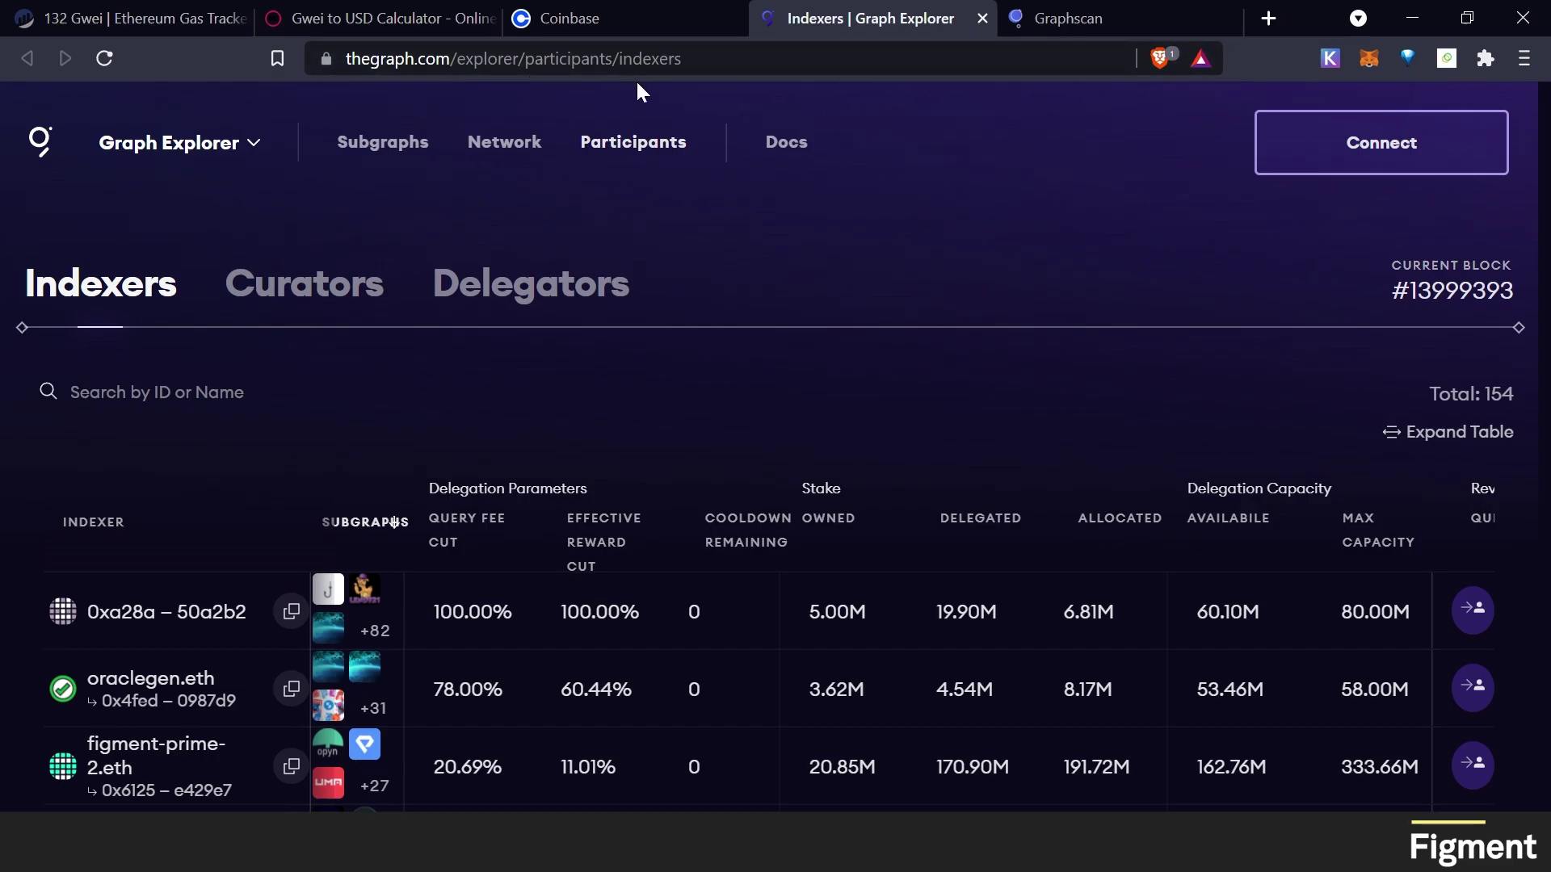
Sort Graph Explorer's indexers by subgraph count, most subgraphs first
{"action": "left_click", "coordinate": [1105, 26]}
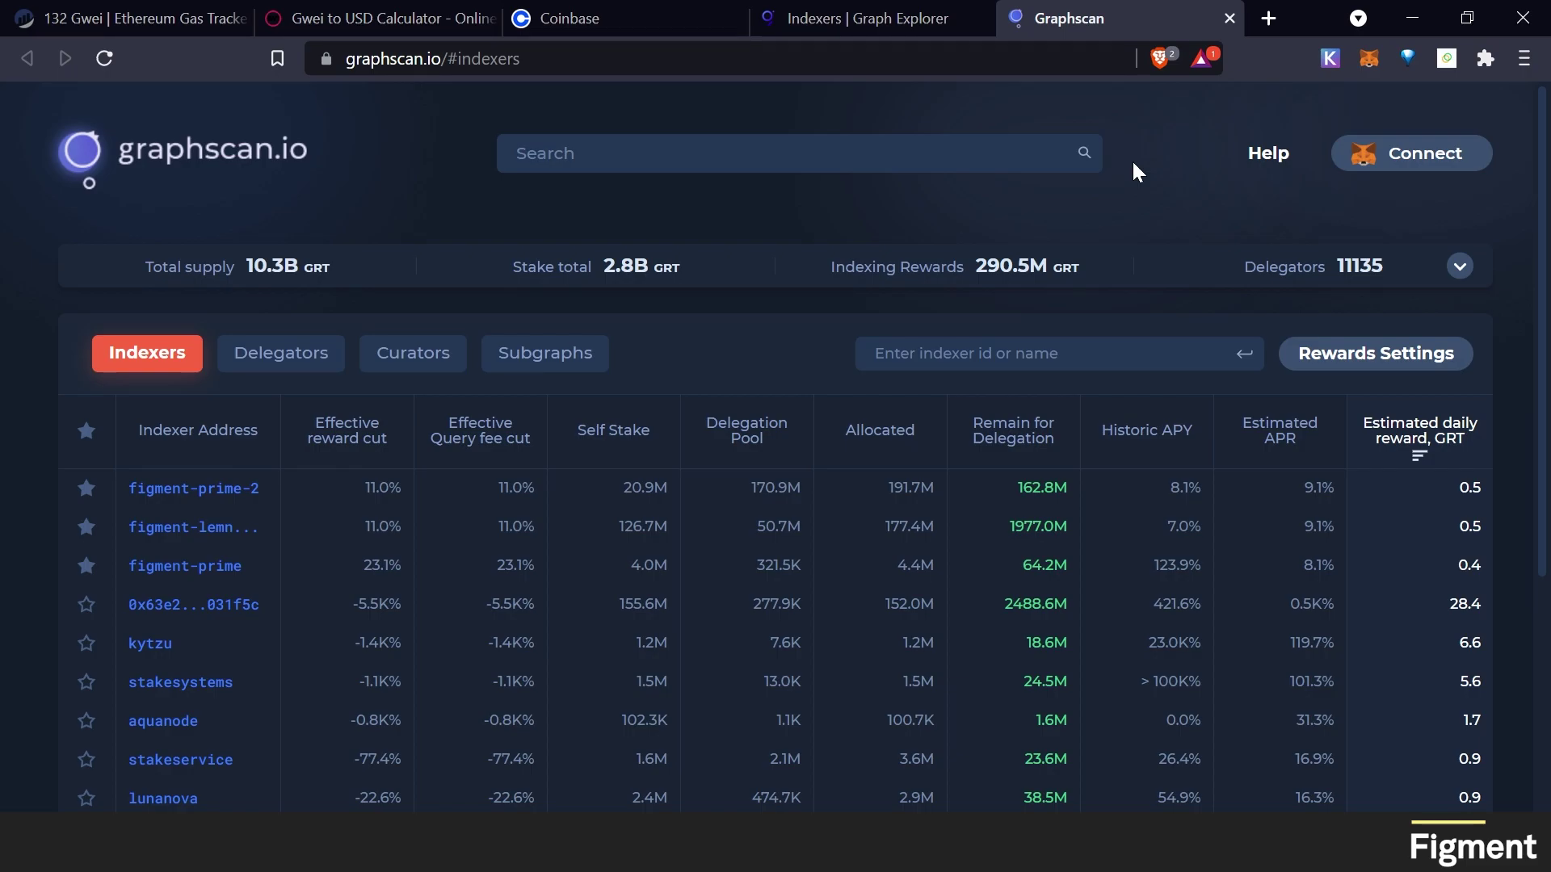
{"action": "left_click", "coordinate": [850, 20]}
{"action": "mouse_move", "coordinate": [353, 533]}
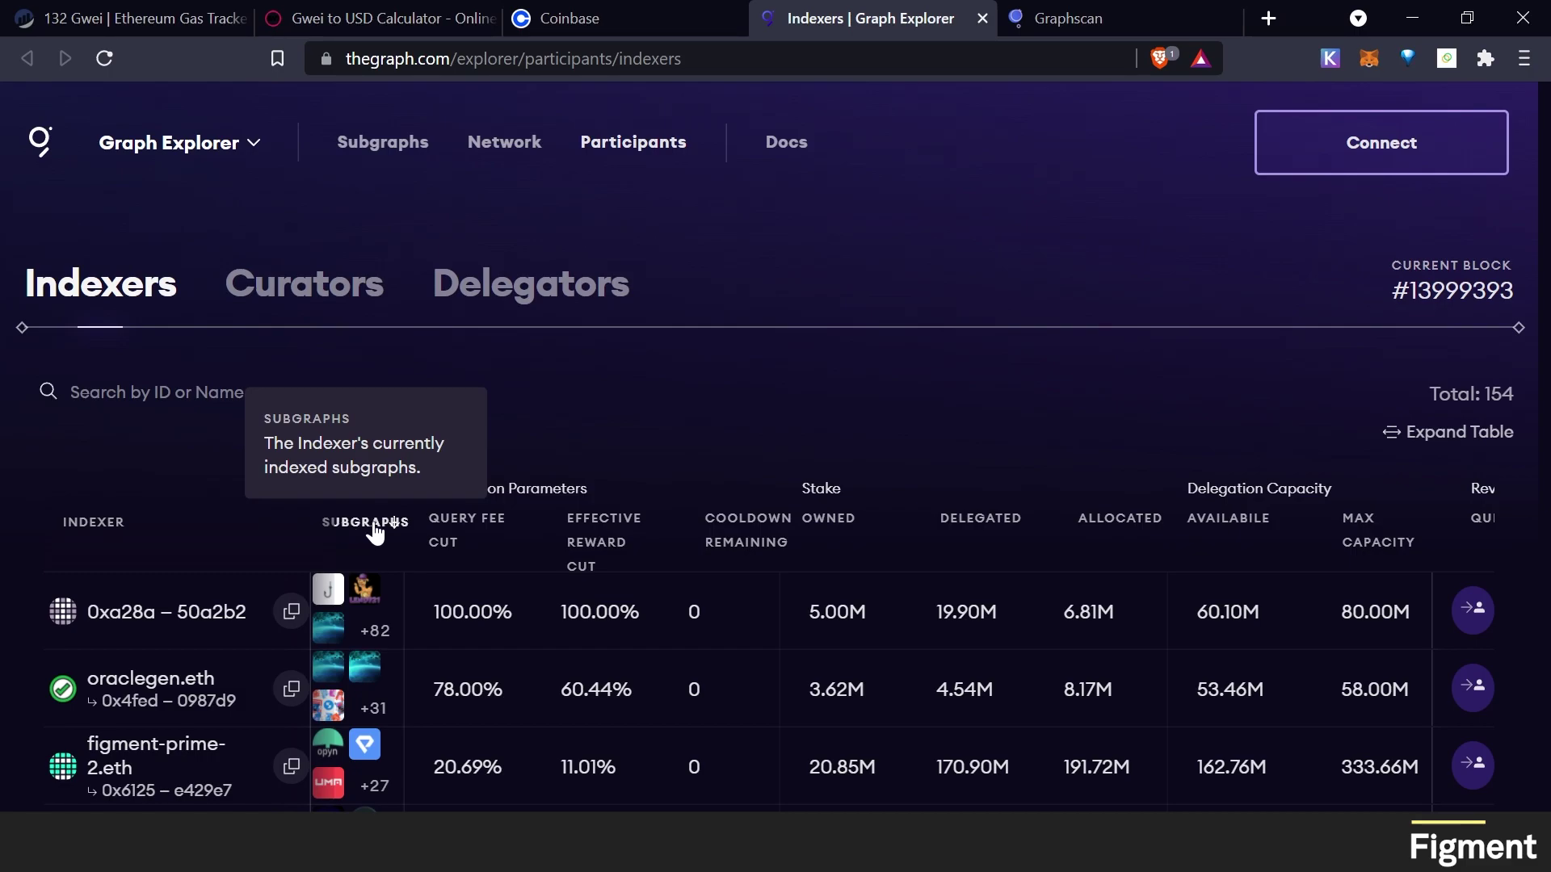
{"action": "left_click", "coordinate": [374, 533]}
{"action": "left_click", "coordinate": [375, 533]}
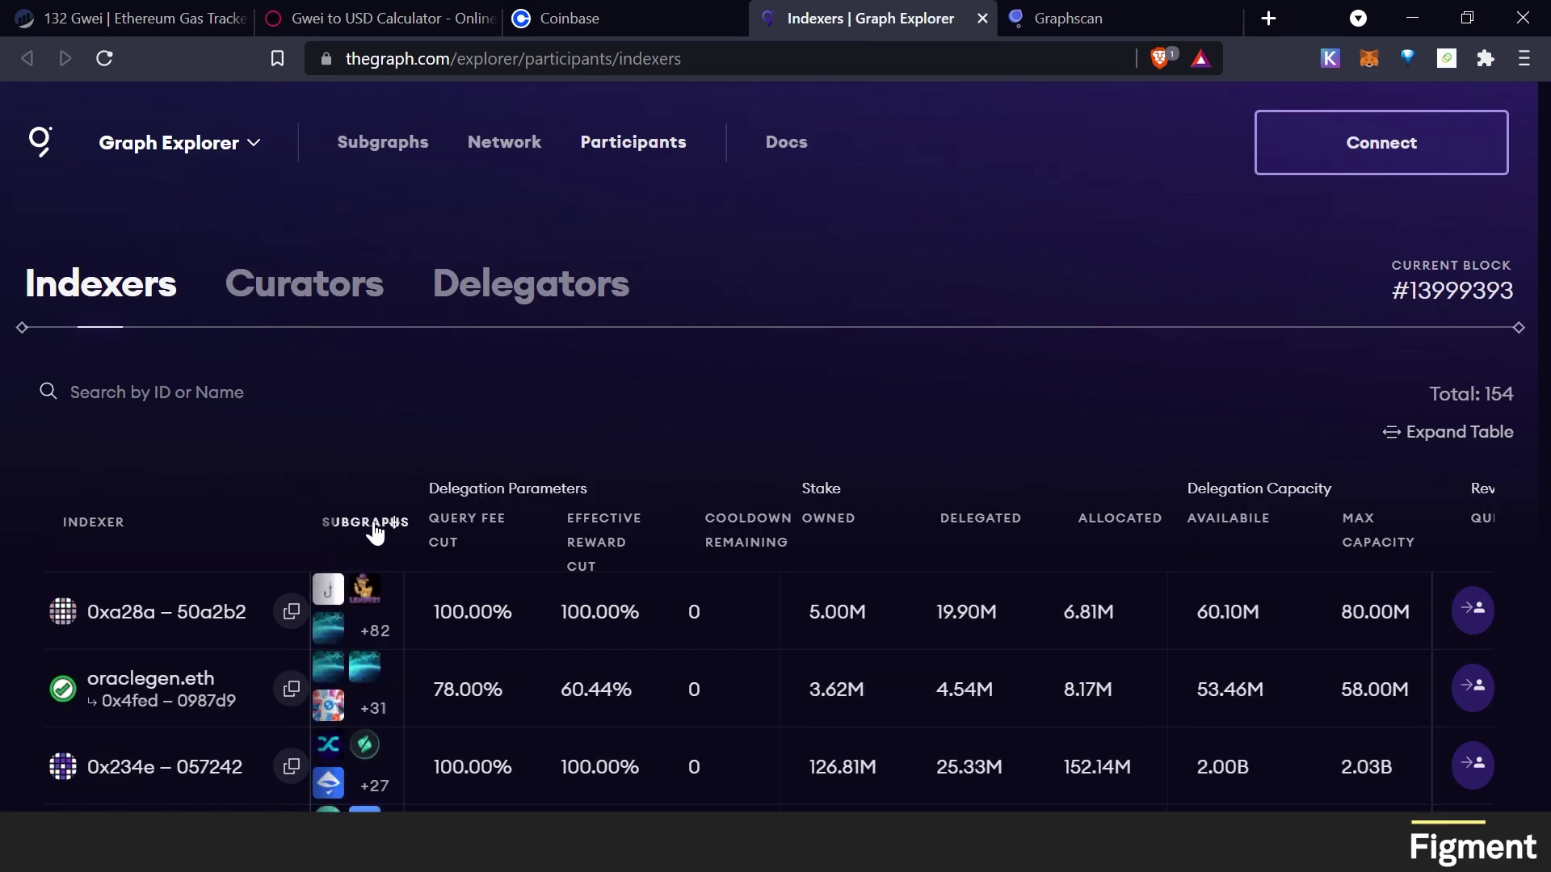
Find figment-prime-2.eth in the indexer list and bring up its delegation options
{"action": "scroll", "coordinate": [375, 529], "scroll_direction": "down", "scroll_amount": 2}
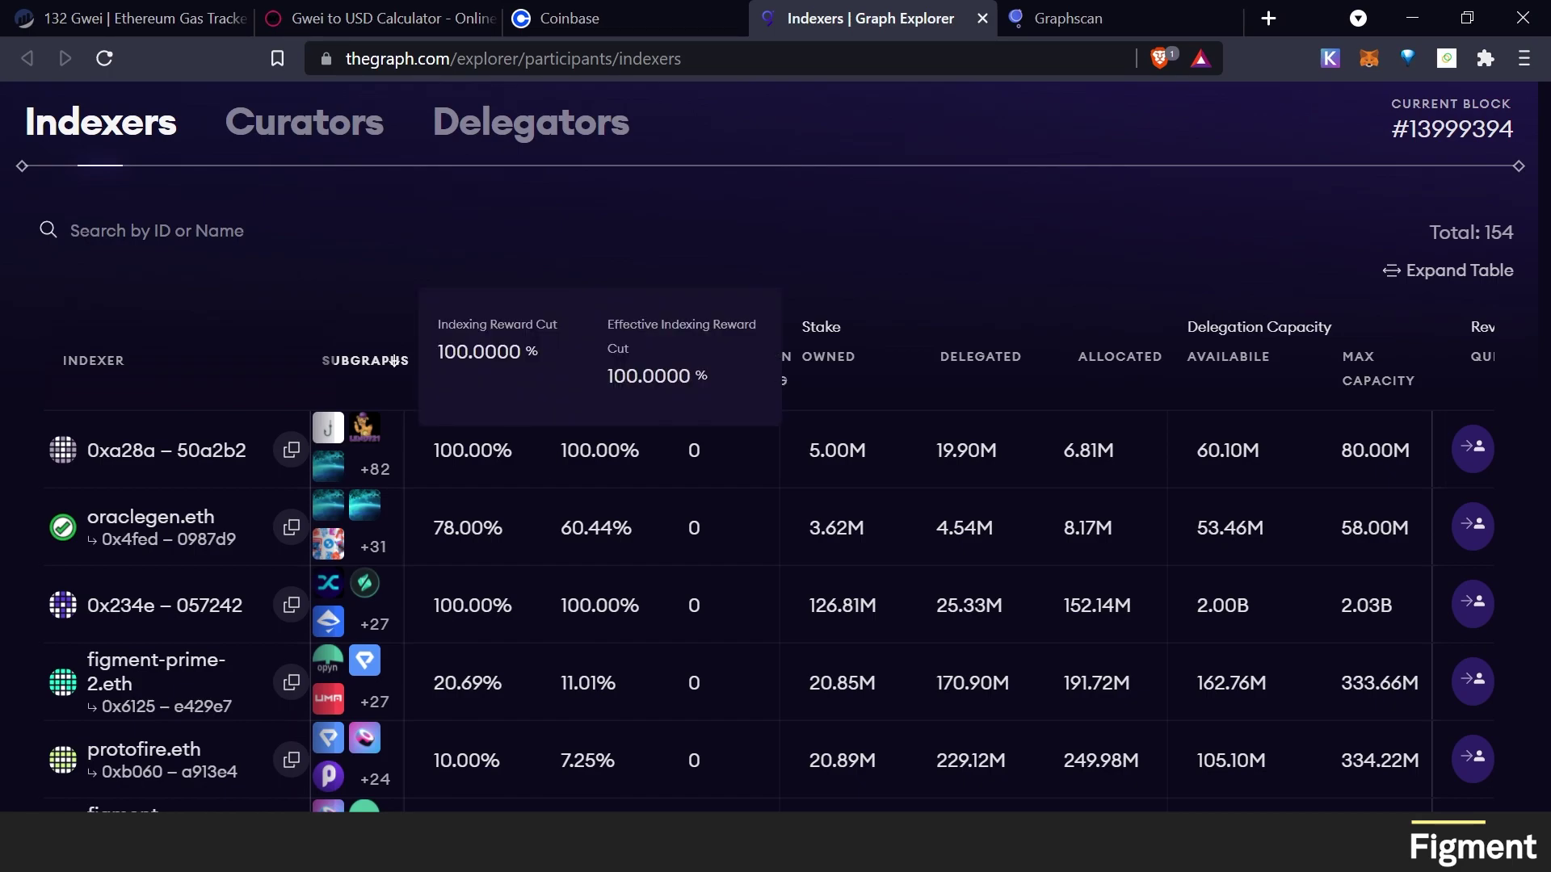
{"action": "mouse_move", "coordinate": [573, 559]}
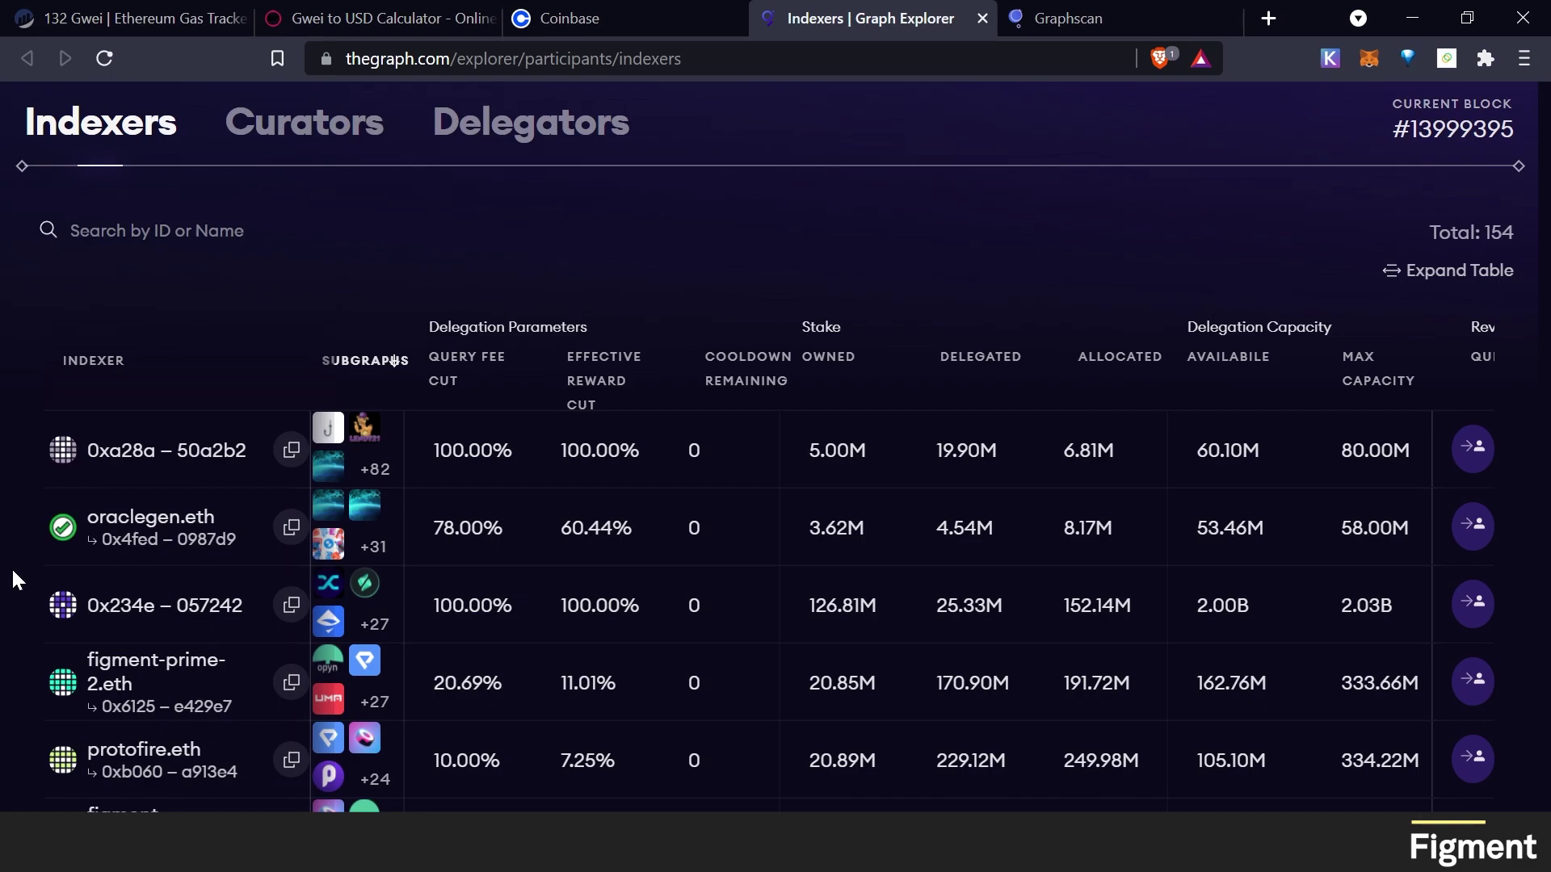
{"action": "scroll", "coordinate": [17, 565], "scroll_direction": "down", "scroll_amount": 2}
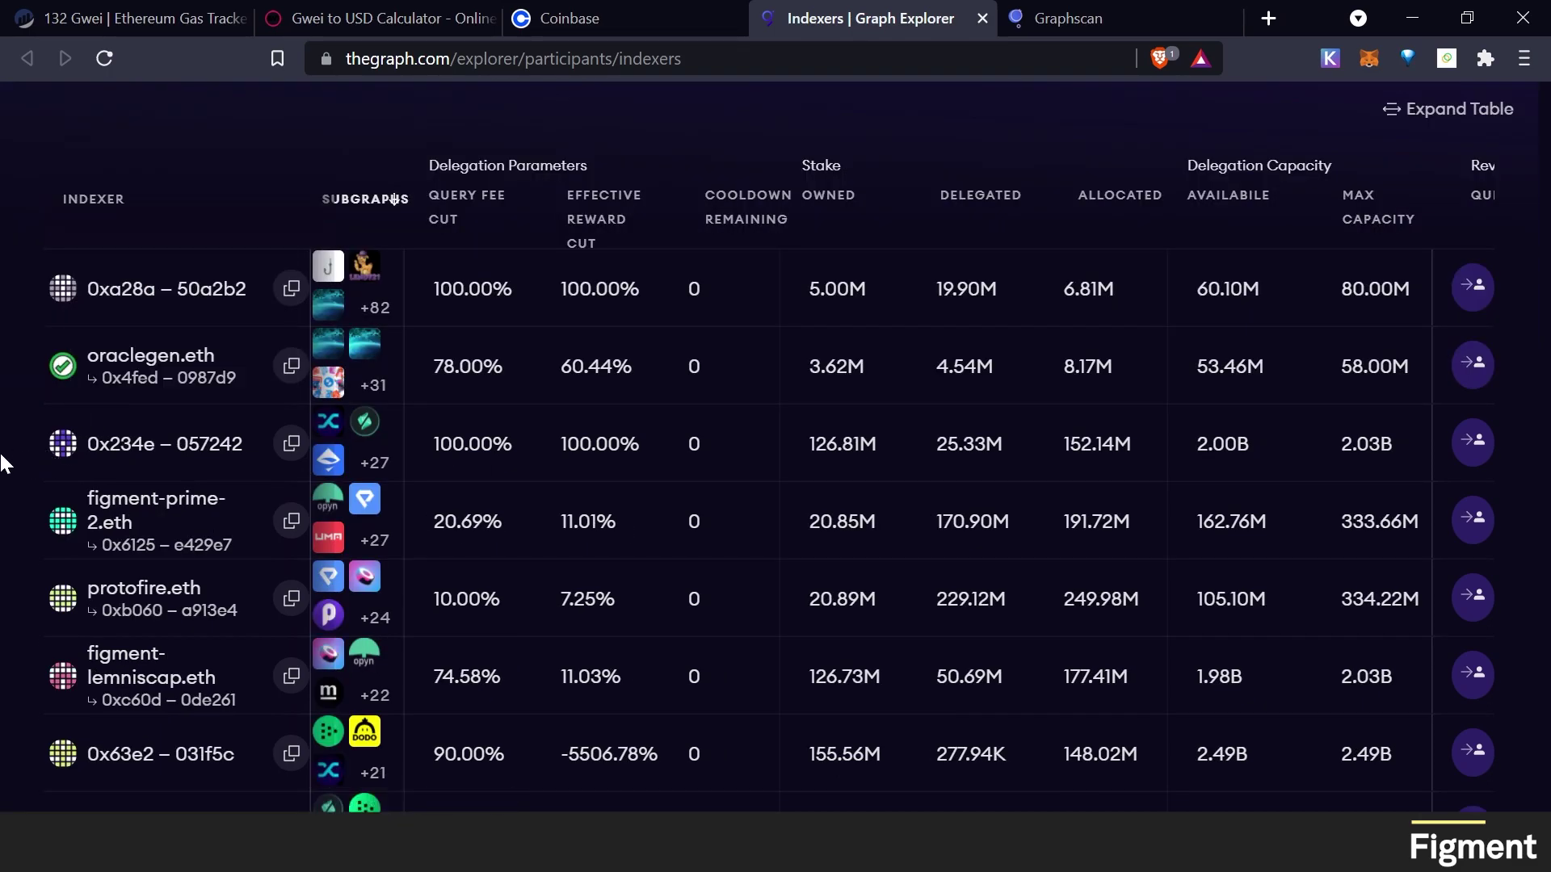
{"action": "mouse_move", "coordinate": [633, 475]}
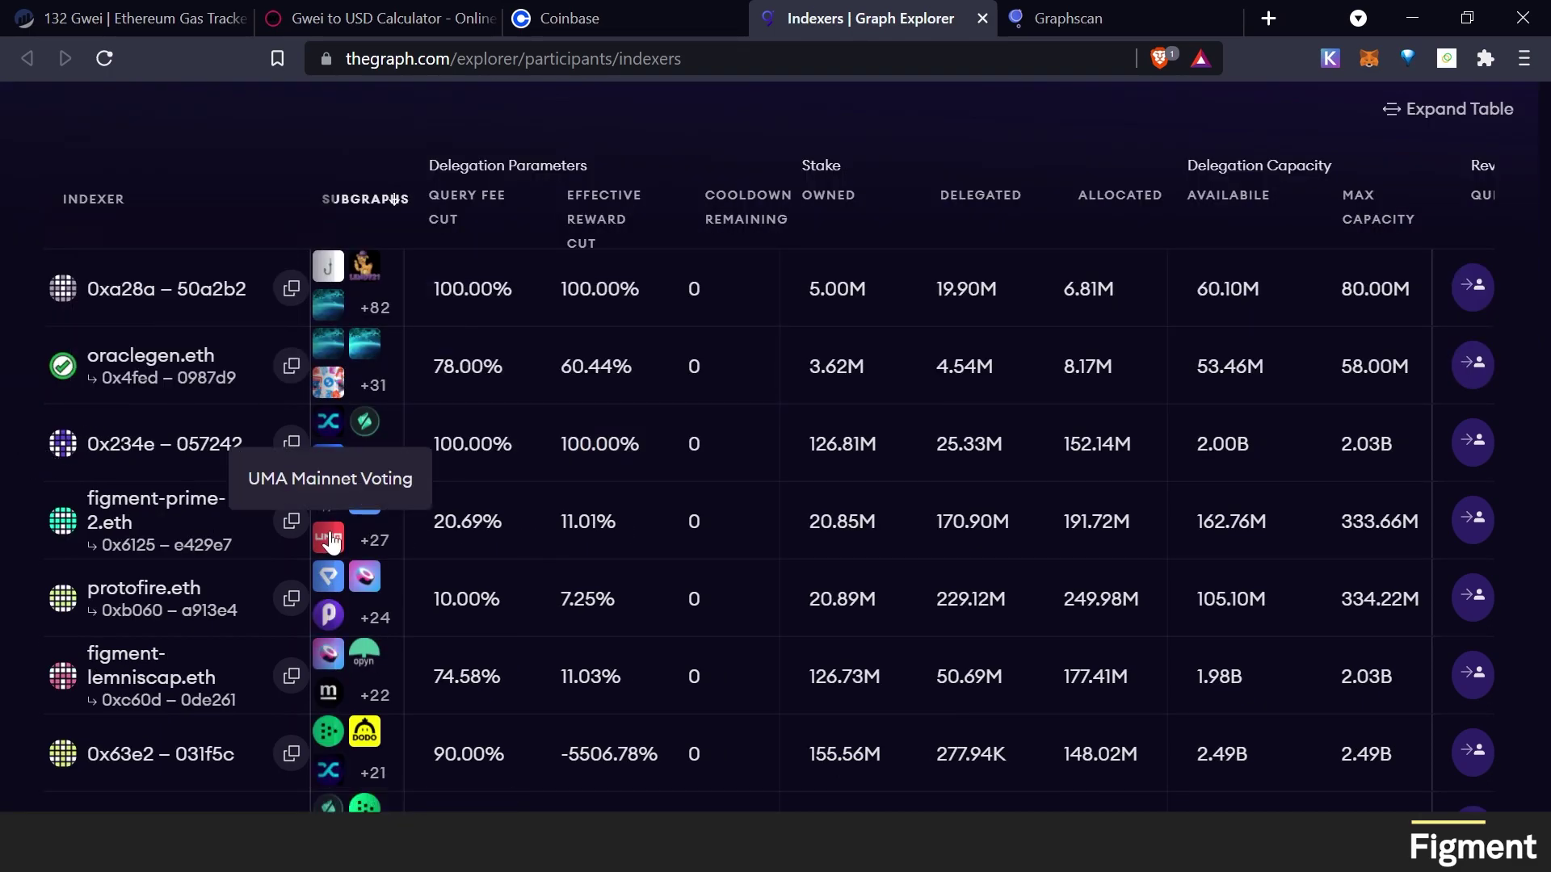
{"action": "mouse_move", "coordinate": [238, 547]}
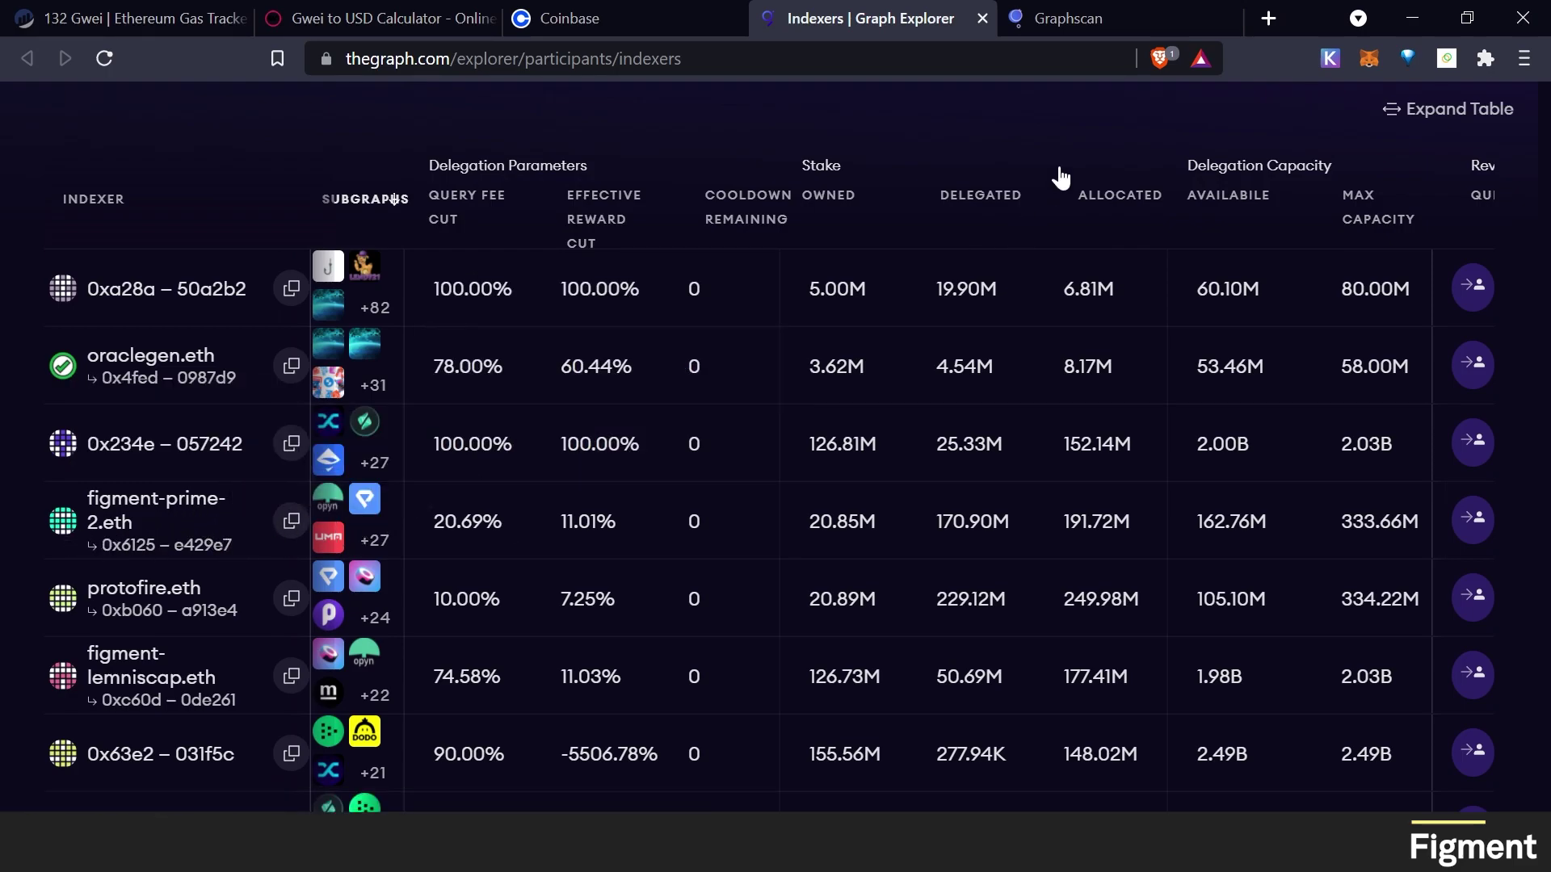
{"action": "left_click", "coordinate": [1478, 521]}
Set Graphscan's Rewards Settings potential delegation to 2000 GRT and save to refresh APR estimates
{"action": "left_click", "coordinate": [1125, 19]}
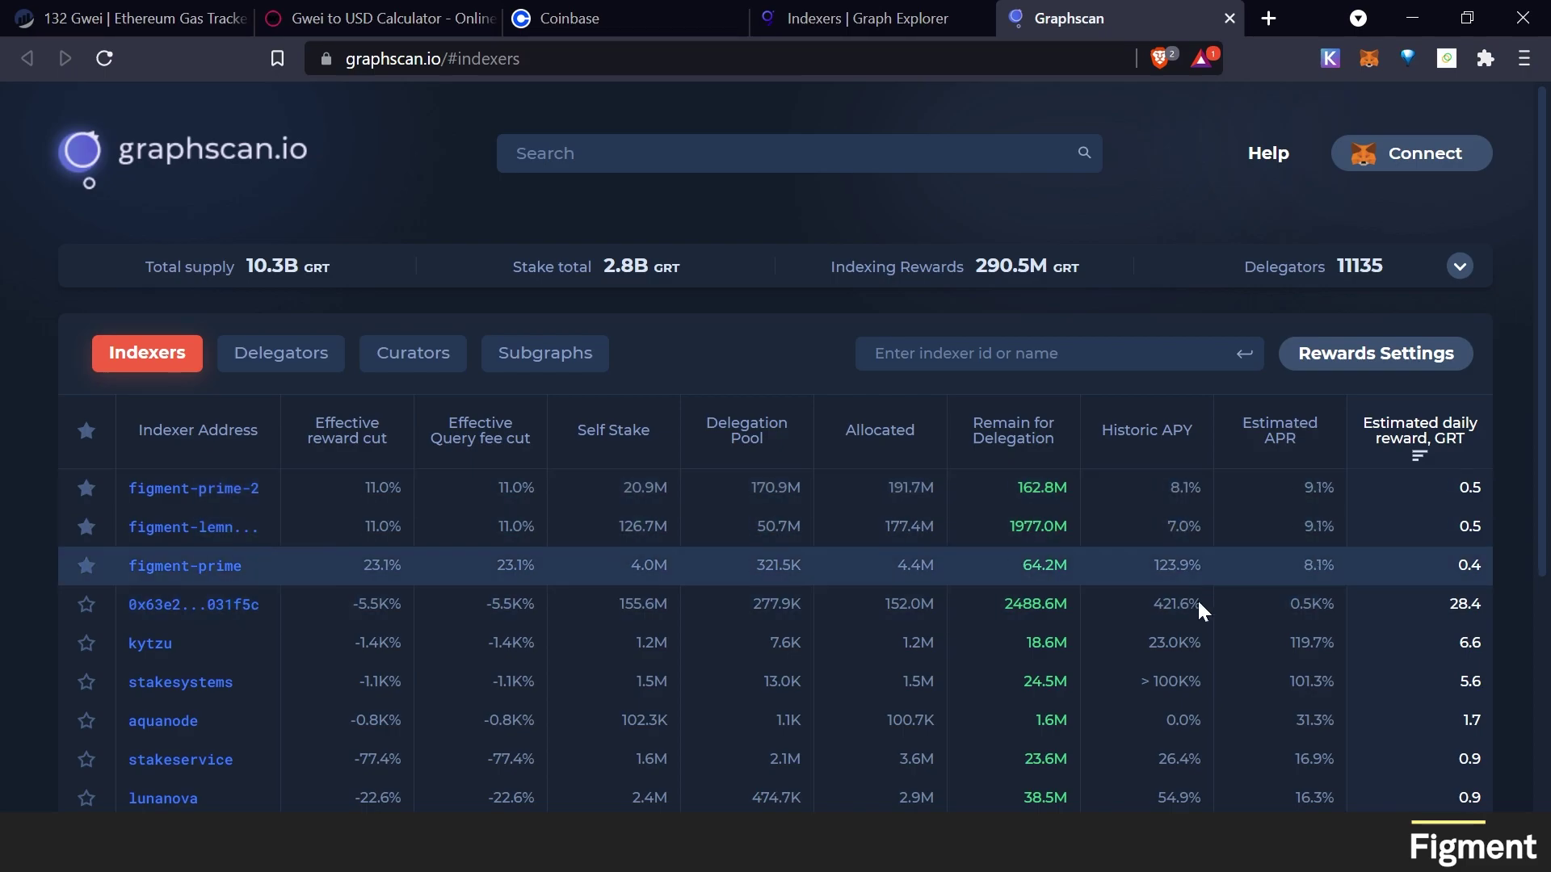
{"action": "left_click", "coordinate": [1415, 360]}
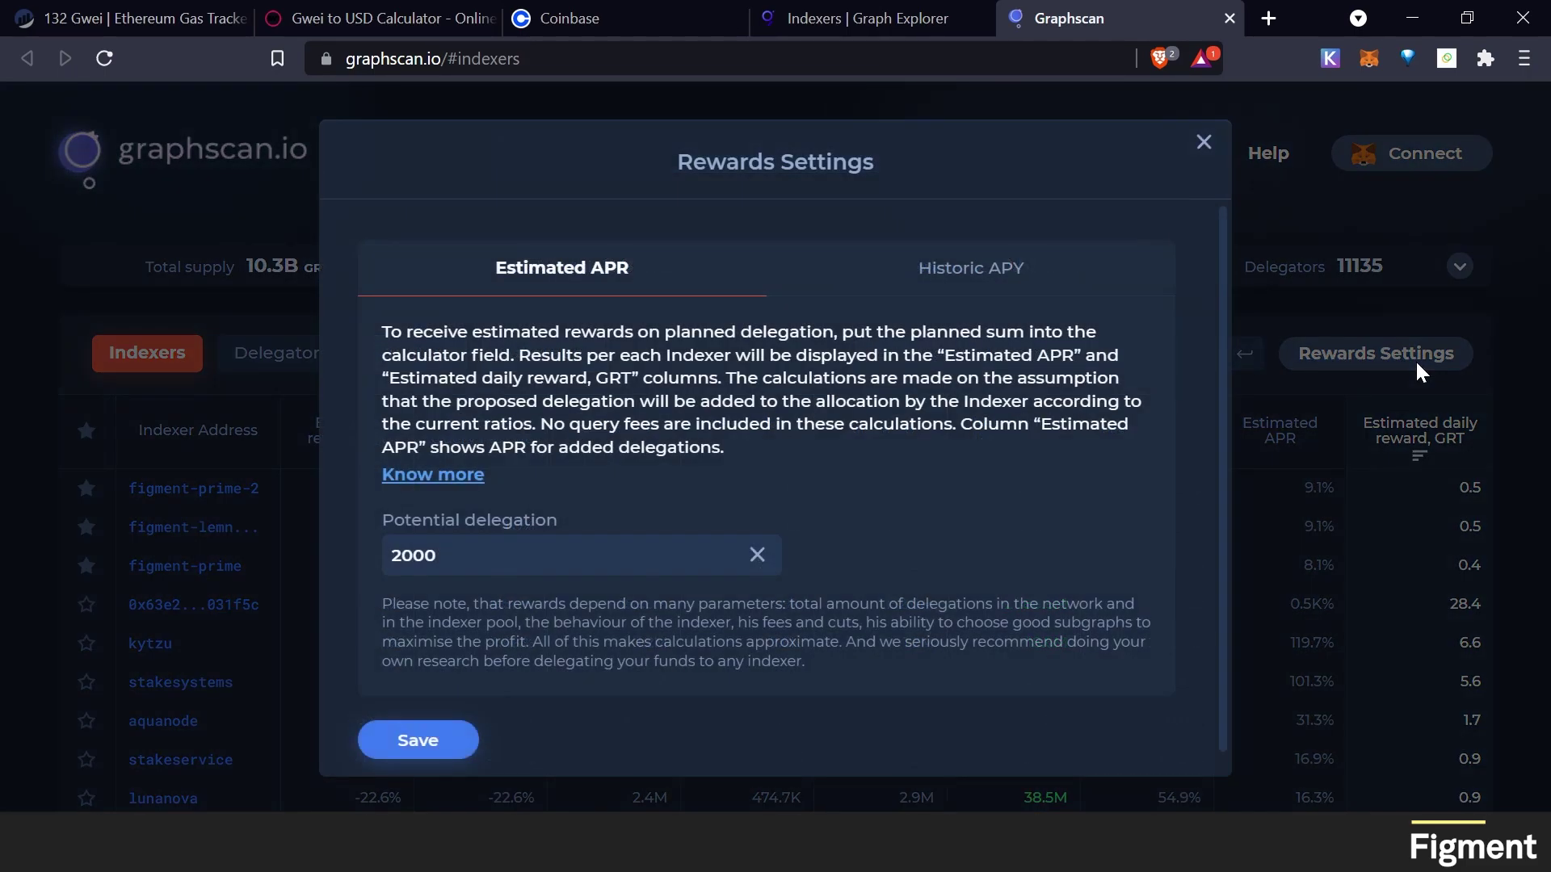
{"action": "double_click", "coordinate": [380, 560]}
{"action": "left_click", "coordinate": [1460, 496]}
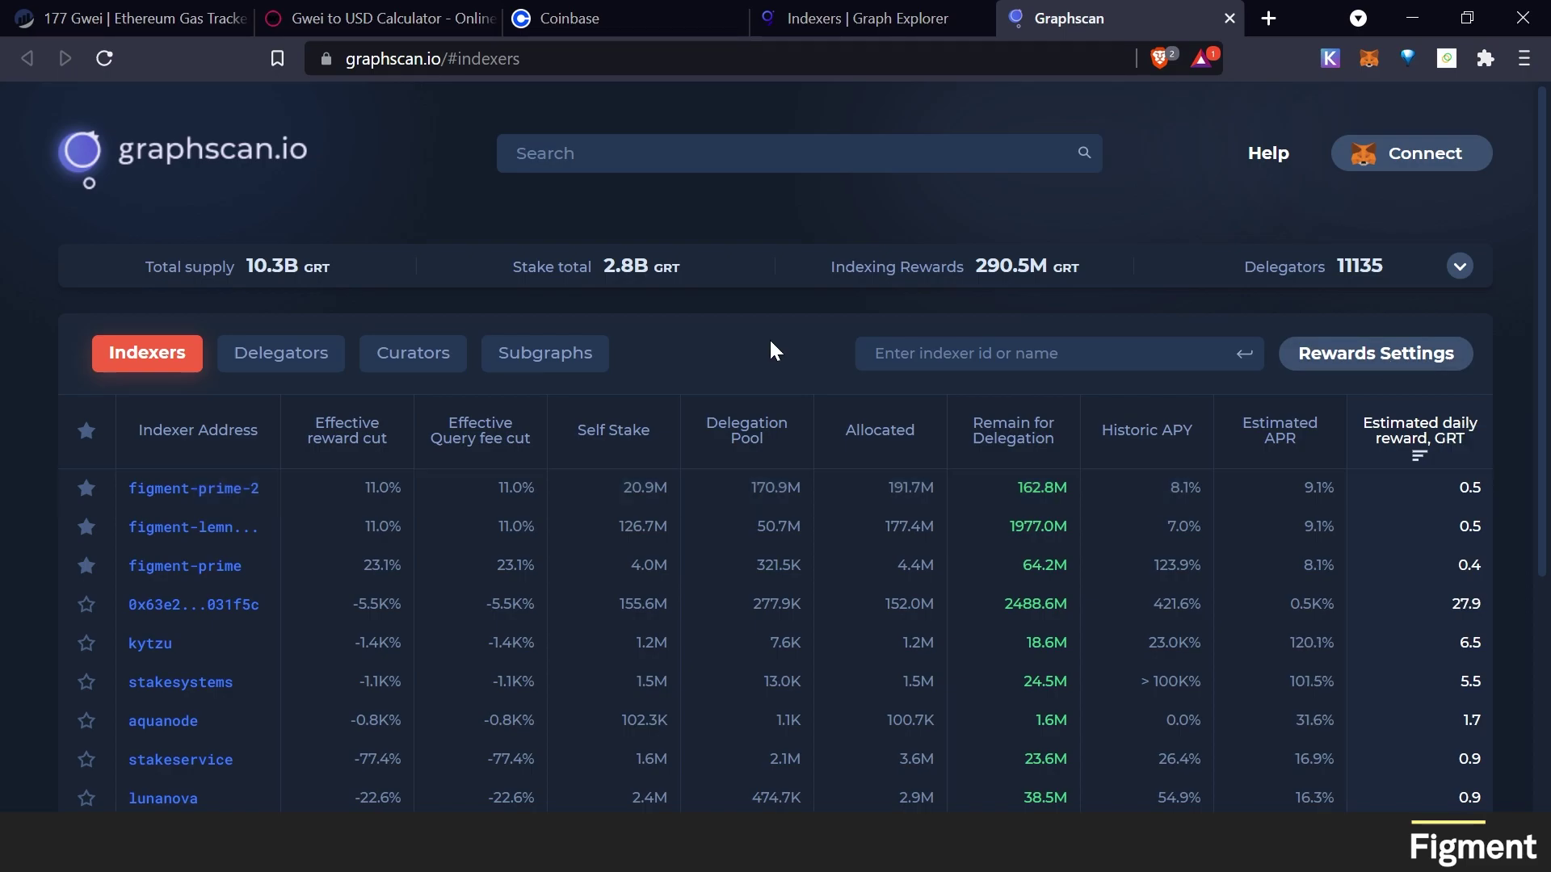
Approve the MetaMask connection to Graphscan, then open the figment-prime-2 indexer profile
{"action": "left_click", "coordinate": [1450, 154]}
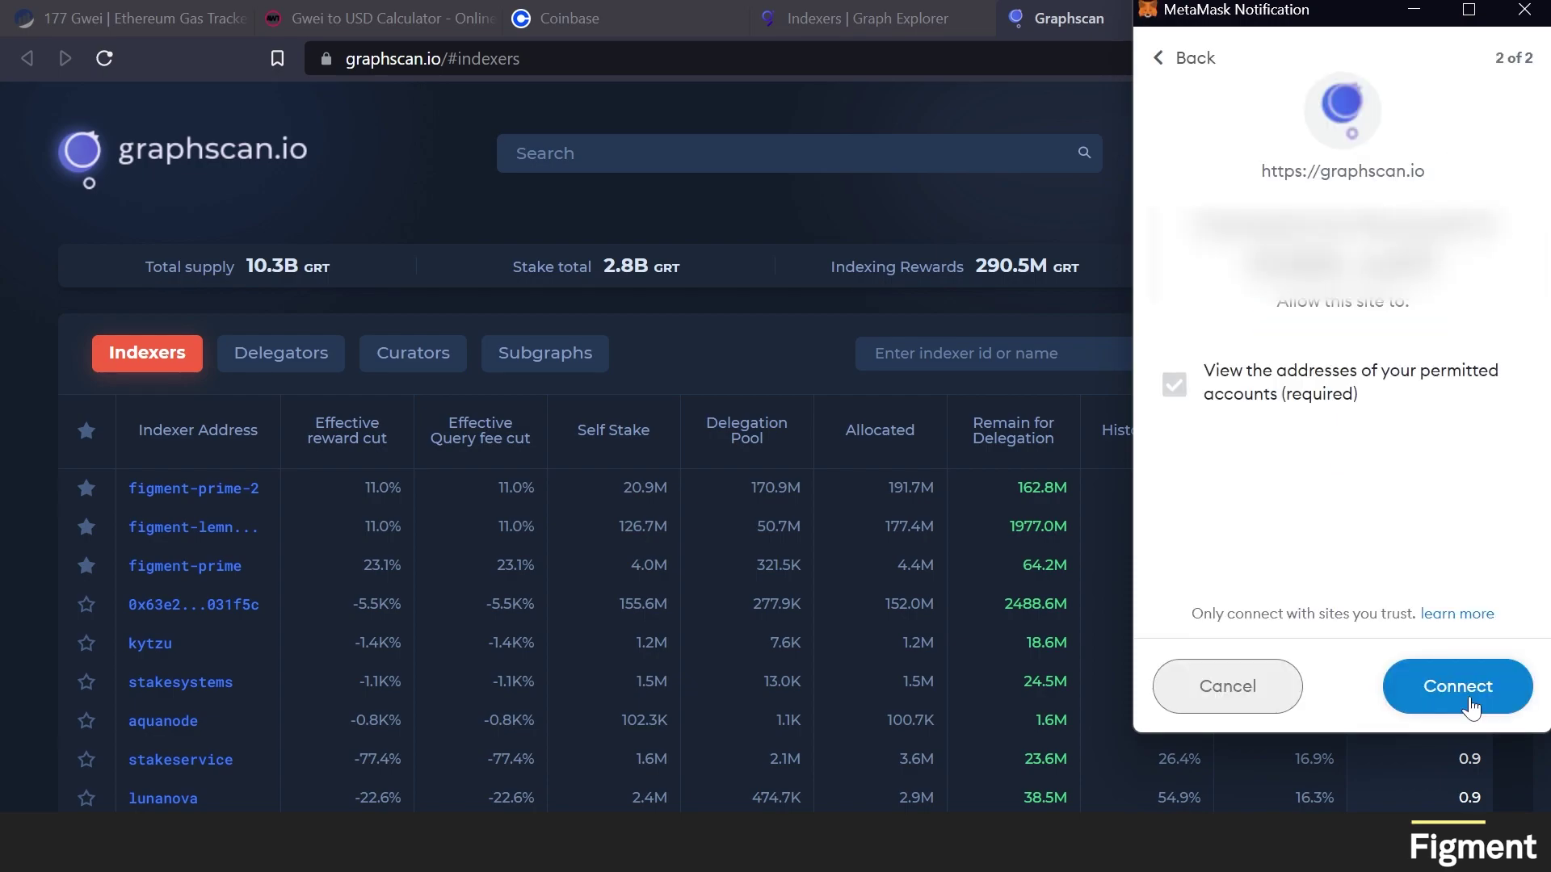
{"action": "left_click", "coordinate": [1466, 691]}
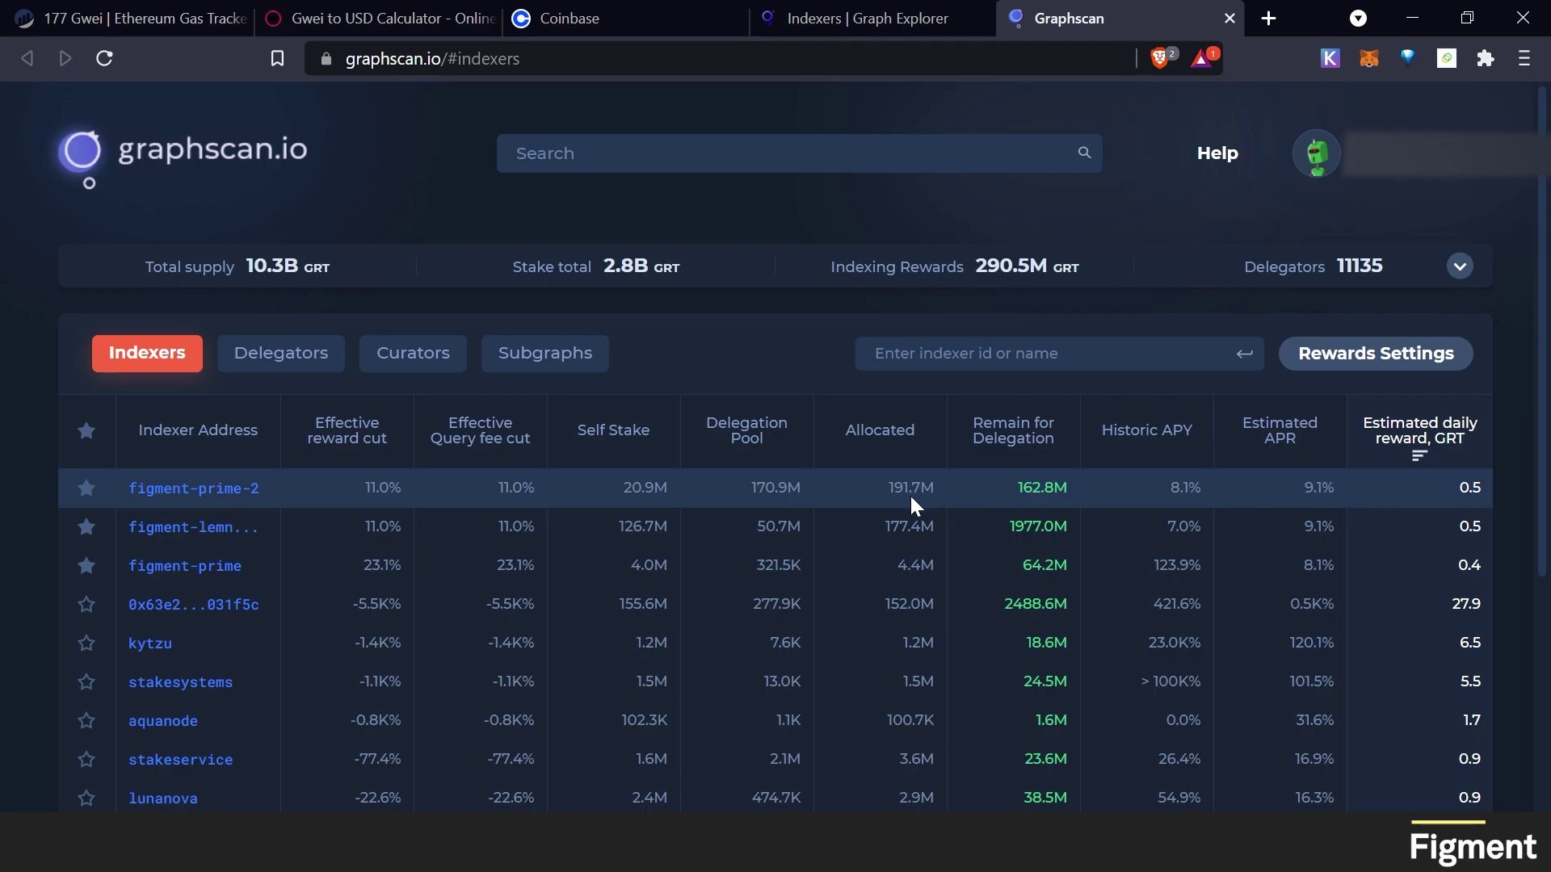
{"action": "left_click", "coordinate": [202, 505]}
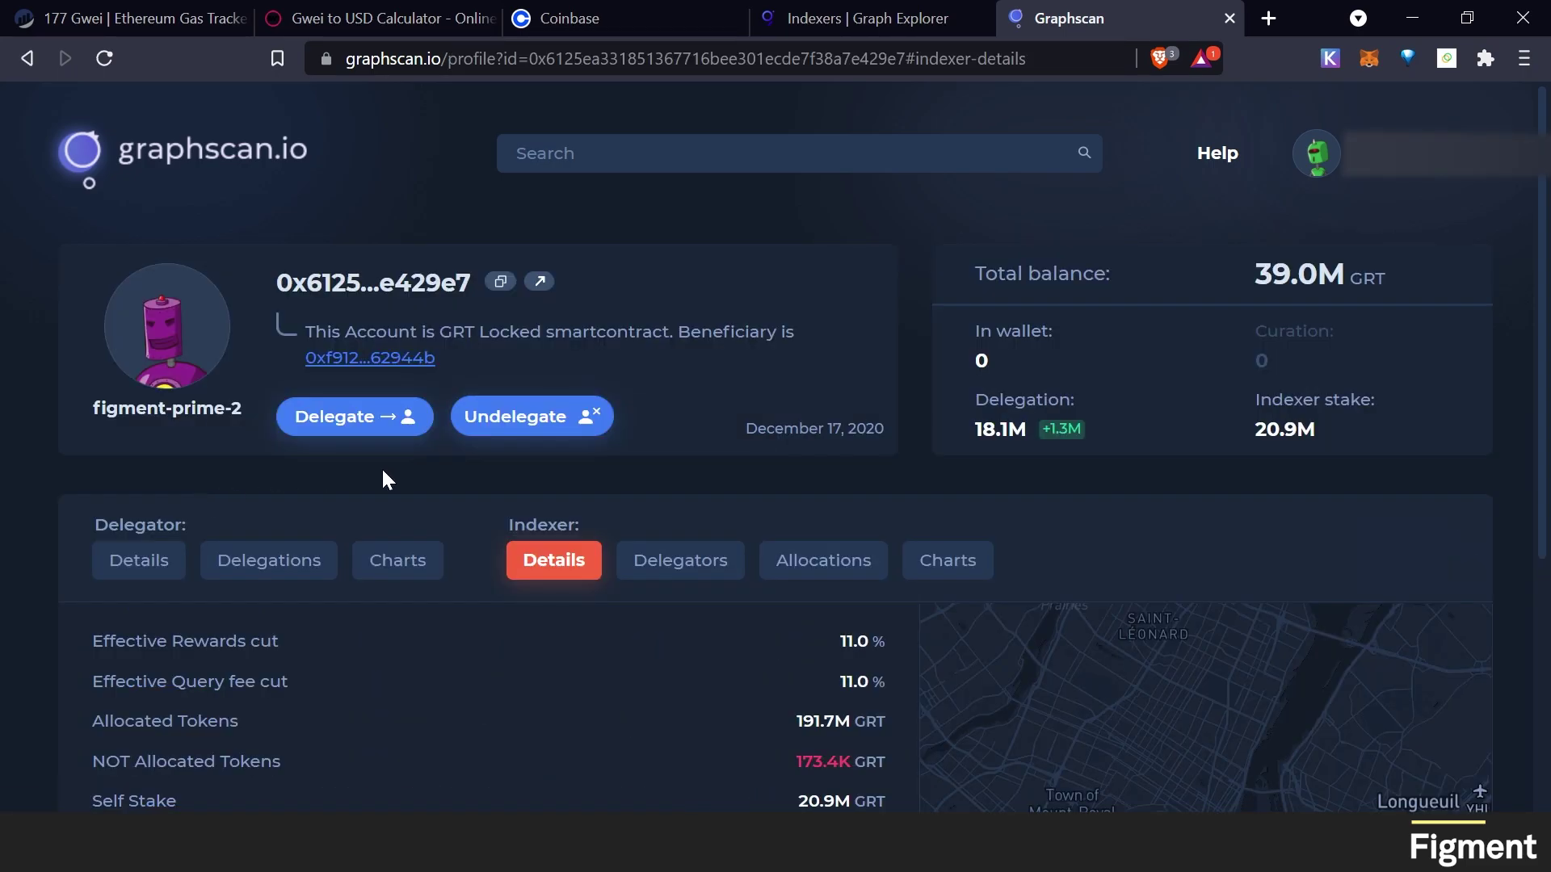
Delegate all 1988.08 GRT to figment-prime-2, approving GRT access and the transaction in MetaMask
{"action": "left_click", "coordinate": [389, 420]}
{"action": "mouse_move", "coordinate": [674, 410]}
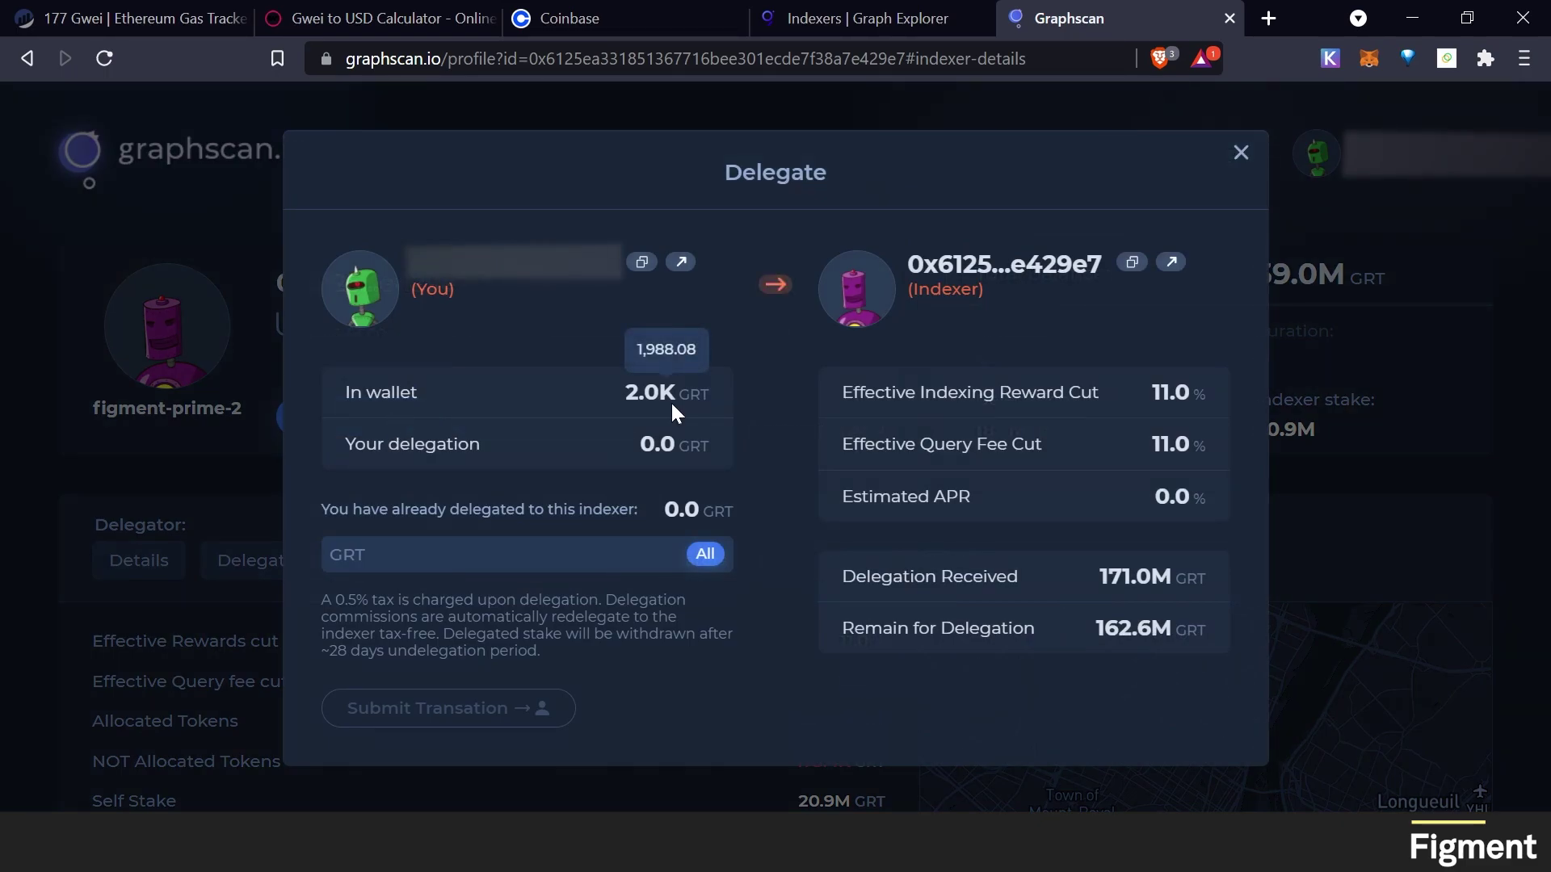
{"action": "left_click", "coordinate": [705, 556]}
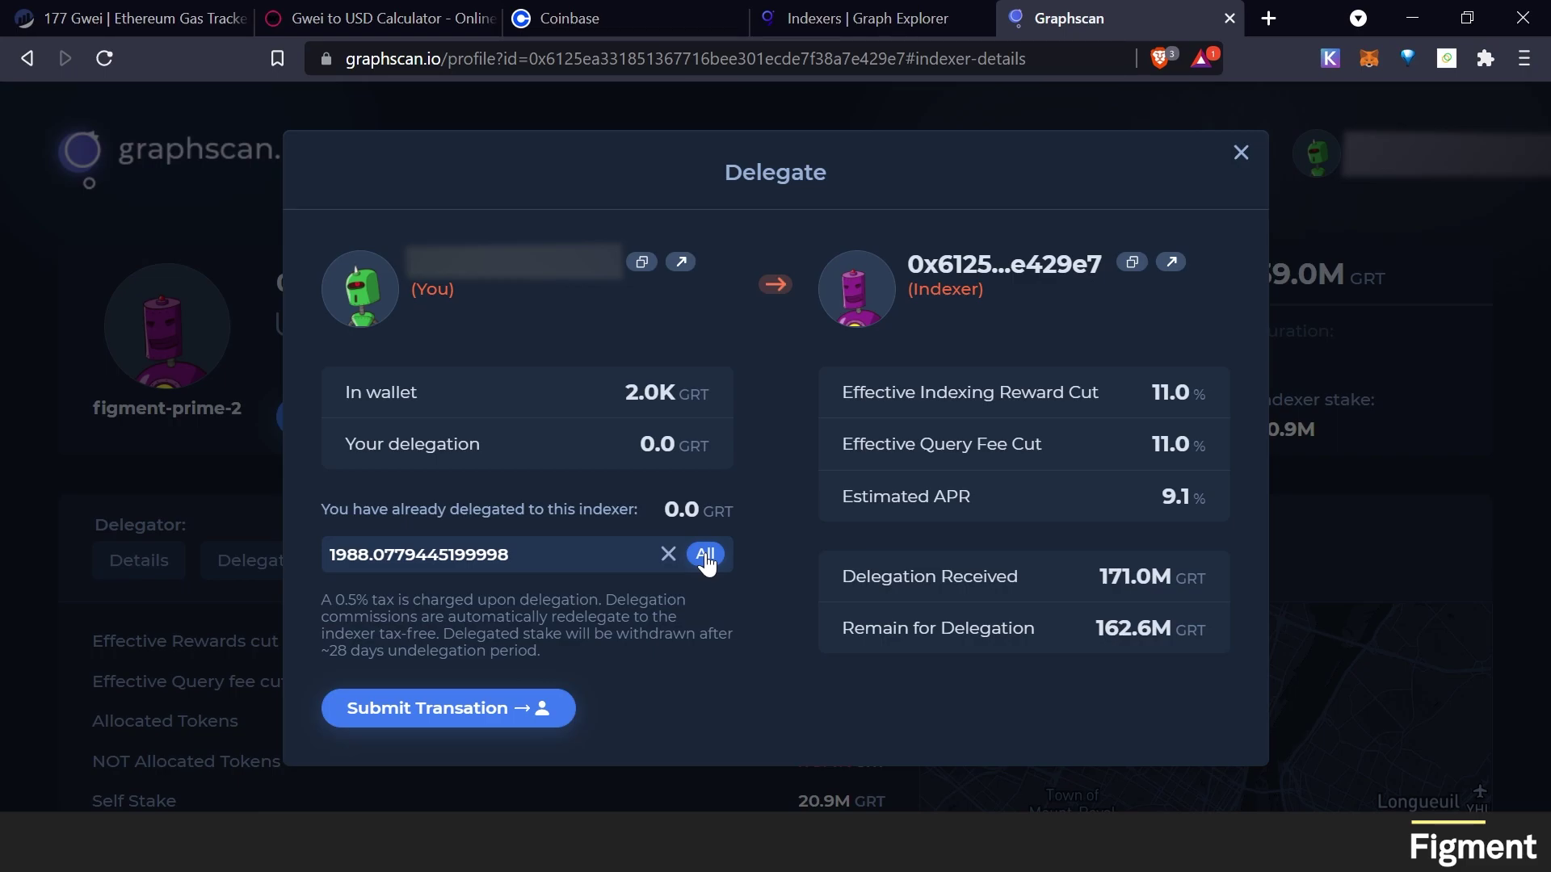
{"action": "left_click", "coordinate": [508, 715]}
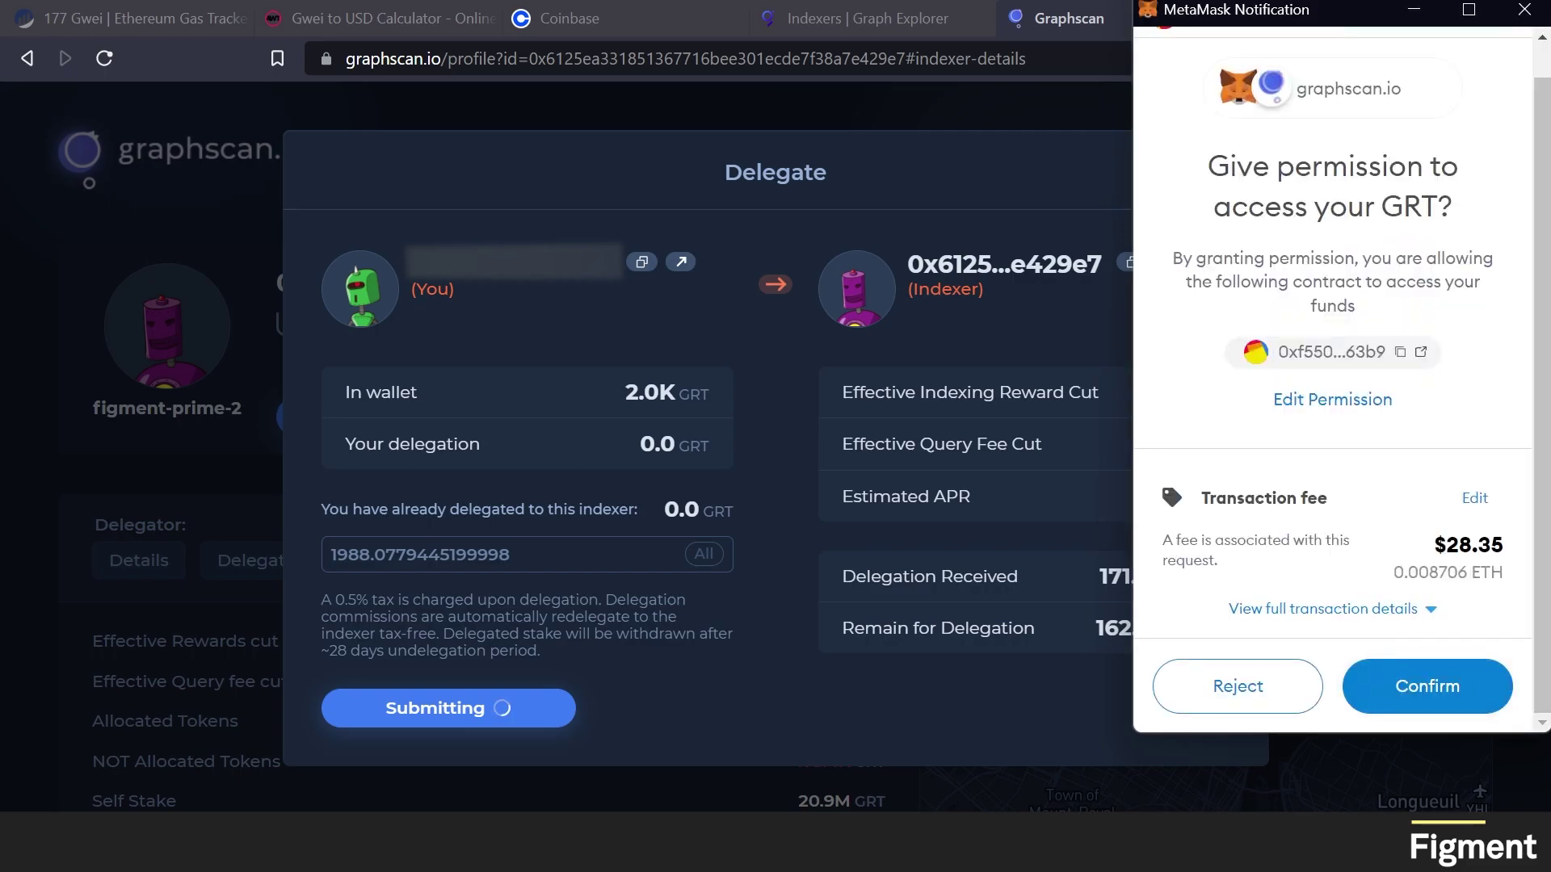
{"action": "left_click", "coordinate": [1428, 685]}
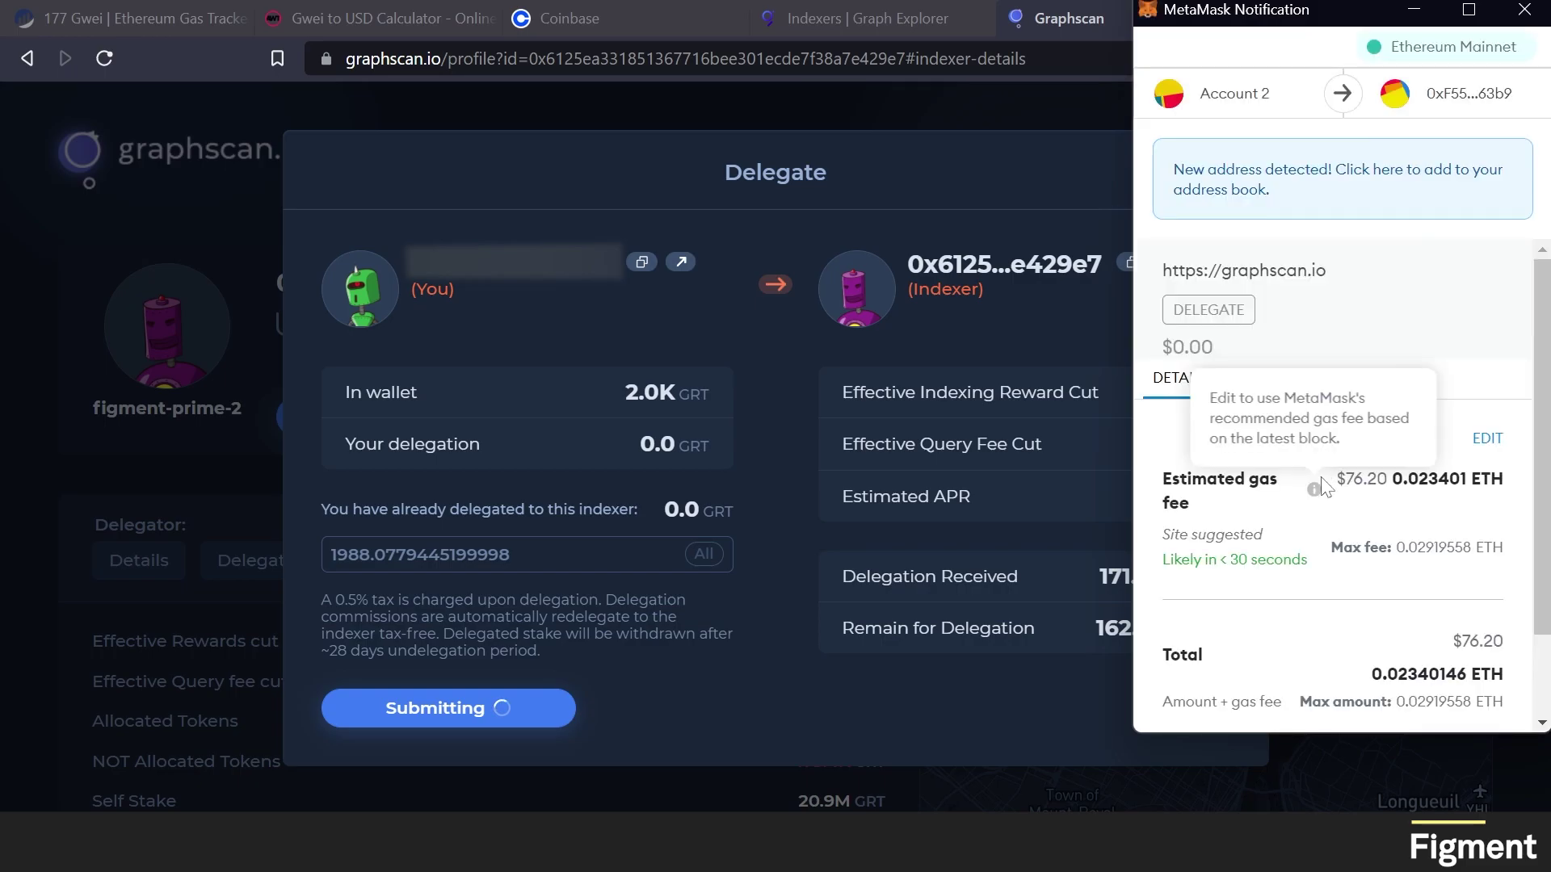
{"action": "scroll", "coordinate": [1325, 565], "scroll_direction": "down", "scroll_amount": 2}
{"action": "left_click", "coordinate": [1406, 690]}
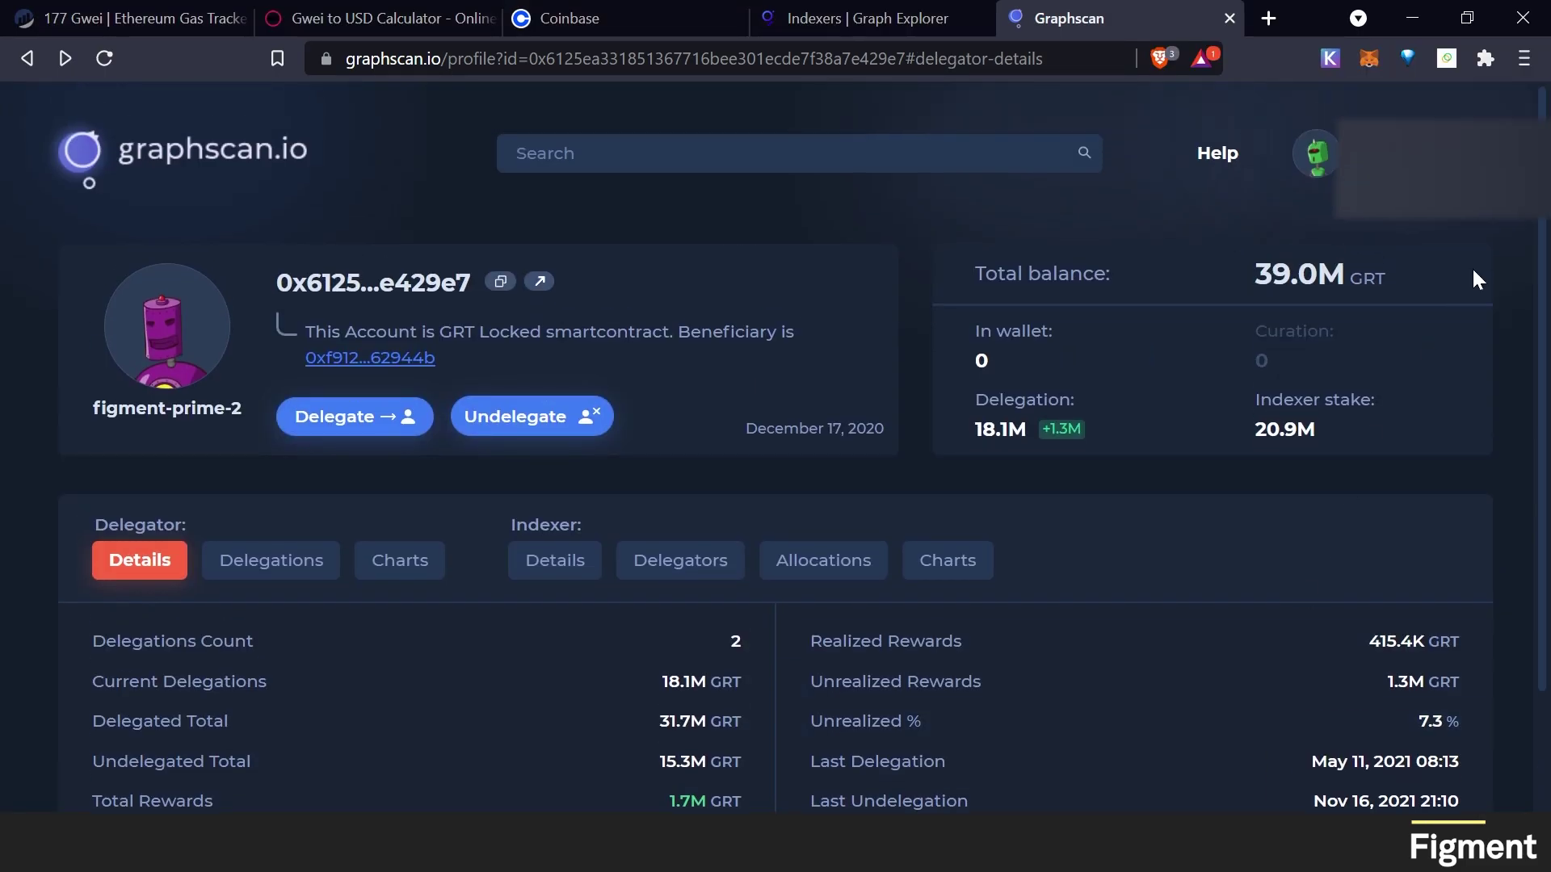
Open the wallet's own profile from the account menu to see the 2.0K GRT delegation
{"action": "left_click", "coordinate": [1446, 168]}
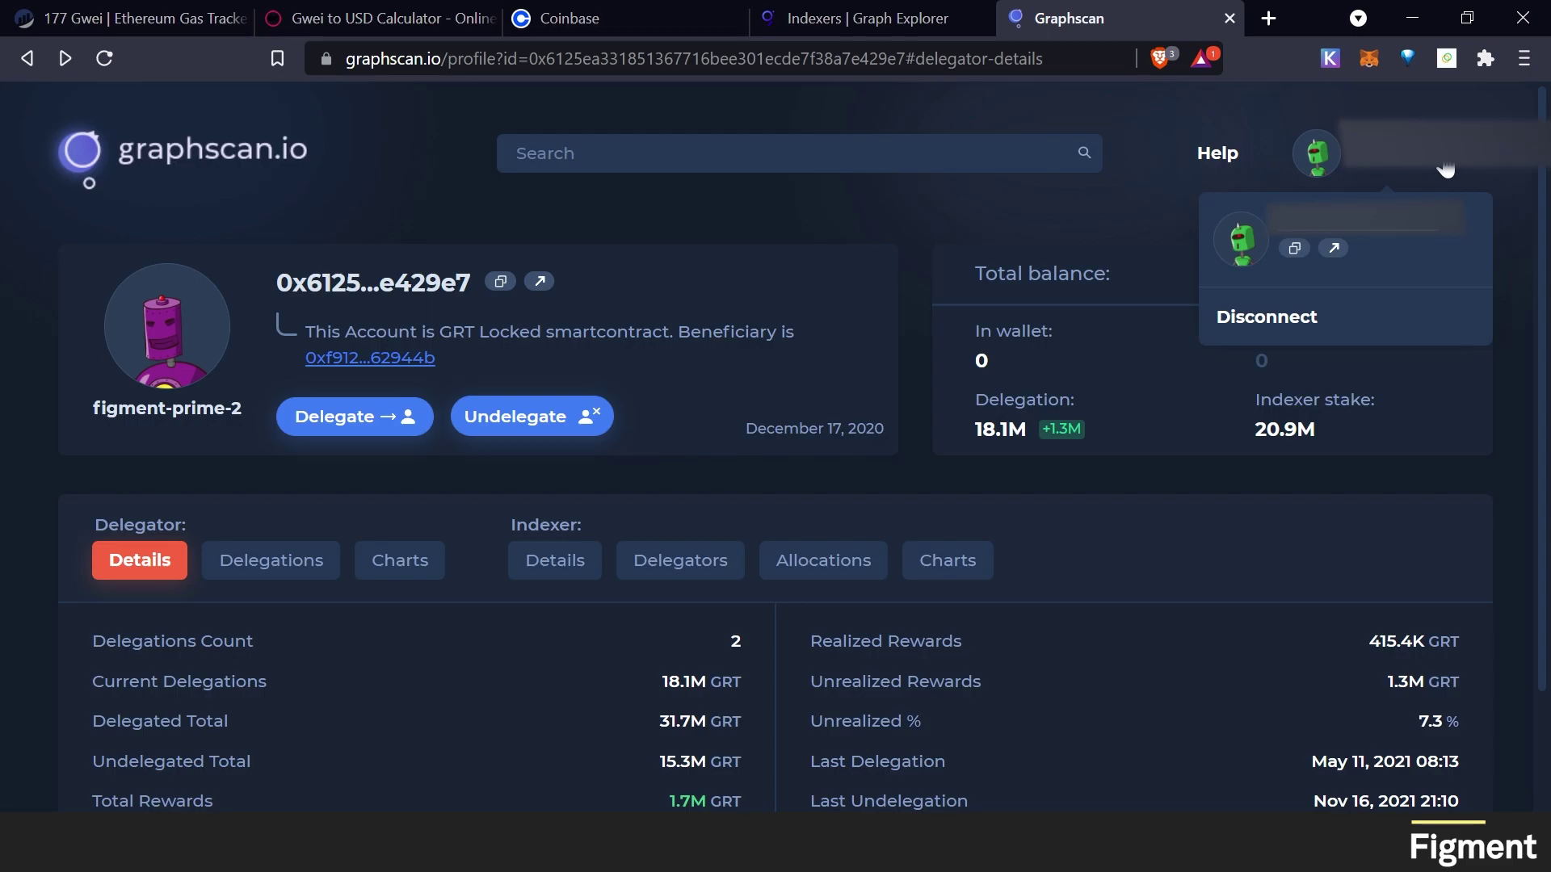
{"action": "left_click", "coordinate": [1410, 236]}
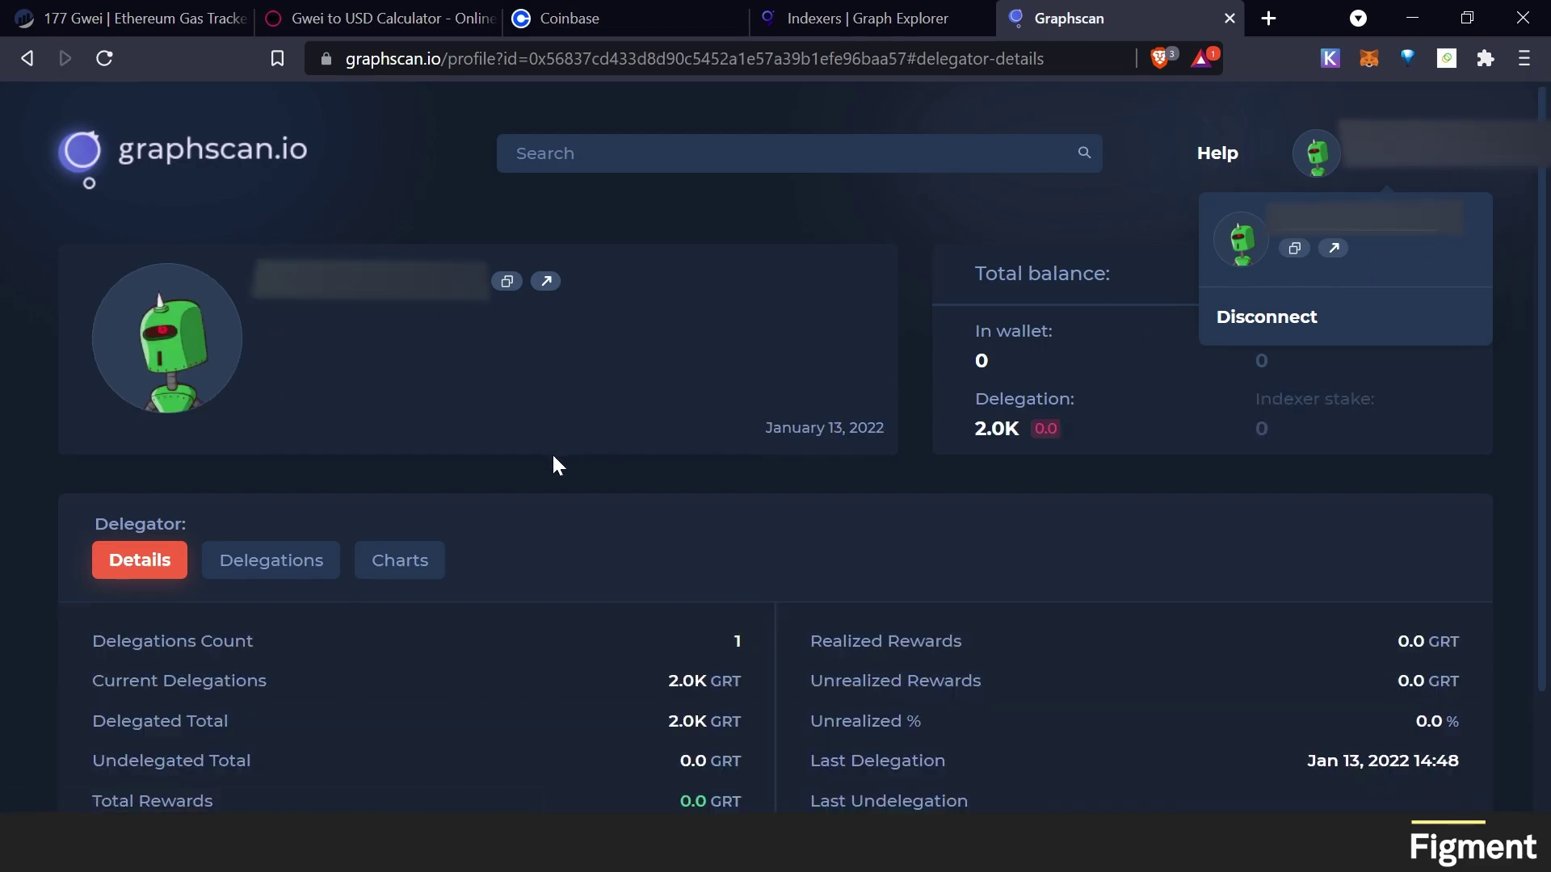
{"action": "scroll", "coordinate": [583, 467], "scroll_direction": "down", "scroll_amount": 2}
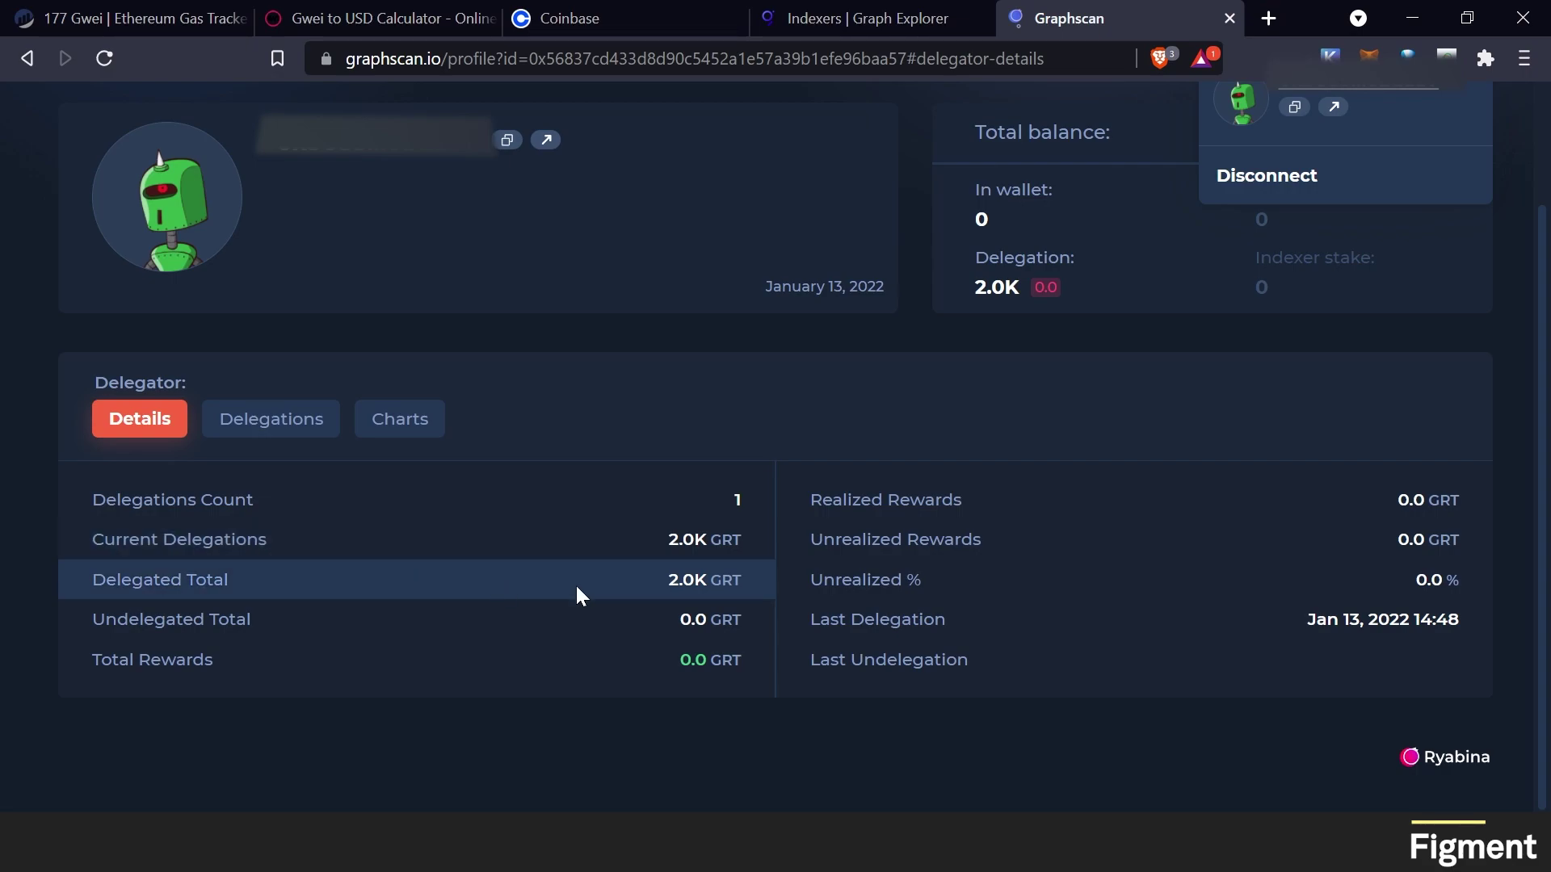